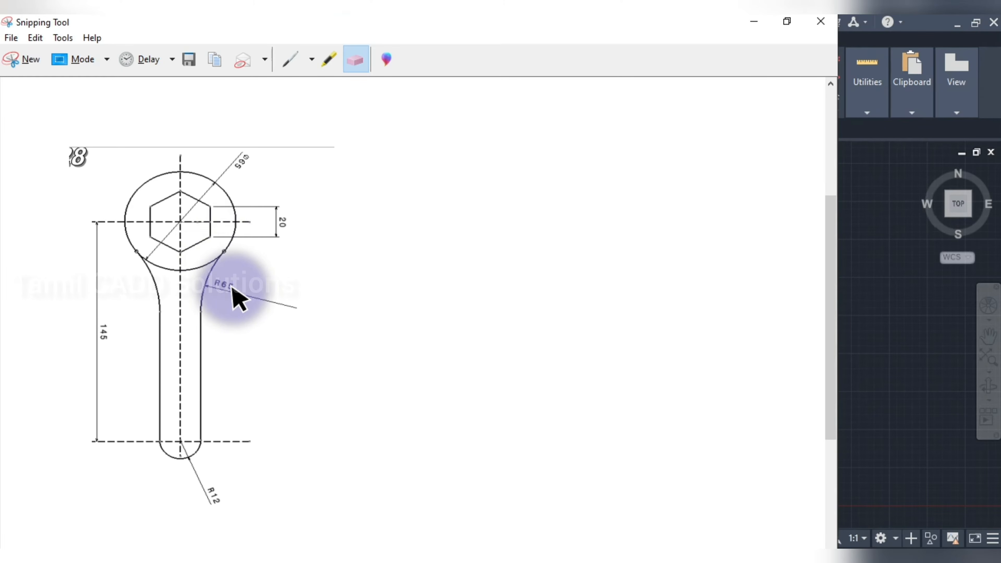
Step: Minimize the reference image and set the drawing units to Decimal length with precision 0 and Millimeters as insertion scale
click(753, 21)
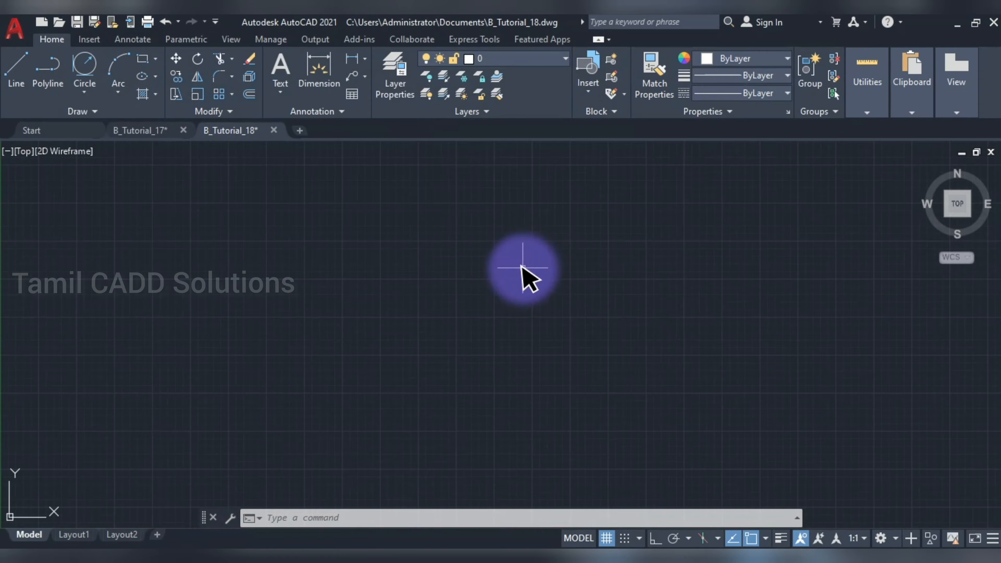
text(un)
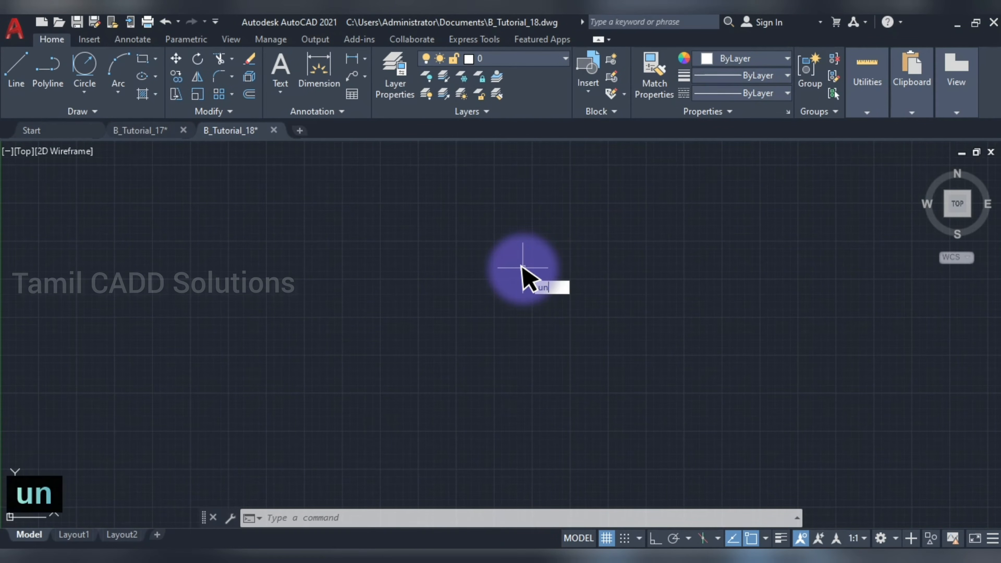
key(Return)
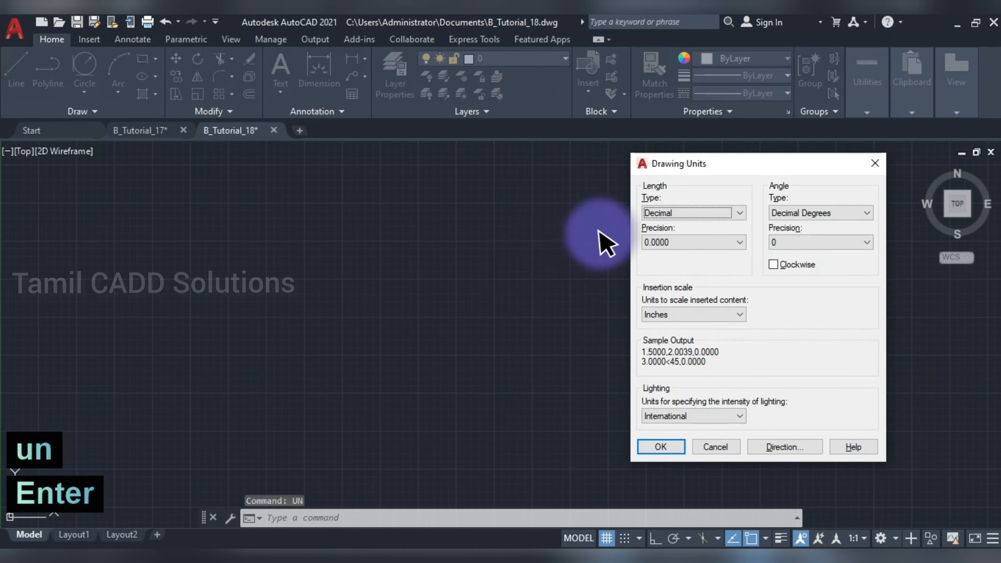
click(688, 213)
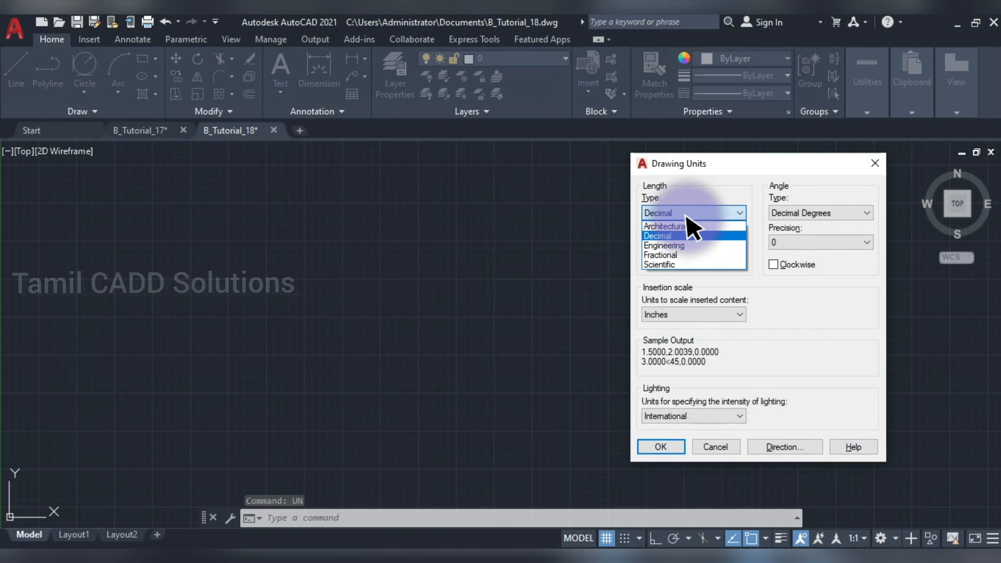
click(670, 236)
click(679, 244)
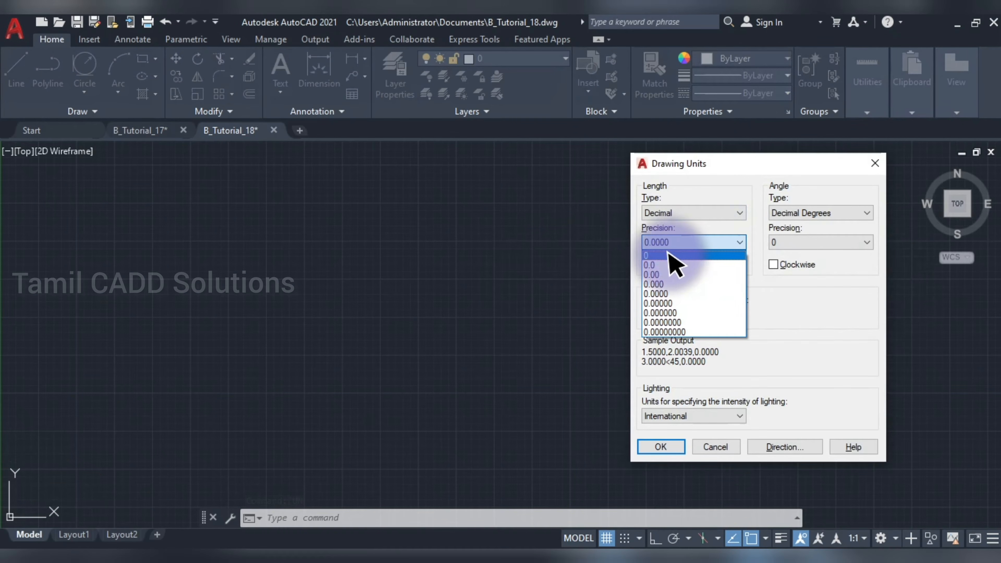
click(706, 253)
click(676, 316)
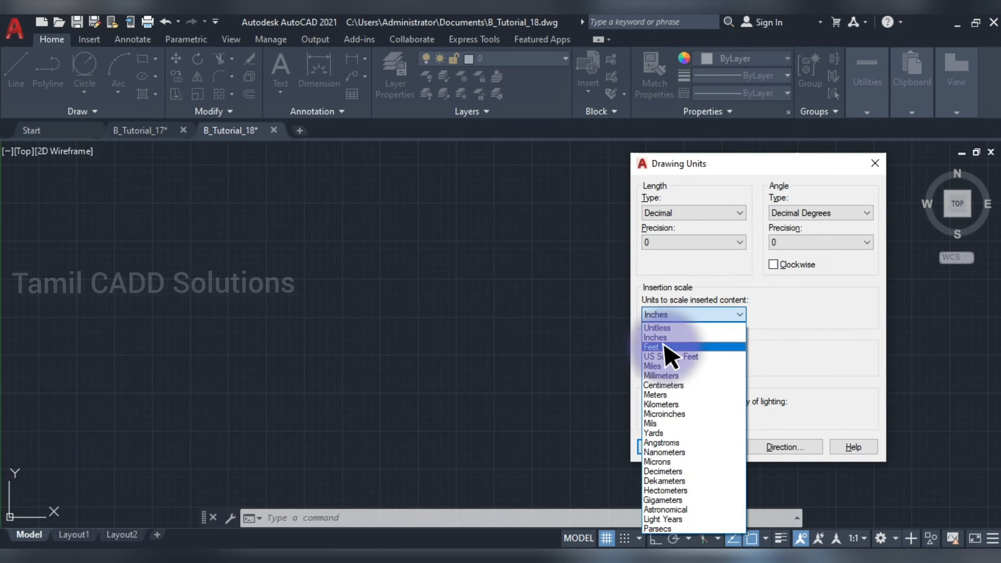
click(666, 376)
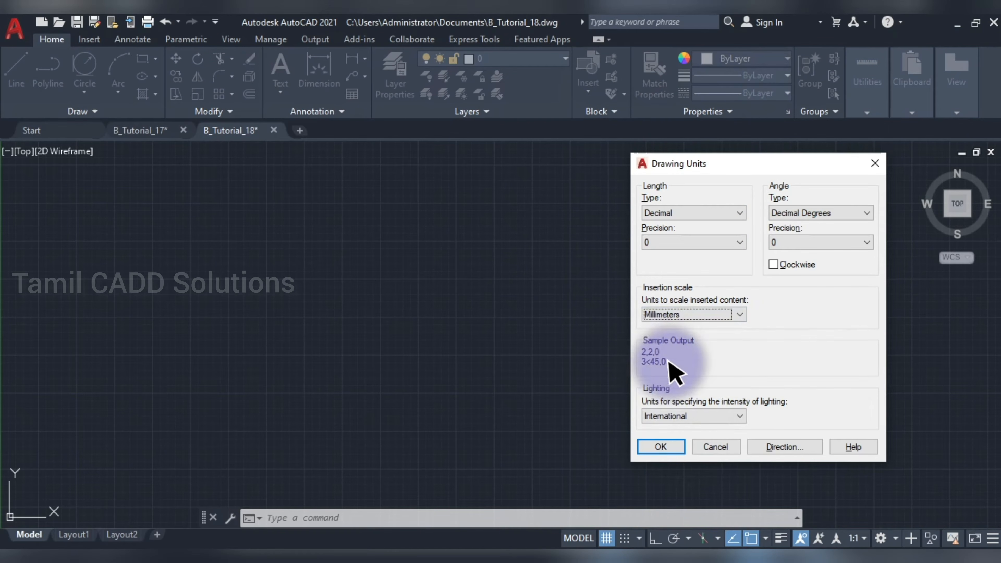
click(667, 444)
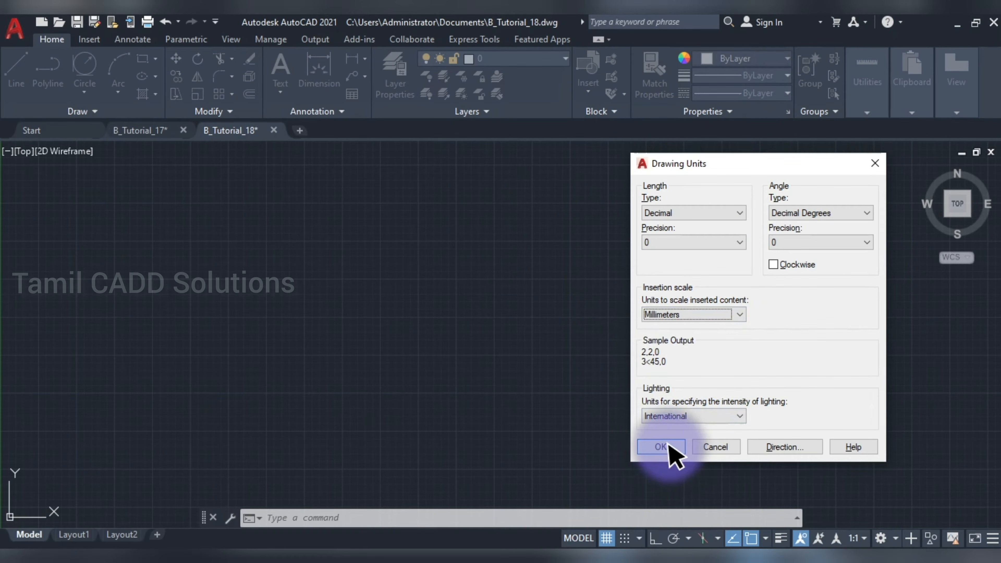
click(670, 448)
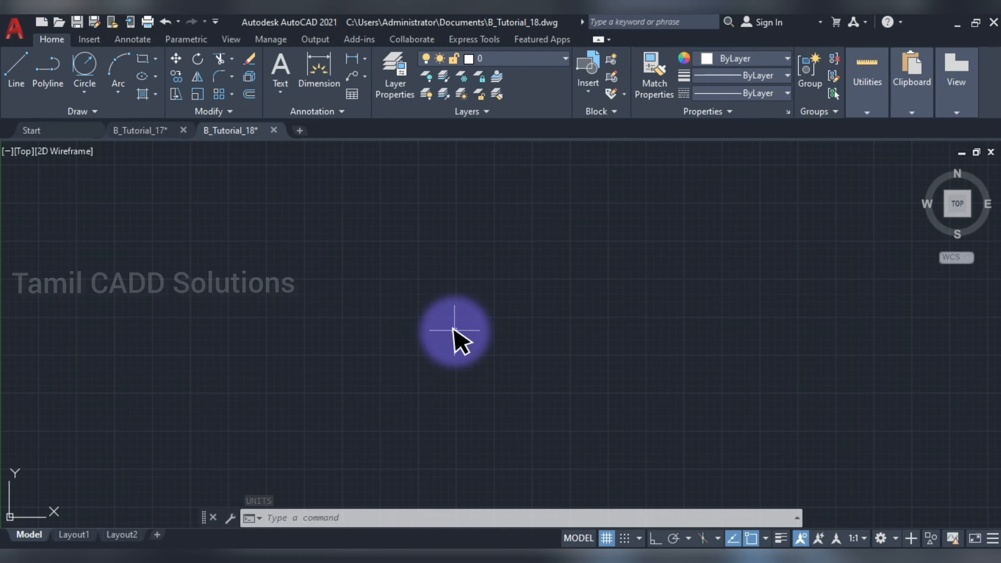
Step: Set the model space limits from 0,0 to 210,297
text(limi)
key(Return)
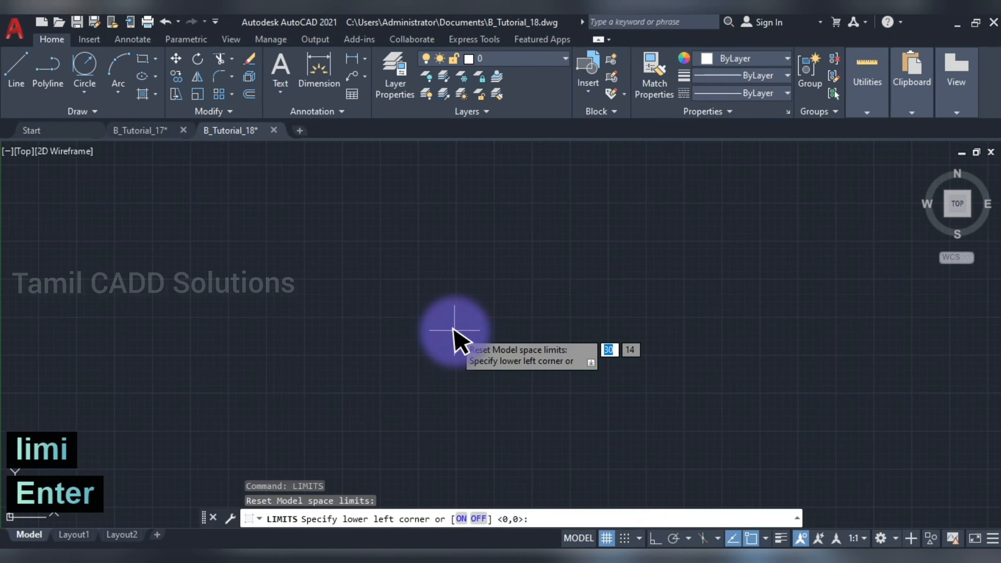
text(0)
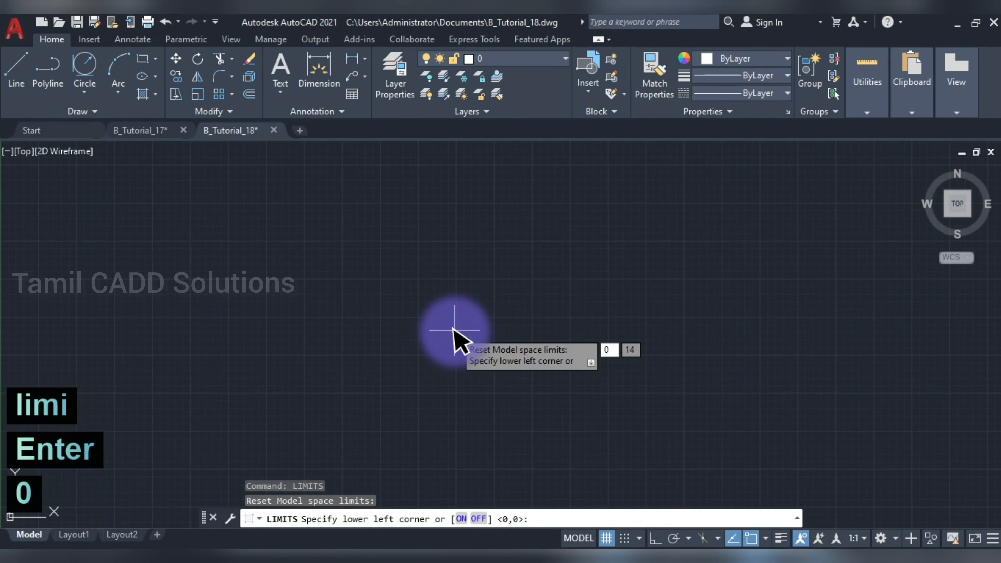
text(,0)
key(Return)
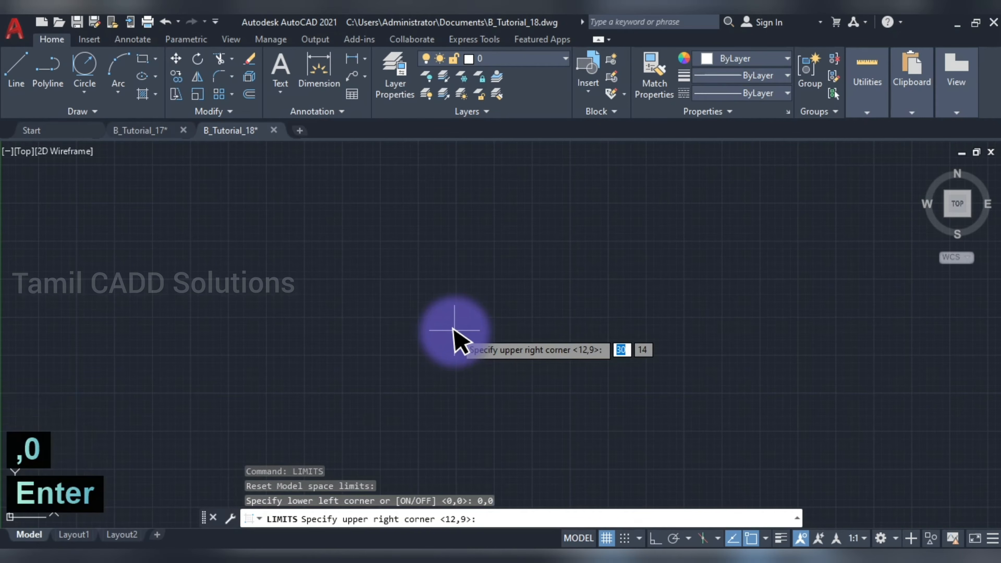
text(210,)
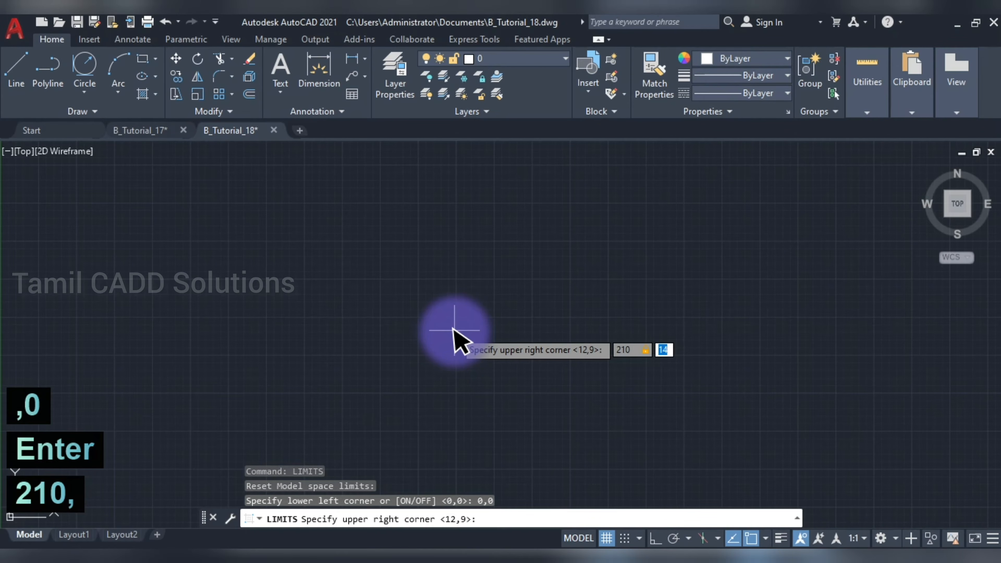
text(297)
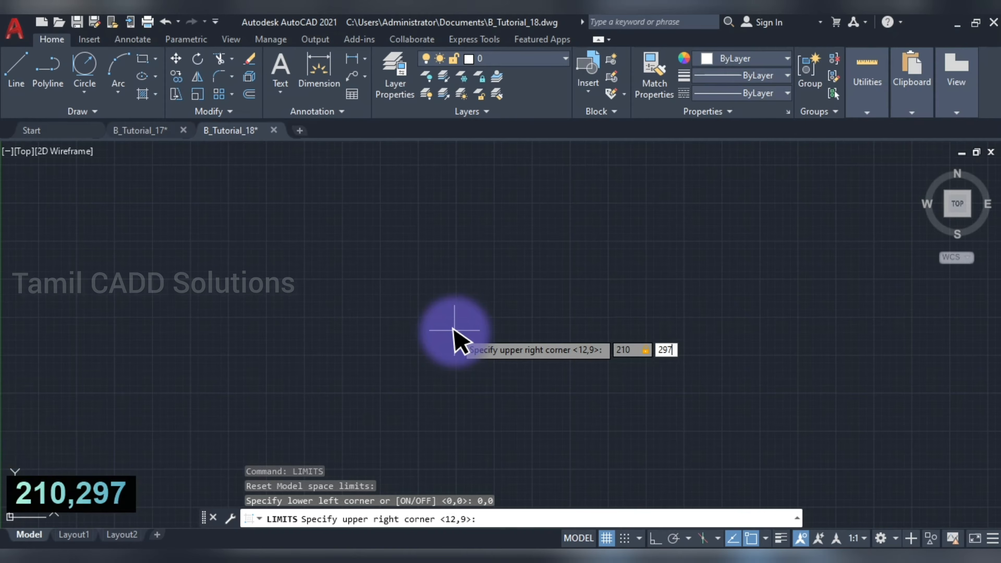
key(Return)
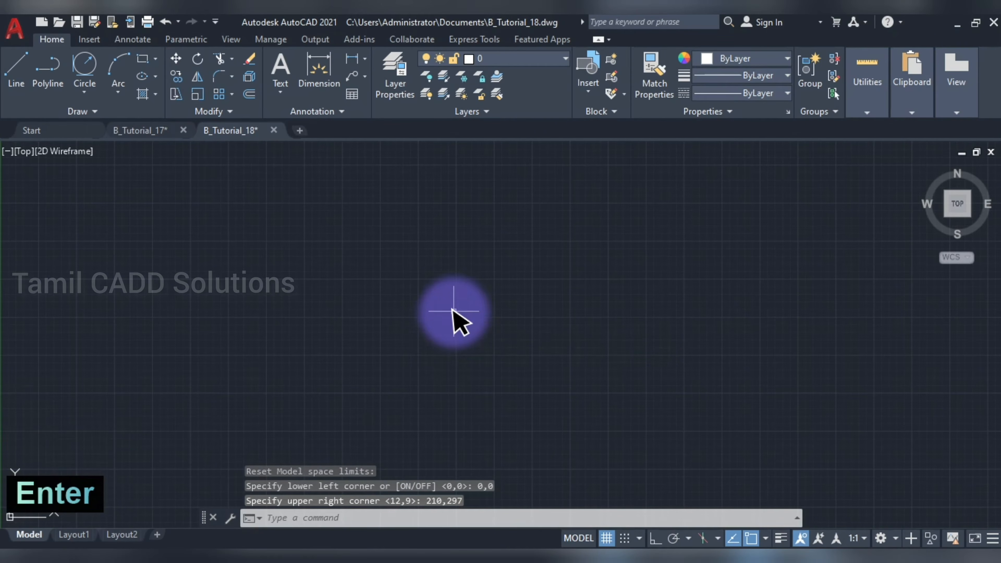
Step: Modify the Standard dimension style to use an overall scale of 30
scroll(381, 287, down, 2)
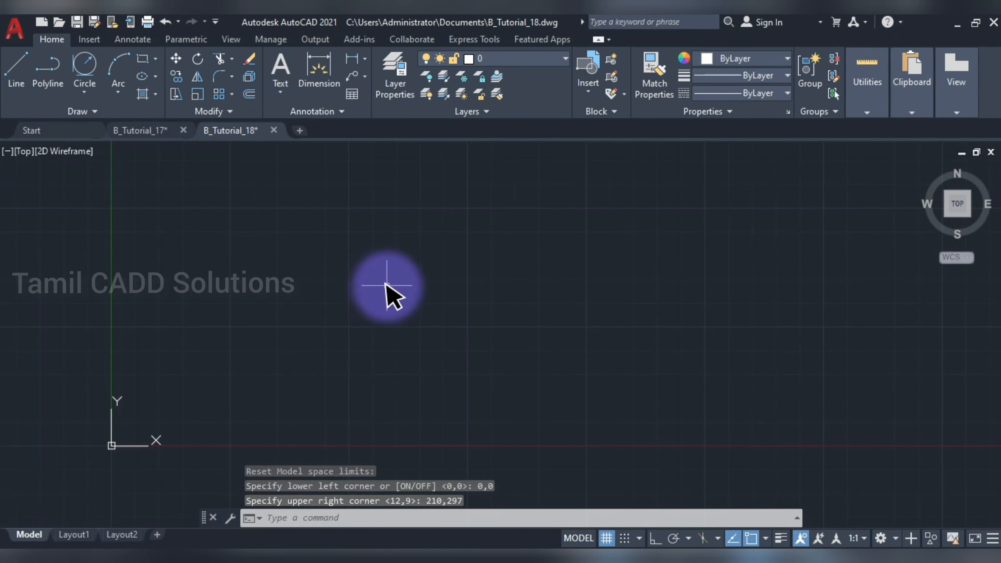
text(d)
key(space)
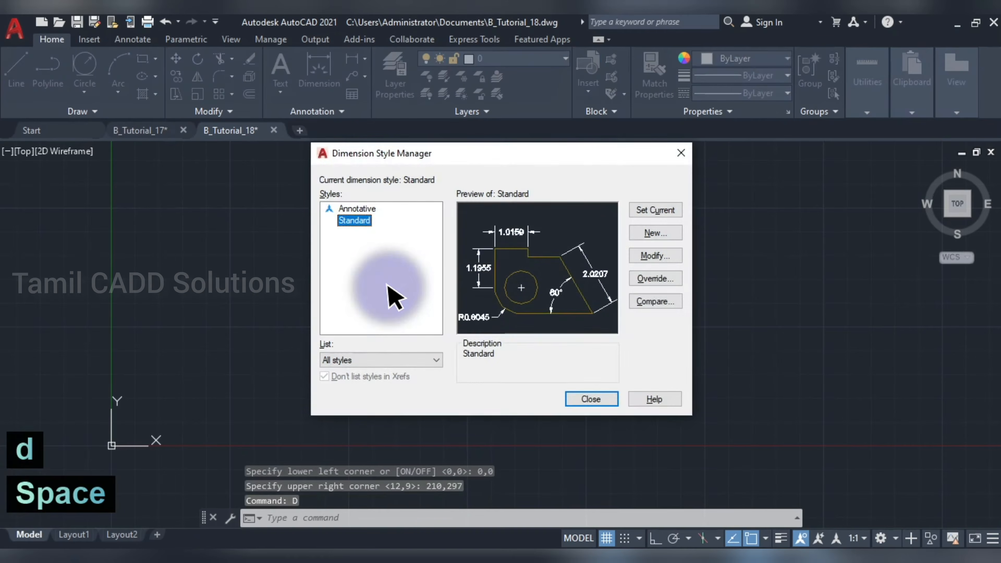
click(654, 255)
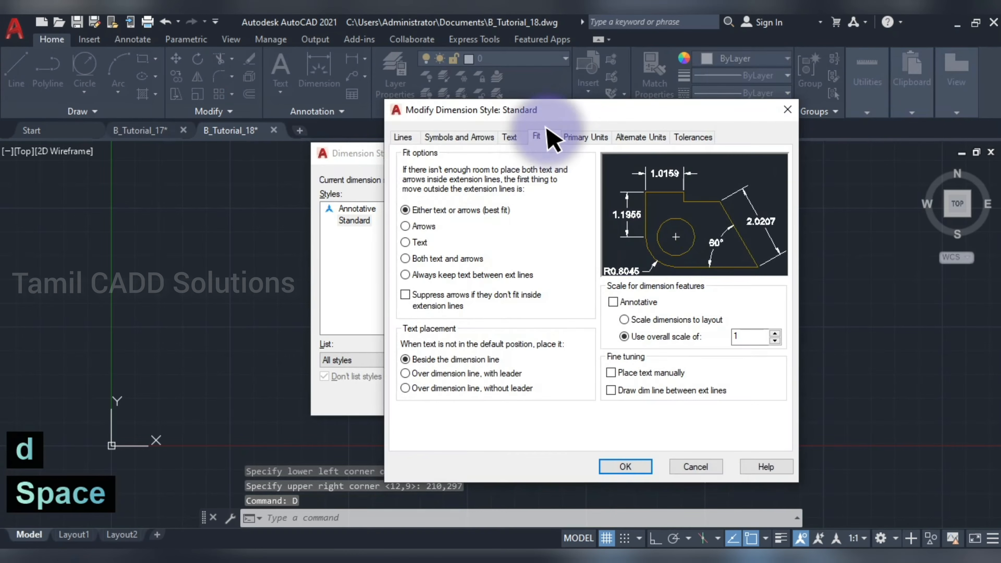
click(588, 138)
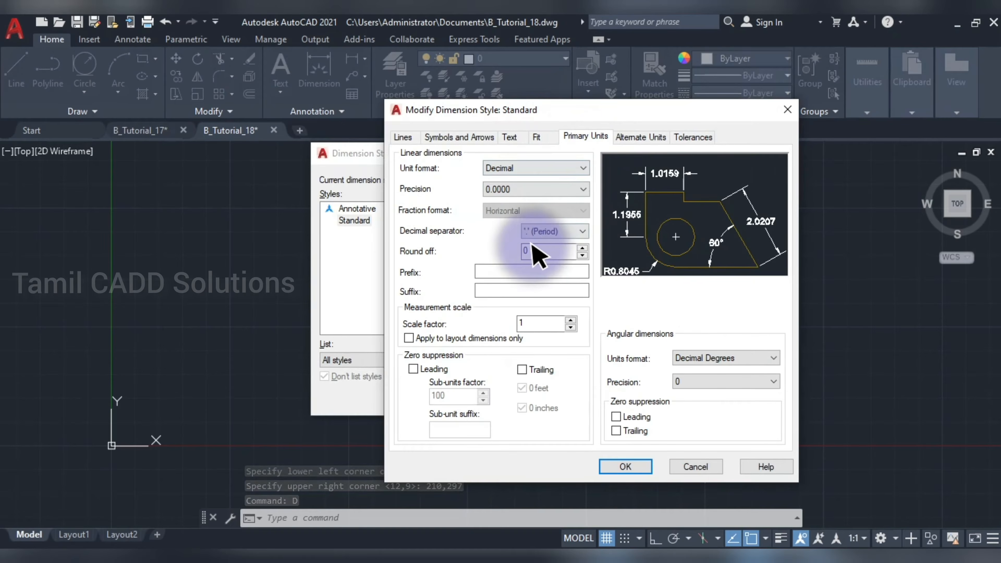
click(541, 139)
double_click(751, 337)
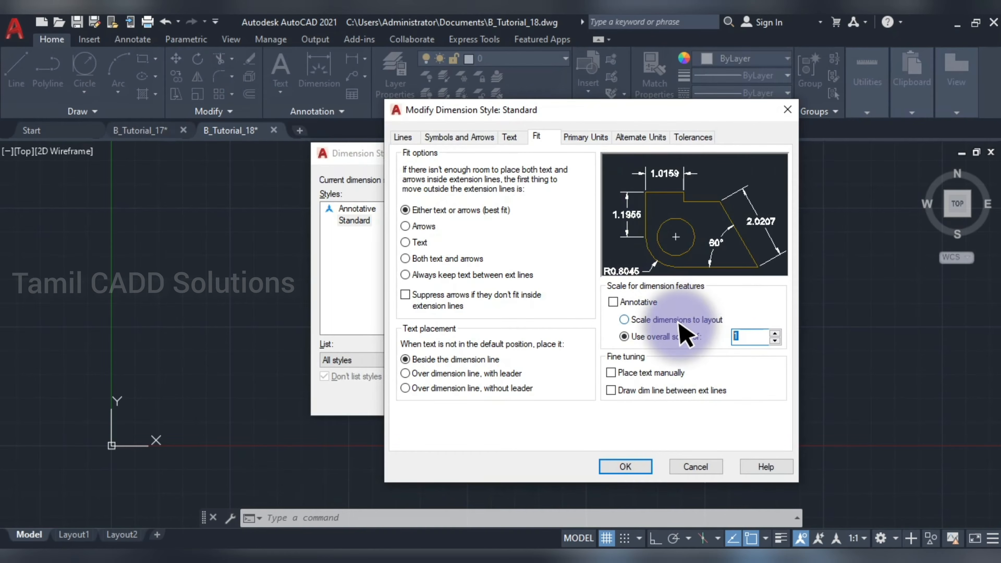
text(30)
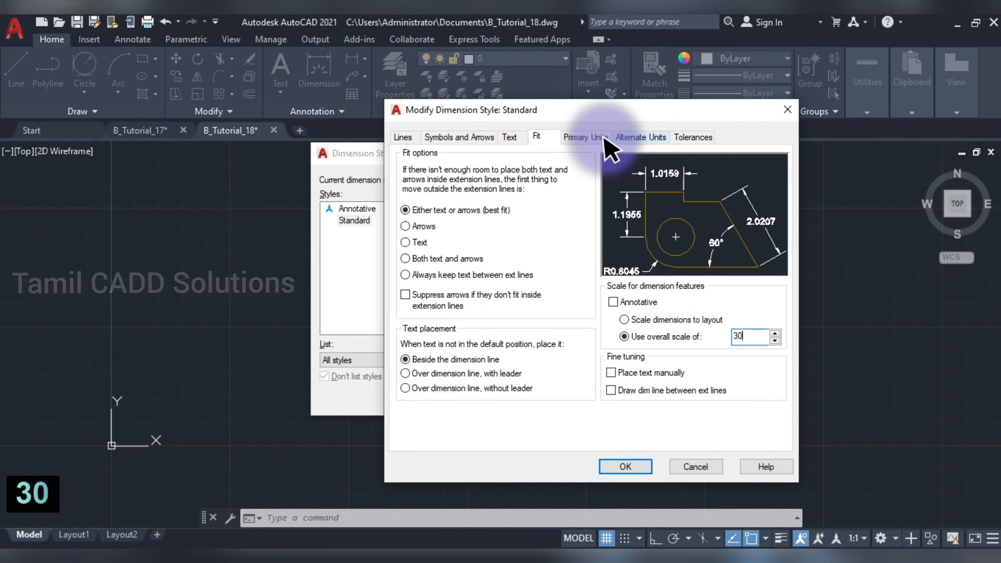
Step: Set the Standard style's linear dimension precision to 0, accept the changes and close the Dimension Style Manager
click(591, 139)
click(520, 192)
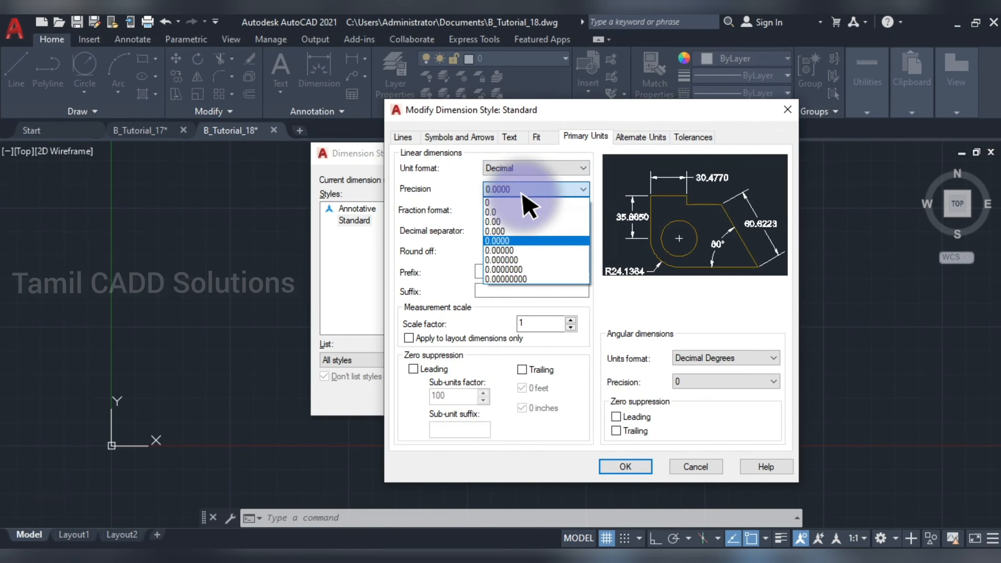
click(514, 197)
click(514, 189)
click(508, 200)
click(627, 467)
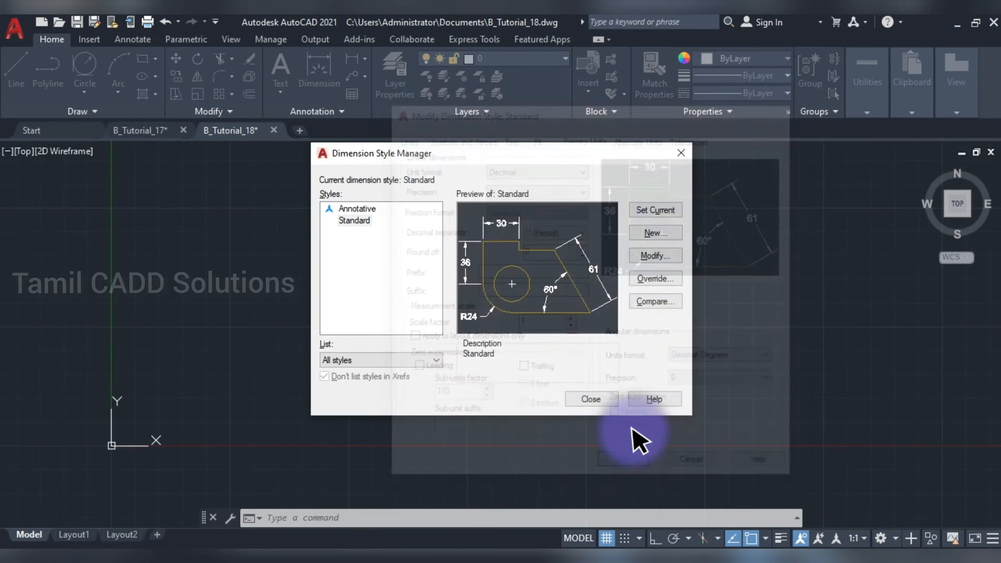
click(590, 395)
Step: Consult the reference image for the spanner head and draw its outer circle with a 65 mm diameter, up and right of the origin
scroll(527, 315, down, 4)
mouse_move(527, 315)
middle_down()
mouse_move(486, 361)
mouse_move(448, 378)
middle_up()
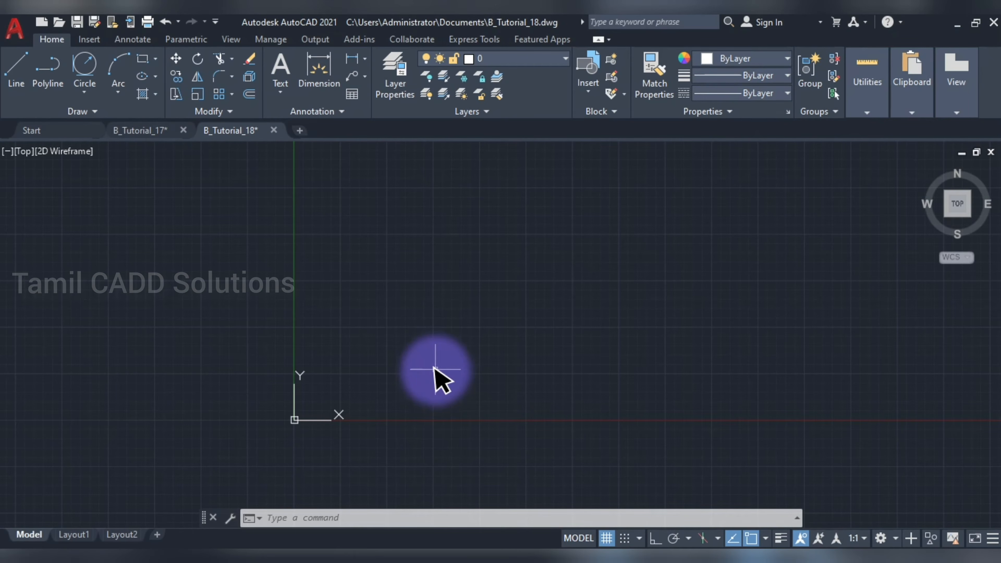
middle_drag(559, 290, 458, 316)
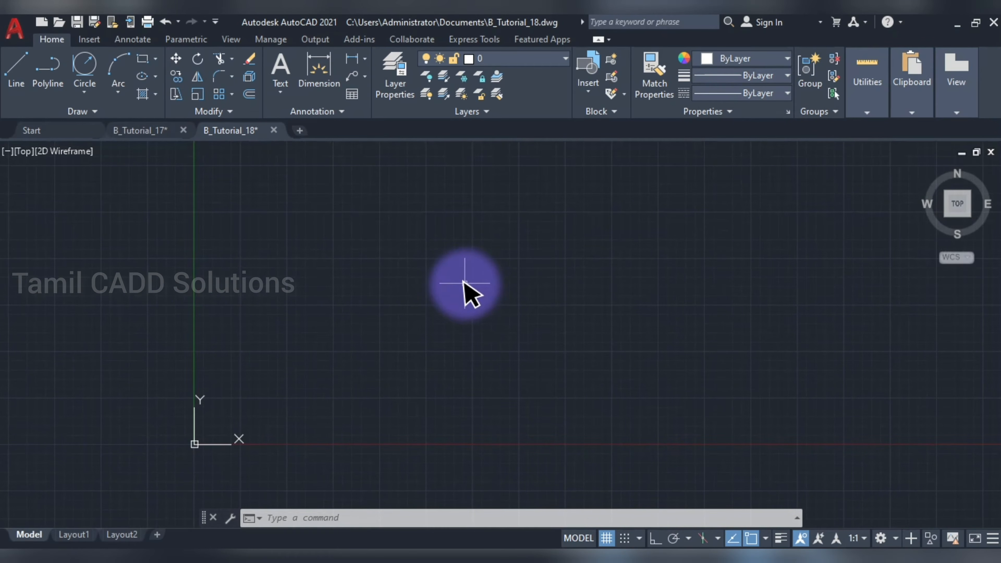
text(c)
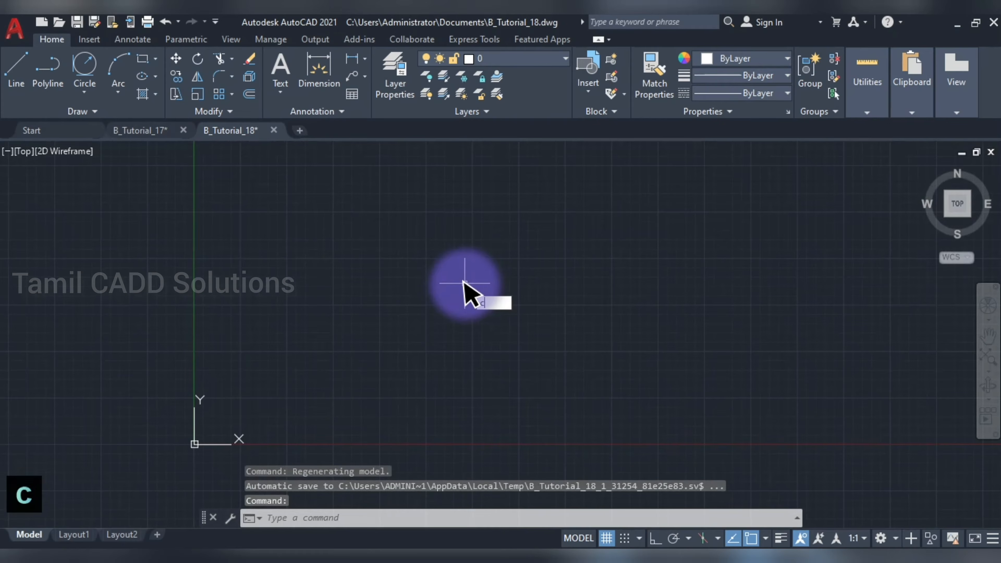
key(space)
click(404, 561)
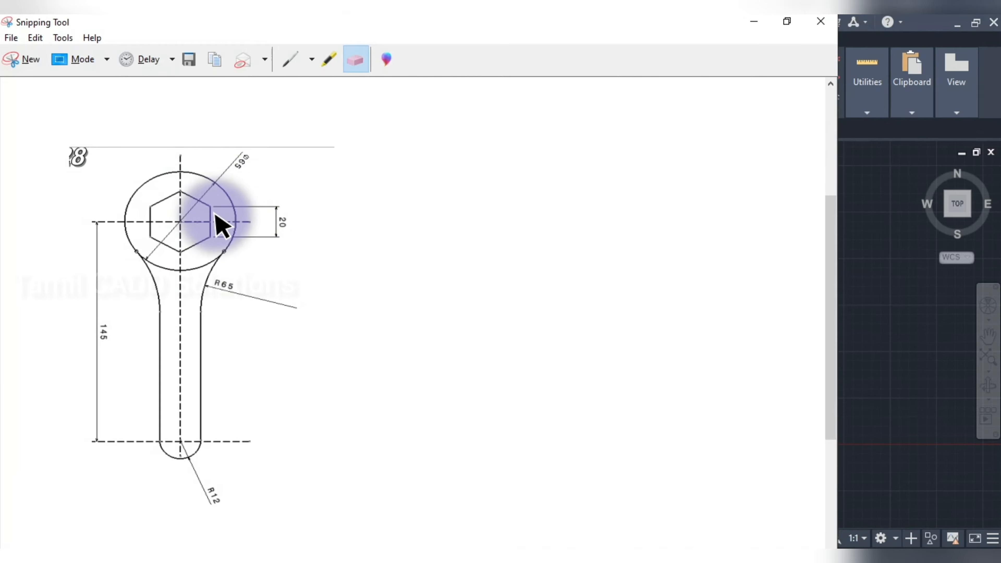
click(754, 21)
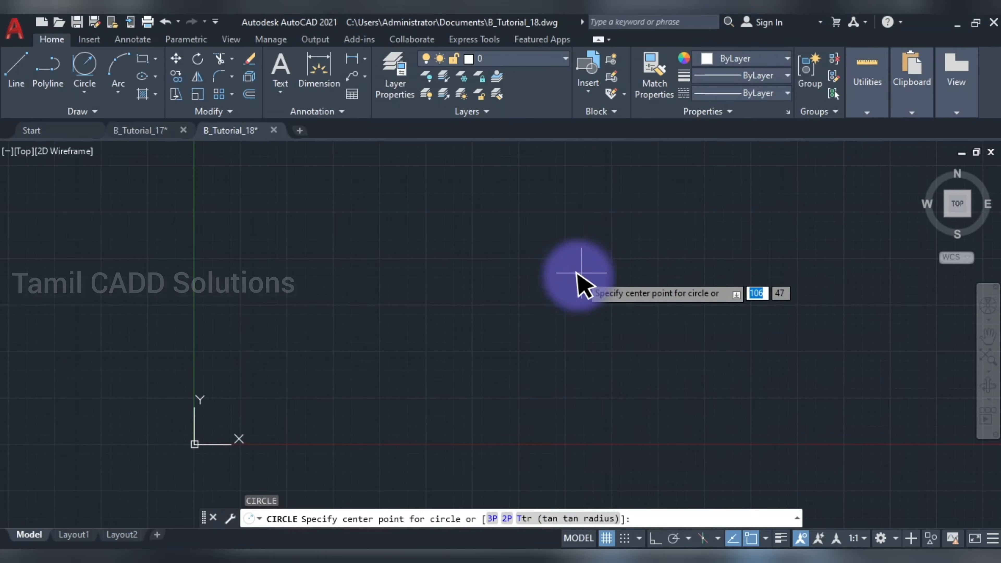
click(482, 212)
text(d)
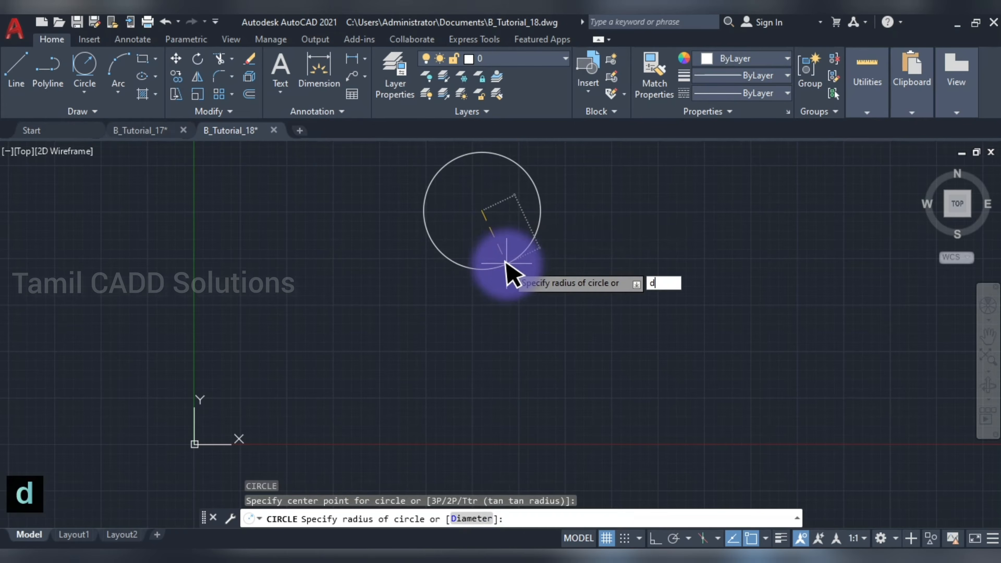
key(space)
text(65)
key(Return)
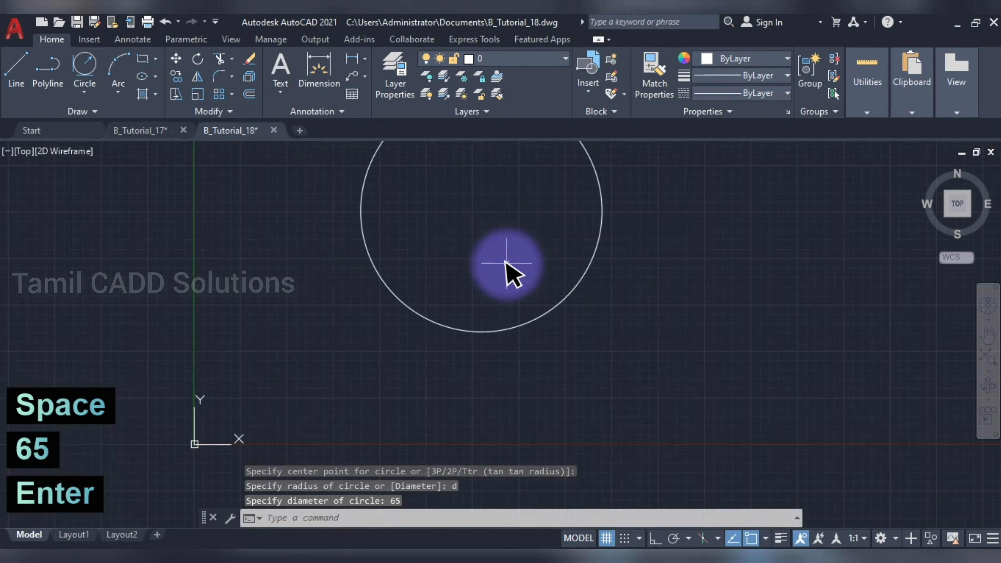
Step: Move the 65 mm circle farther right, away from the origin
scroll(507, 264, down, 4)
middle_drag(538, 263, 270, 439)
scroll(341, 380, down, 8)
click(360, 406)
click(286, 360)
click(365, 380)
text(m)
key(space)
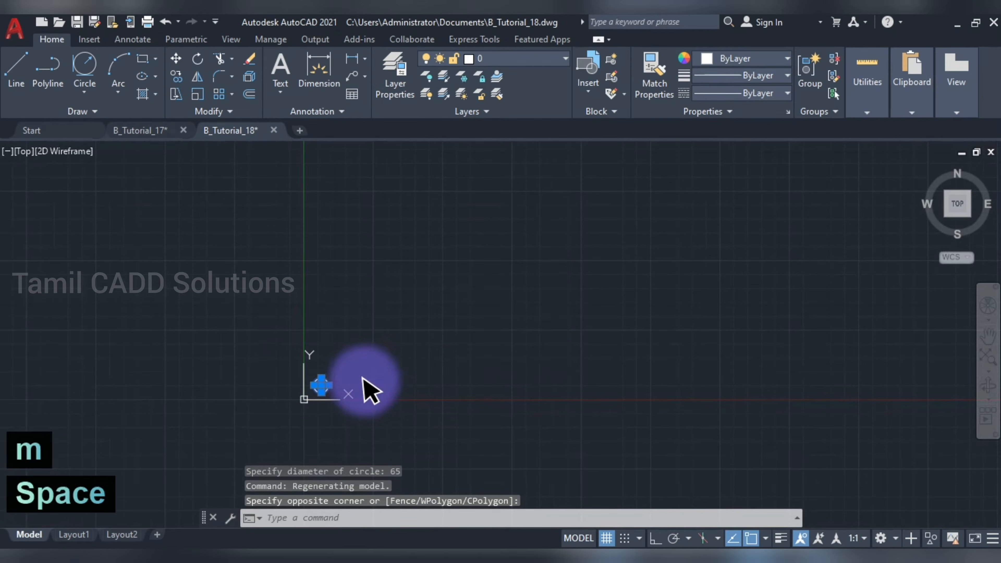
click(392, 383)
scroll(457, 272, up, 10)
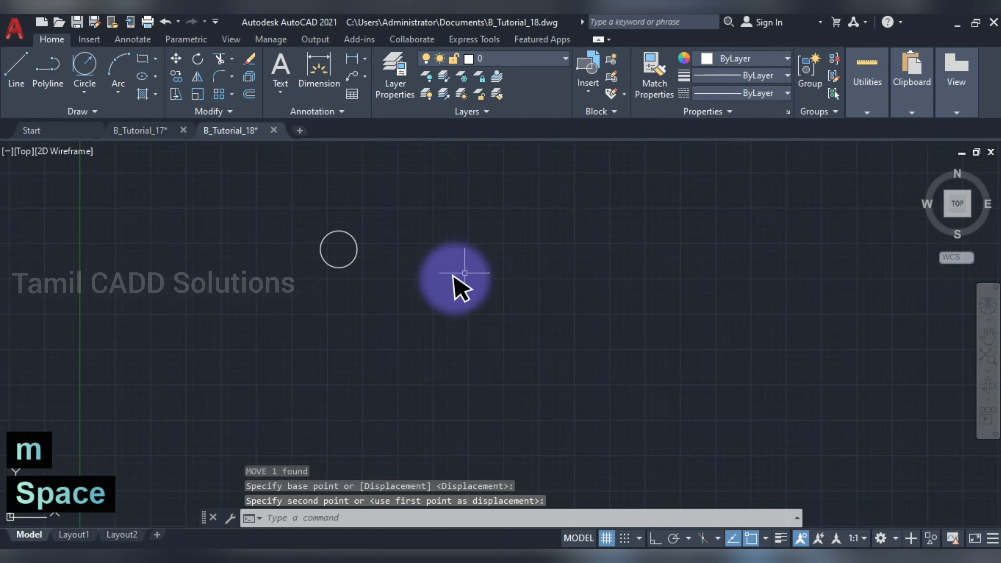
scroll(440, 240, down, 2)
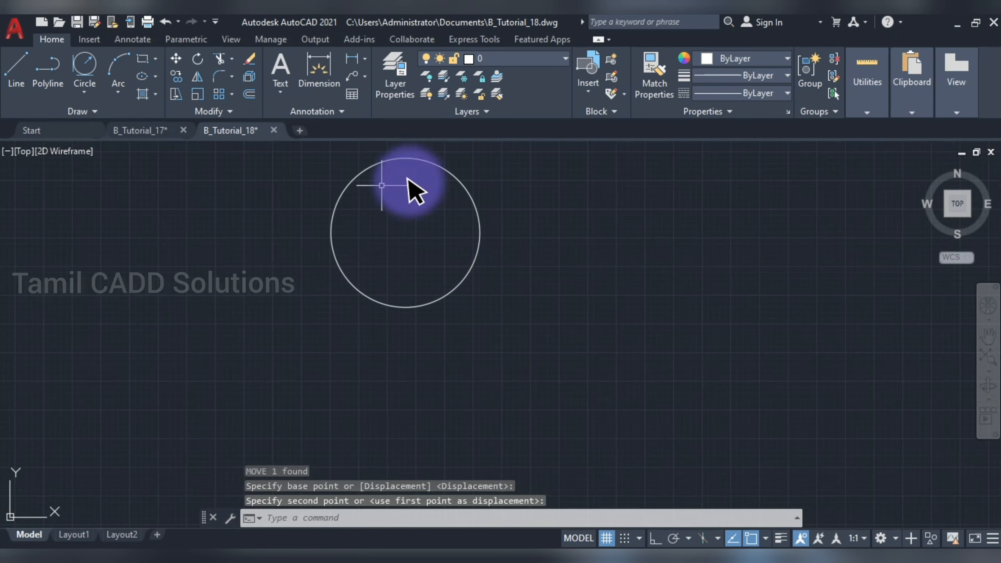
scroll(420, 241, down, 4)
scroll(59, 222, up, 4)
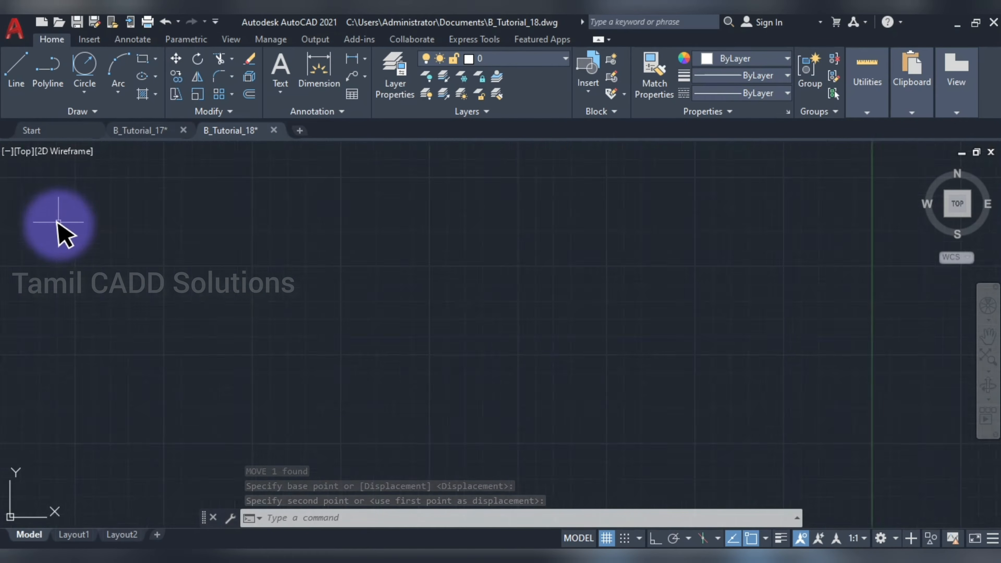
scroll(58, 226, down, 4)
scroll(632, 254, up, 8)
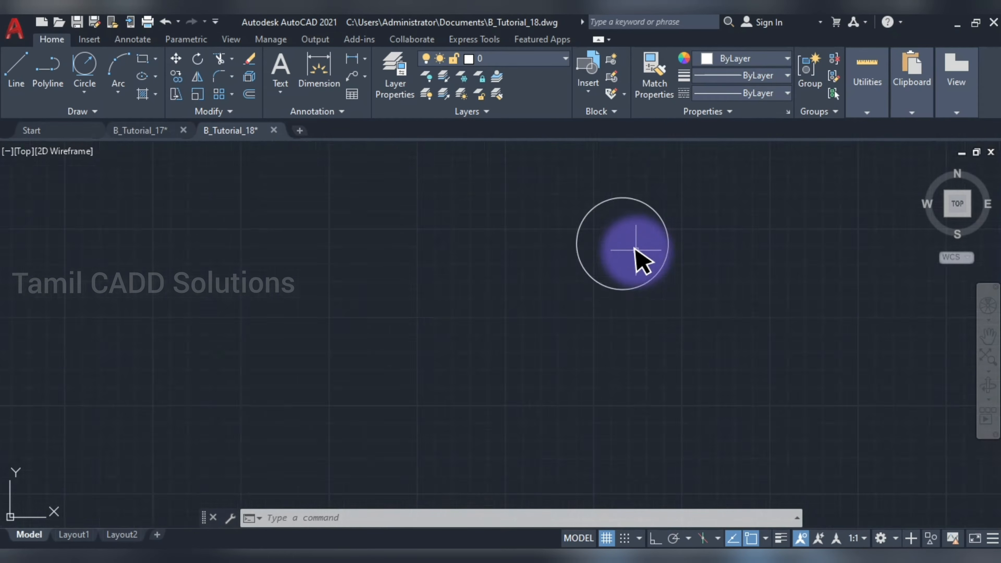
Step: Draw a vertical and a horizontal construction line through the centre of the 65 mm head circle
scroll(643, 257, down, 4)
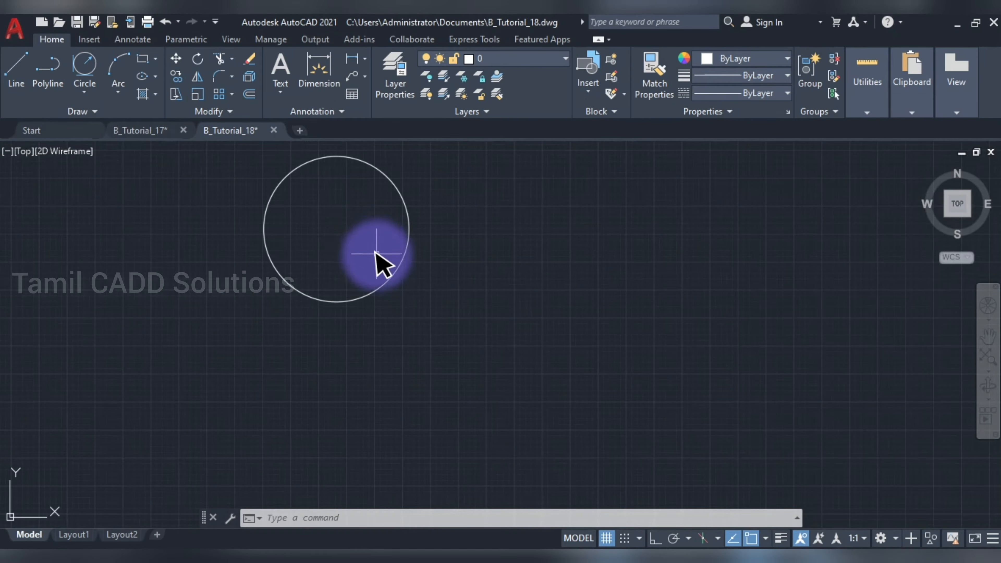
text(xl)
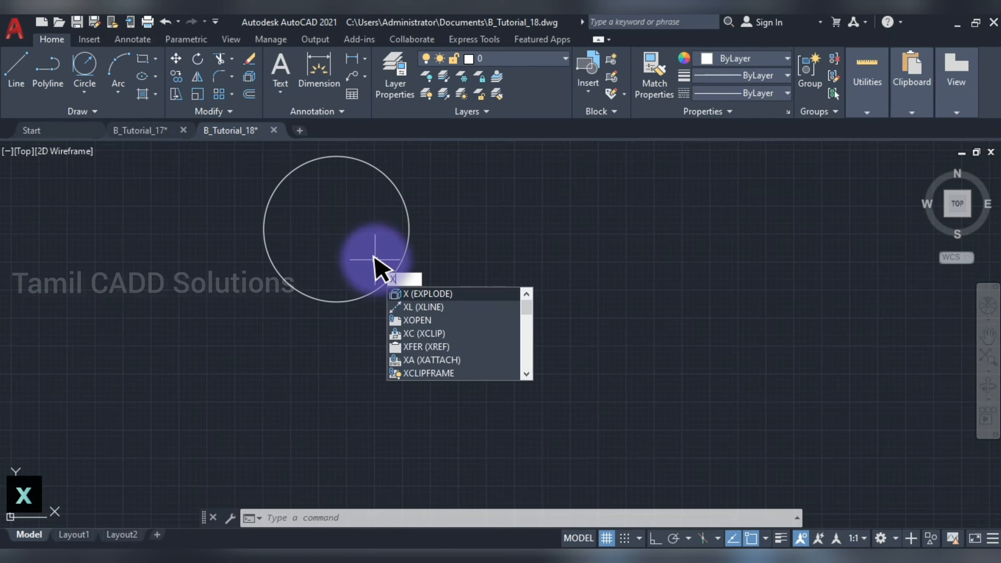
key(space)
click(336, 228)
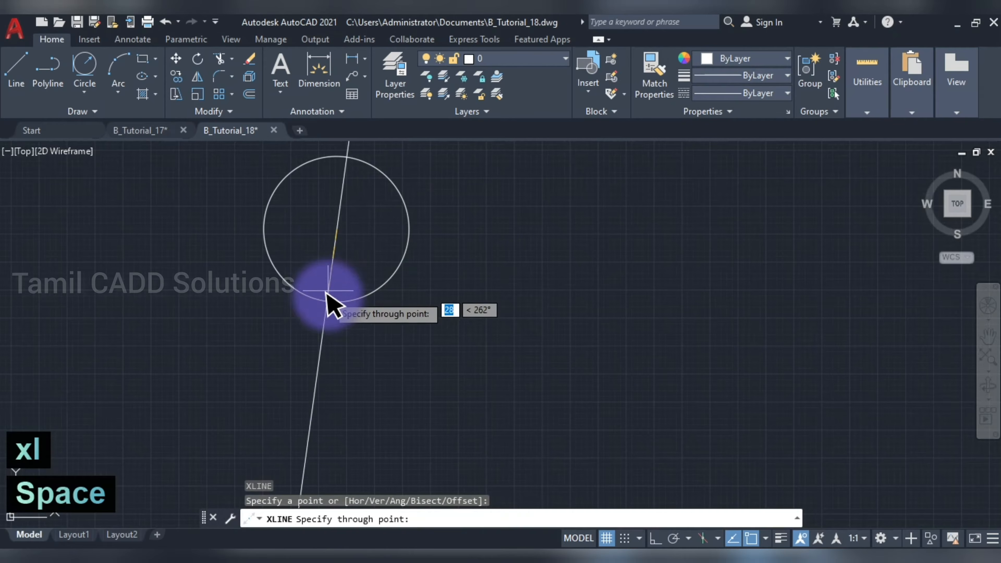
click(336, 301)
click(408, 227)
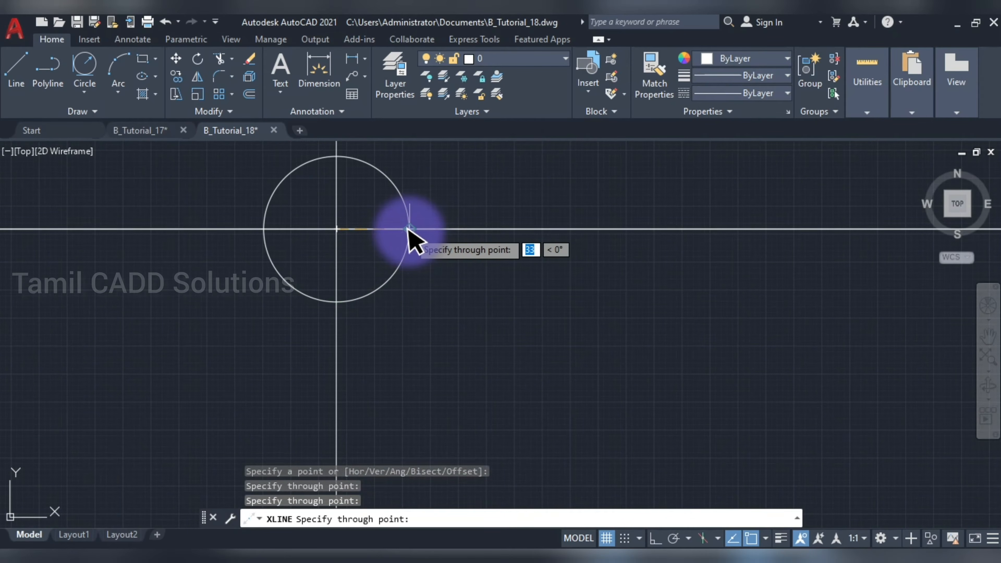
key(Escape)
Step: Offset the horizontal construction line 145 mm downward from the head circle's centre
scroll(461, 299, down, 4)
middle_drag(461, 300, 396, 236)
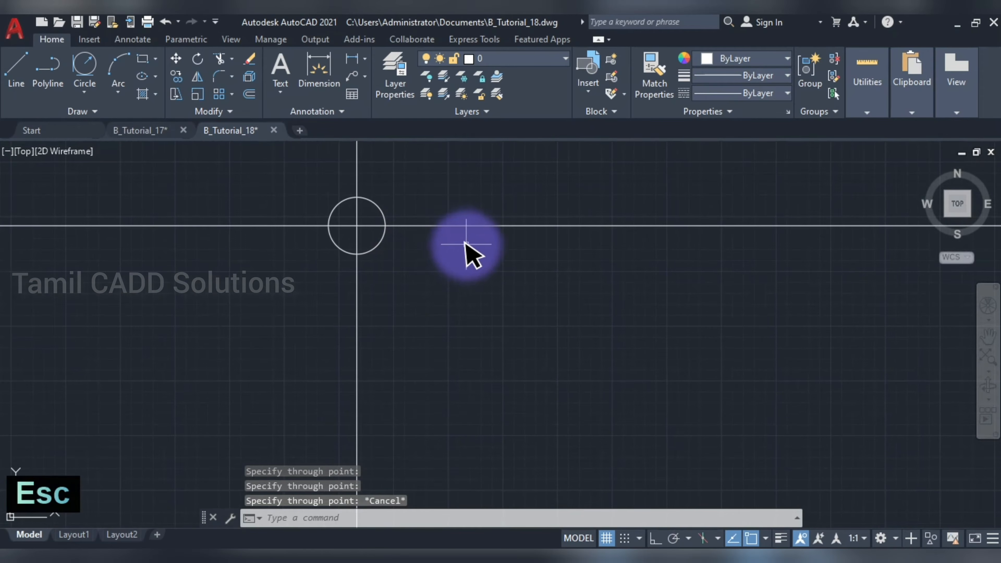
click(469, 251)
click(429, 207)
text(o)
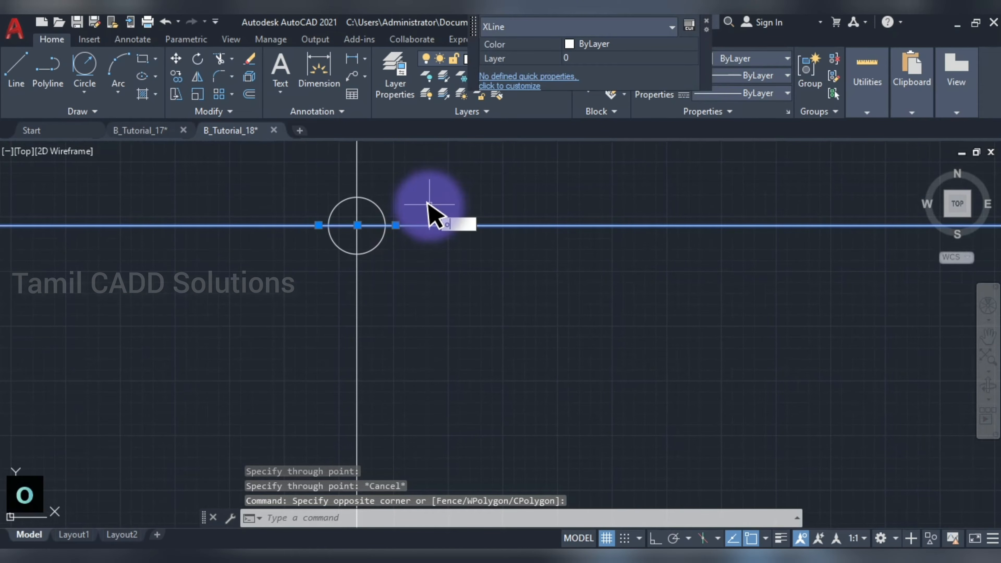
key(Return)
text(14)
key(Return)
click(425, 225)
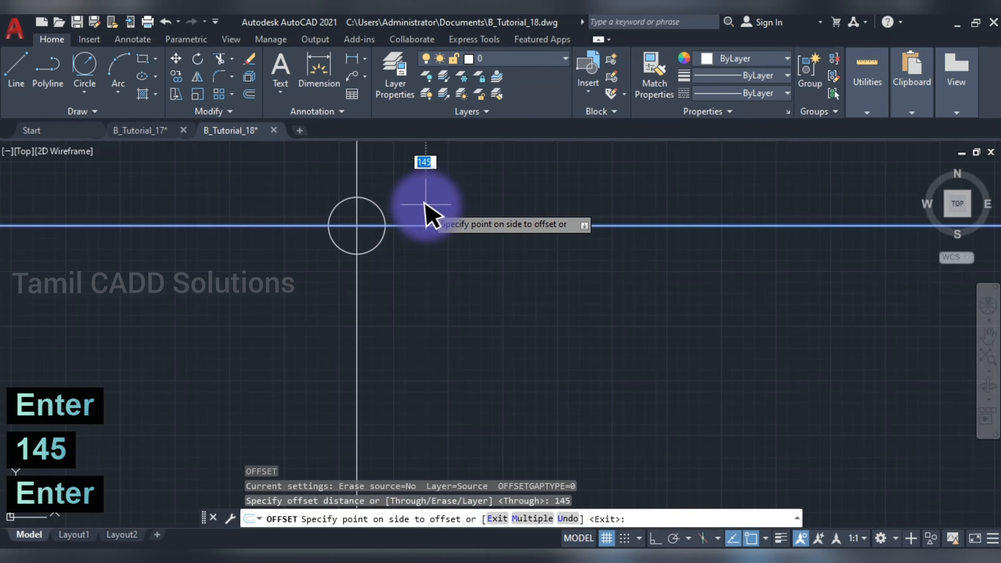
click(434, 363)
key(Escape)
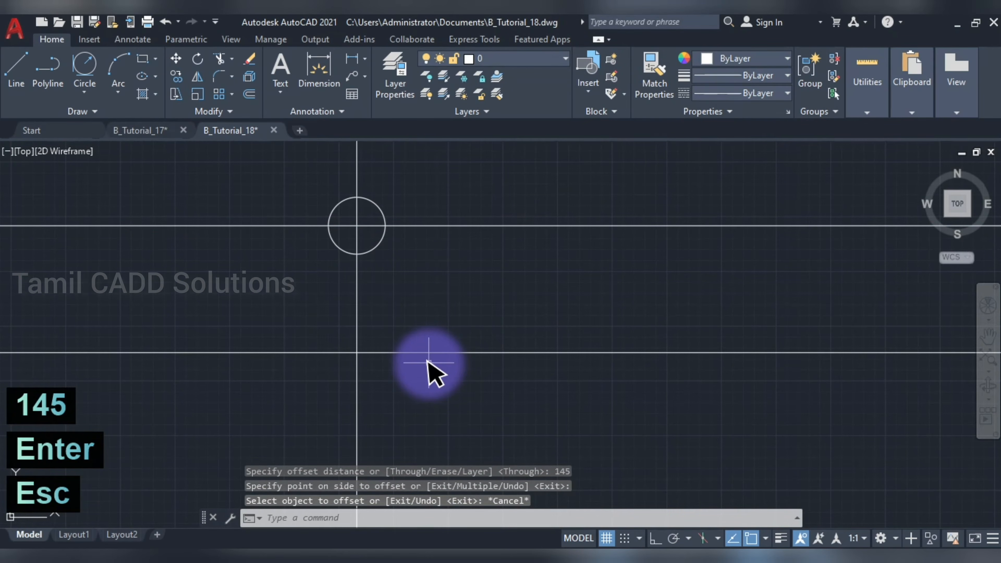
Step: Draw a circle of radius 12 mm centred where the lower horizontal line crosses the vertical centre line
text(c)
key(space)
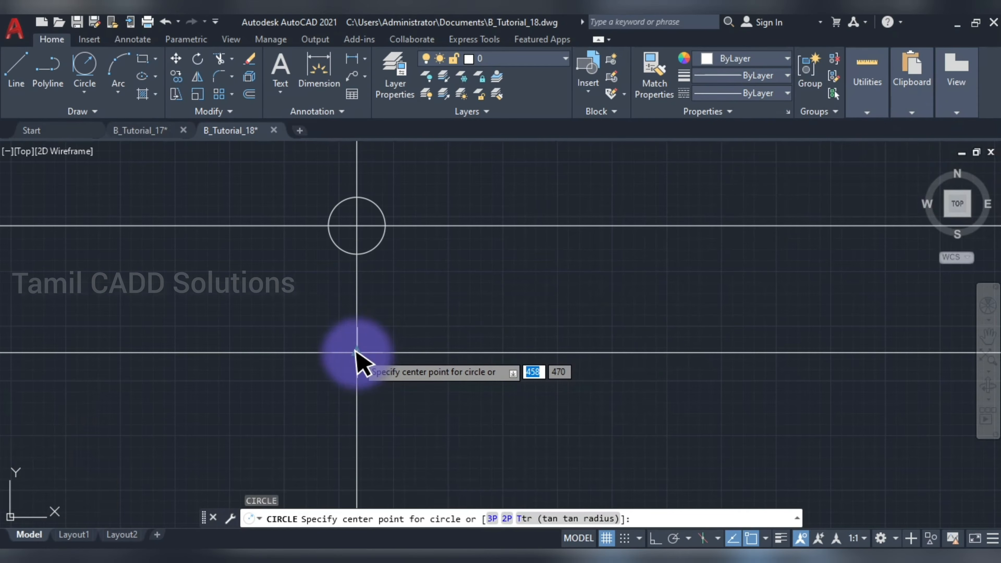
click(356, 351)
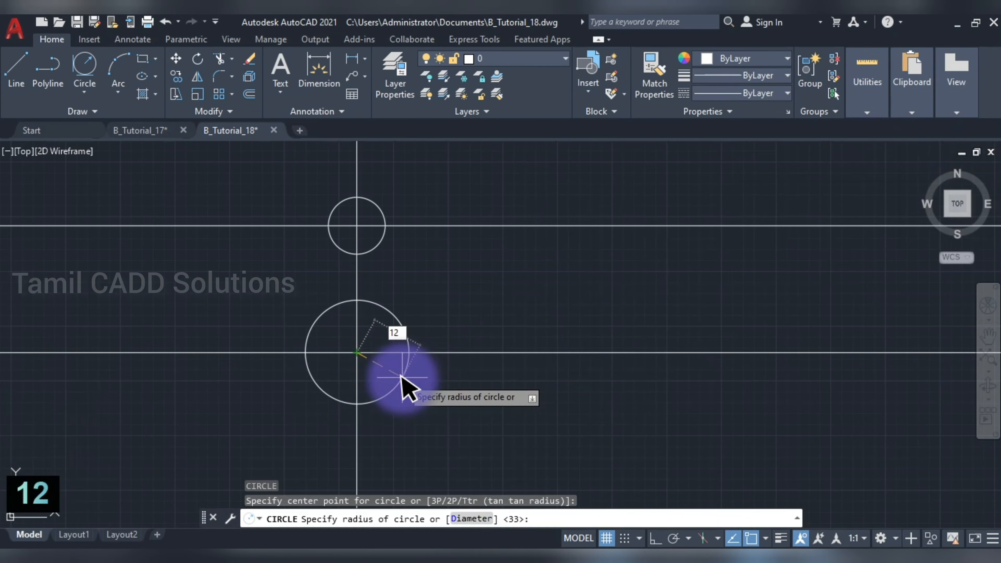
key(Return)
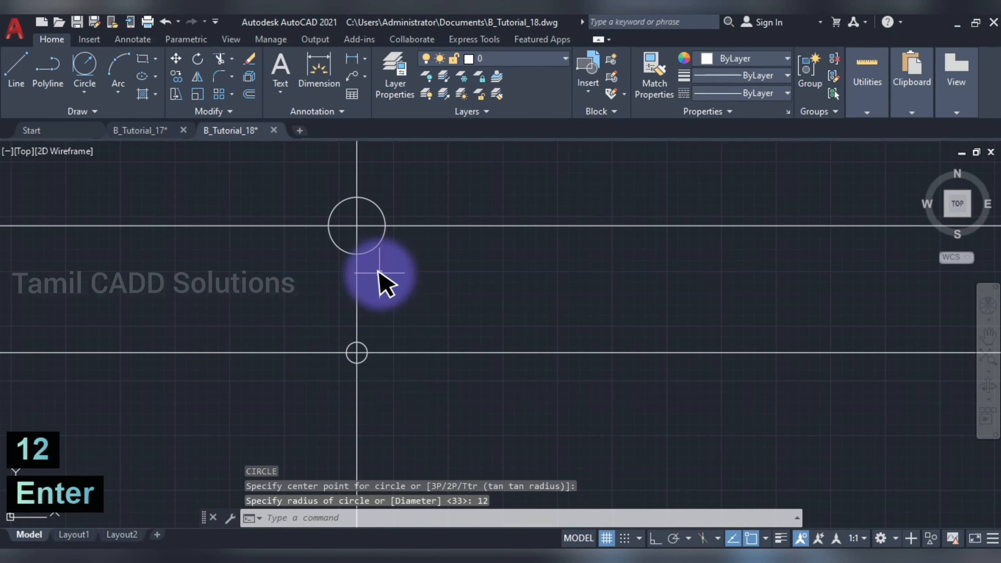
Step: With Ortho on, draw vertical construction lines through the left and right quadrants of the 12 mm radius circle
text(xl)
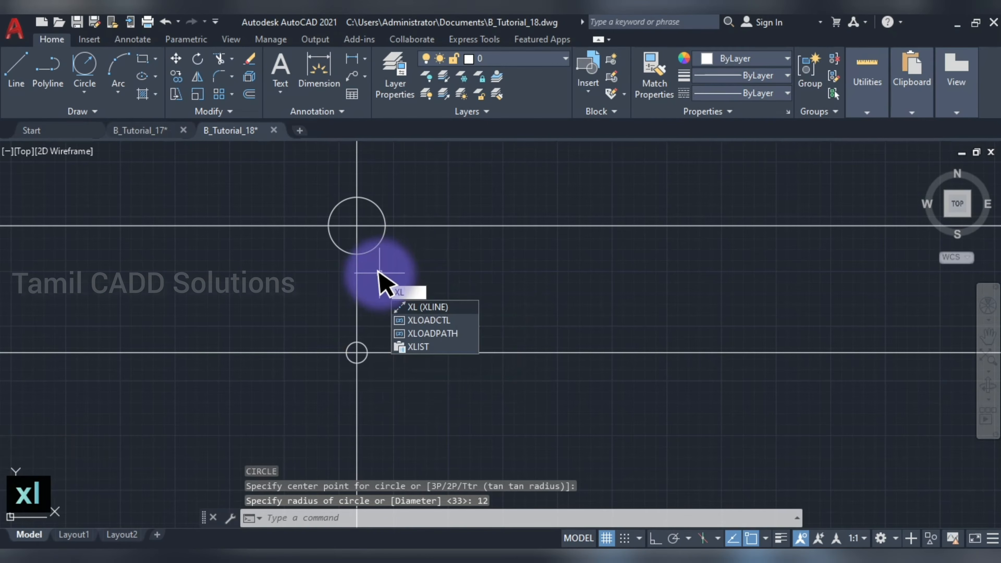
key(space)
click(354, 351)
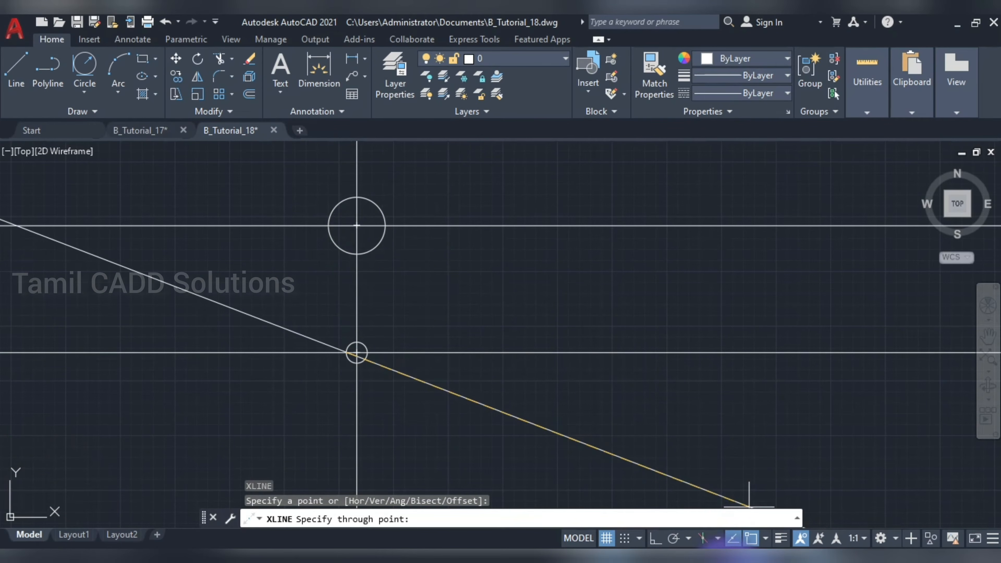
click(655, 538)
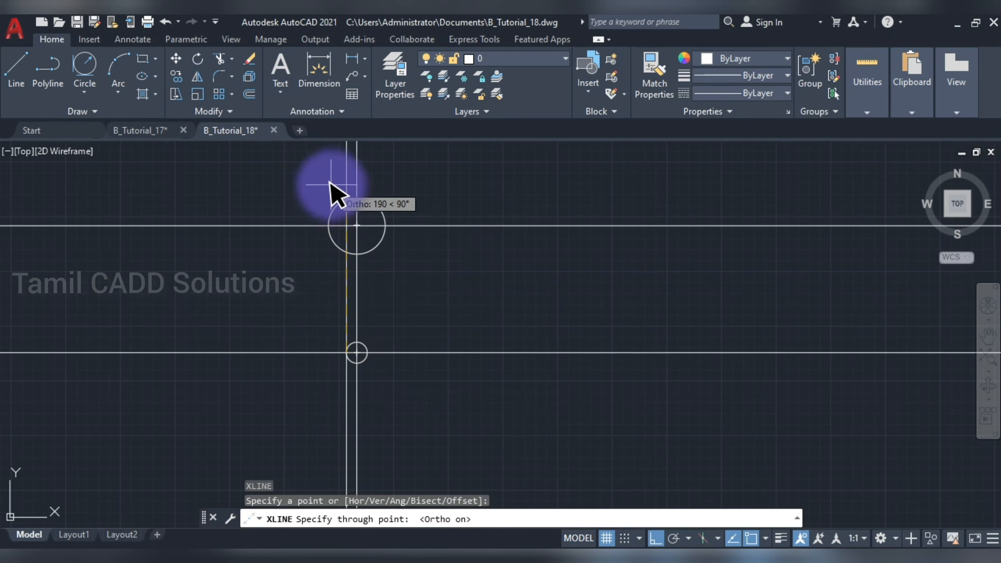
click(357, 223)
key(space)
key(space)
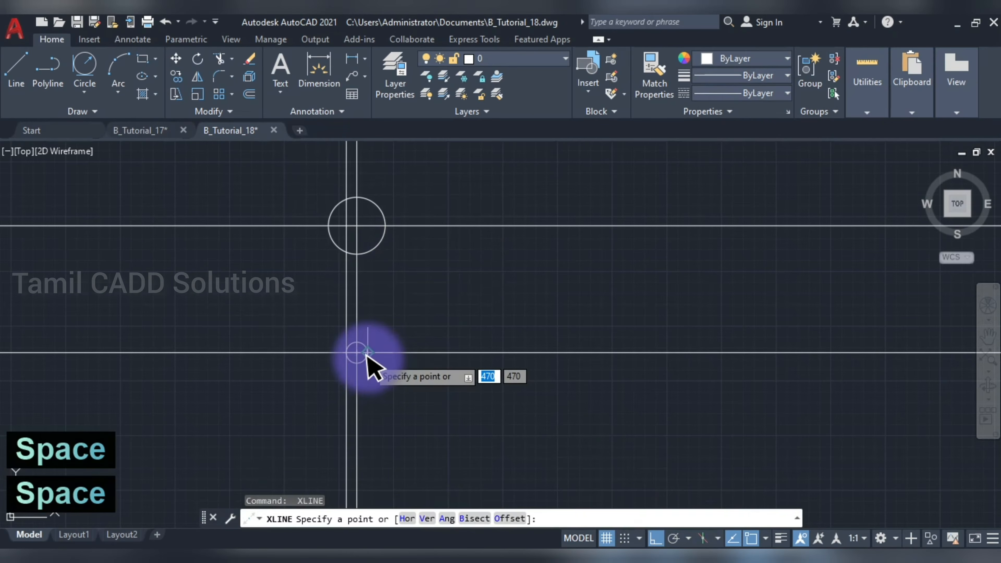
click(367, 353)
click(384, 280)
key(Escape)
scroll(407, 258, up, 2)
scroll(403, 258, up, 2)
middle_drag(402, 259, 404, 306)
scroll(409, 287, down, 2)
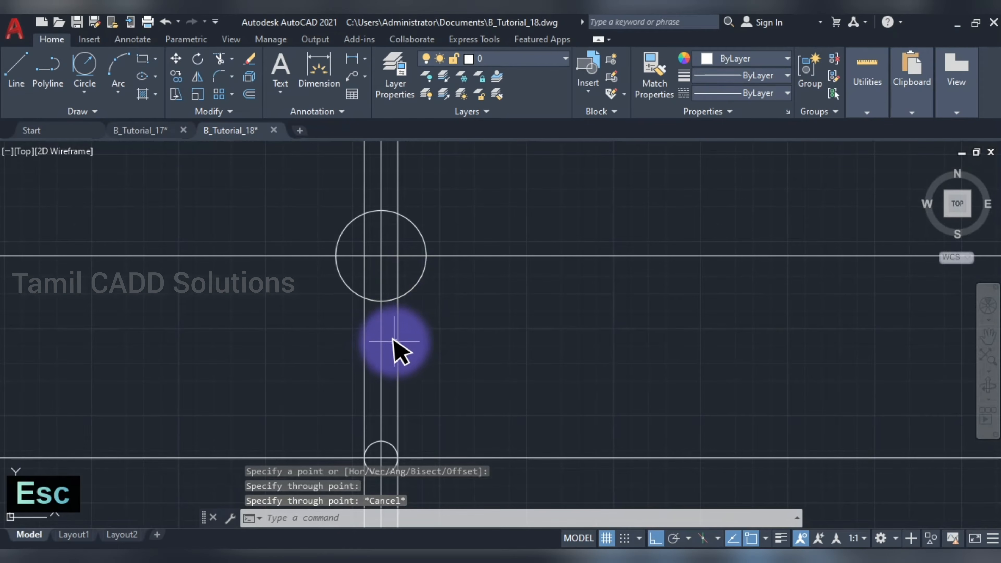
click(396, 336)
click(402, 340)
click(398, 321)
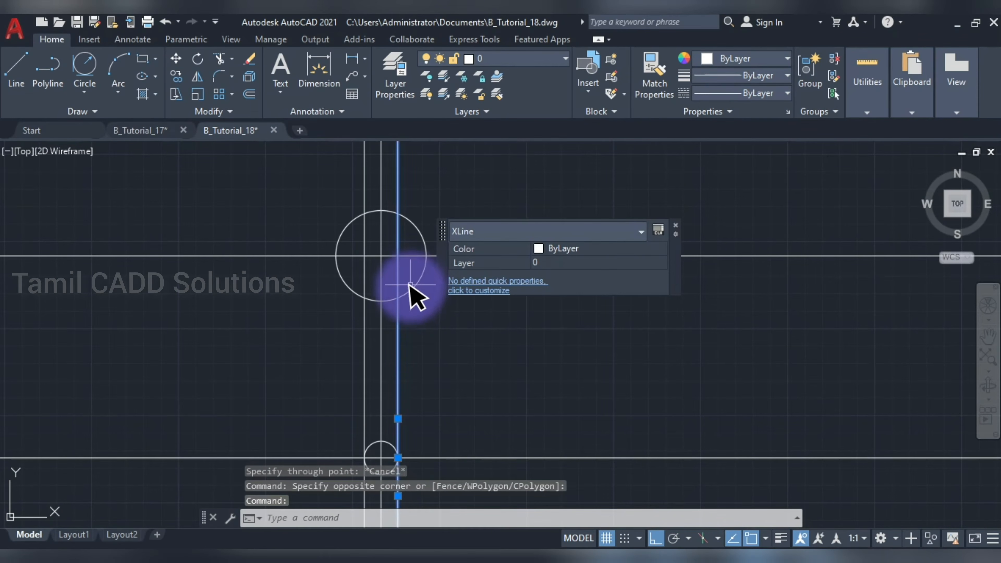
key(Escape)
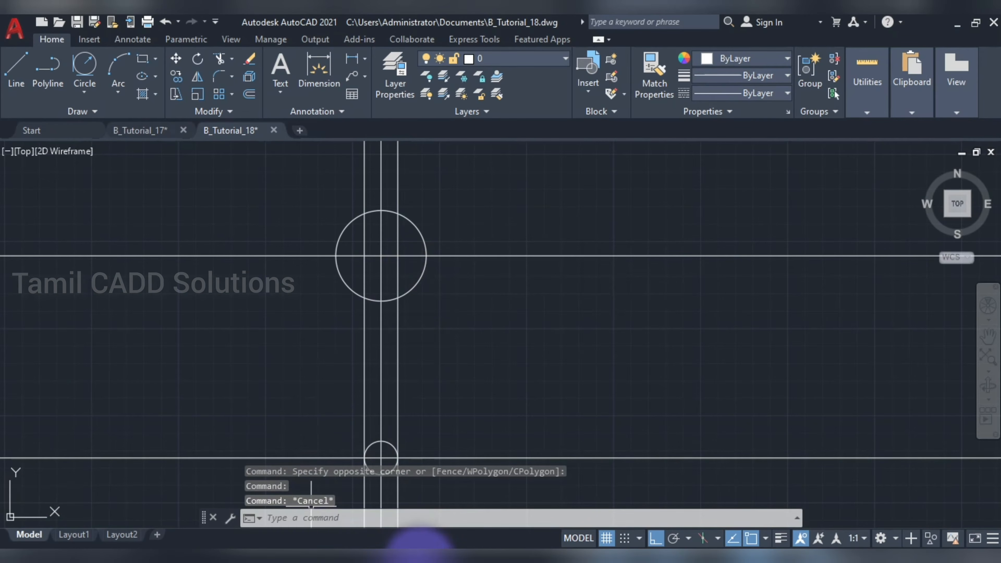
Step: Check the neck radius in the reference image and draw a 65 mm radius circle tangent to the right handle line and head circle
click(420, 552)
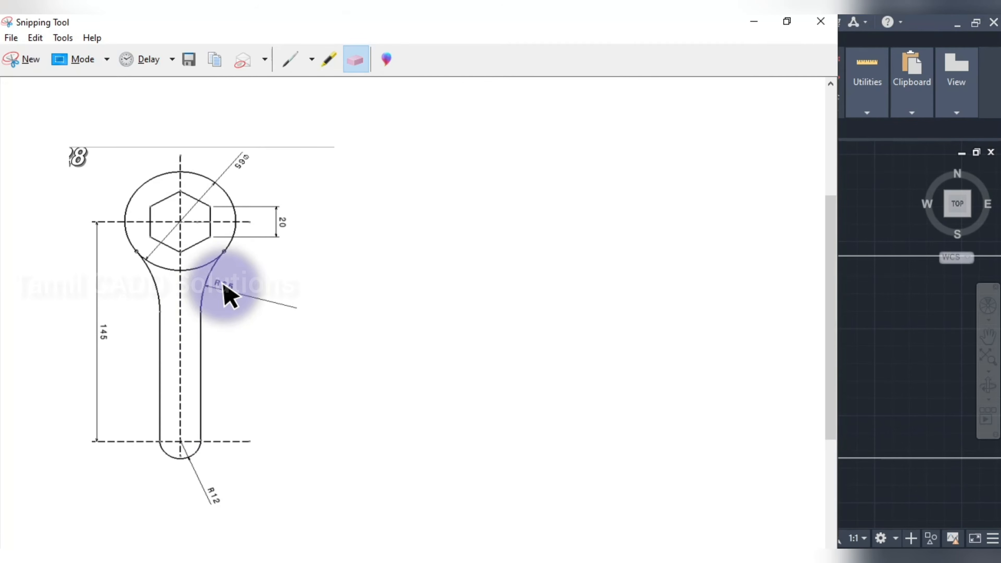
click(753, 22)
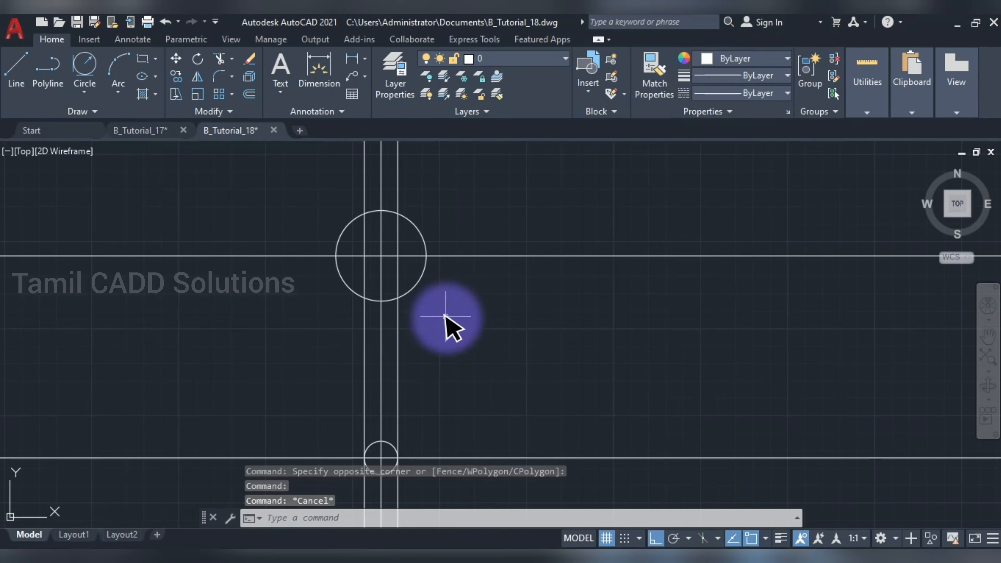
click(83, 92)
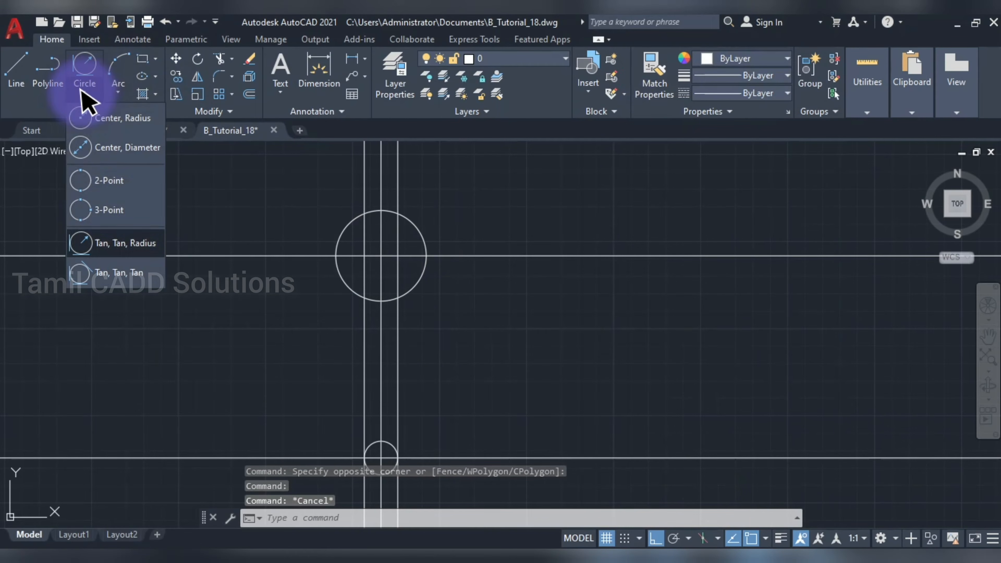
click(109, 244)
scroll(397, 321, up, 2)
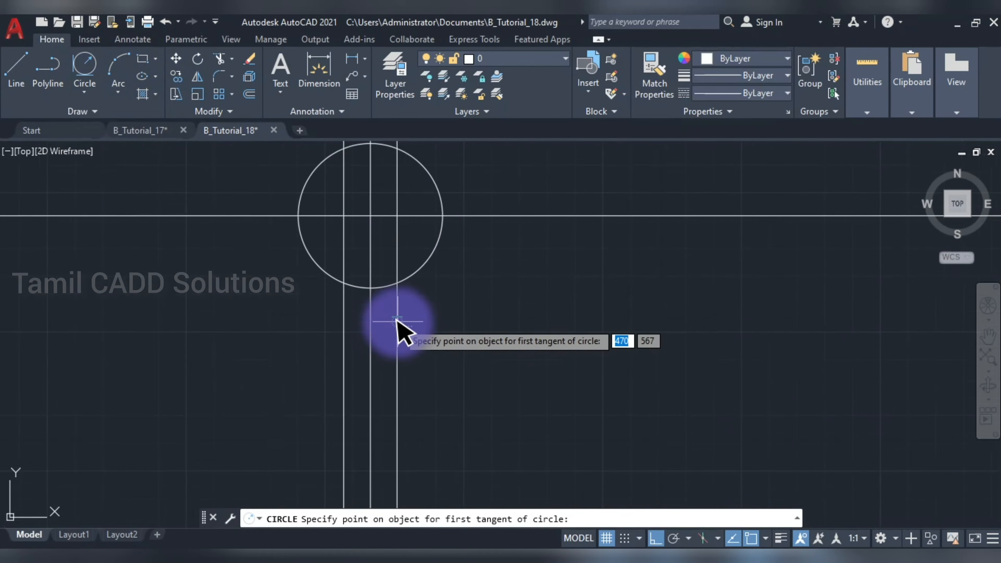
click(396, 320)
click(423, 278)
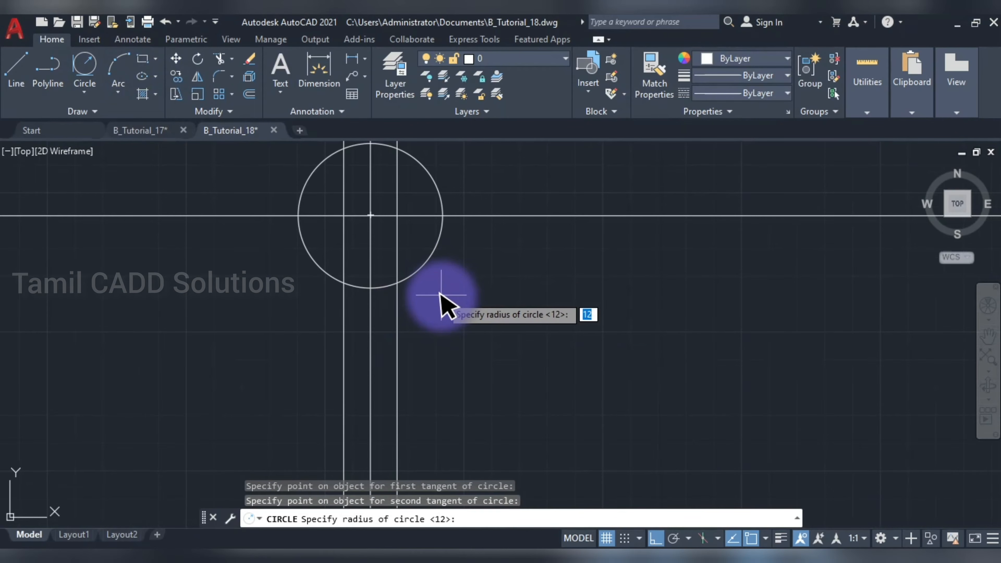
text(65)
key(Return)
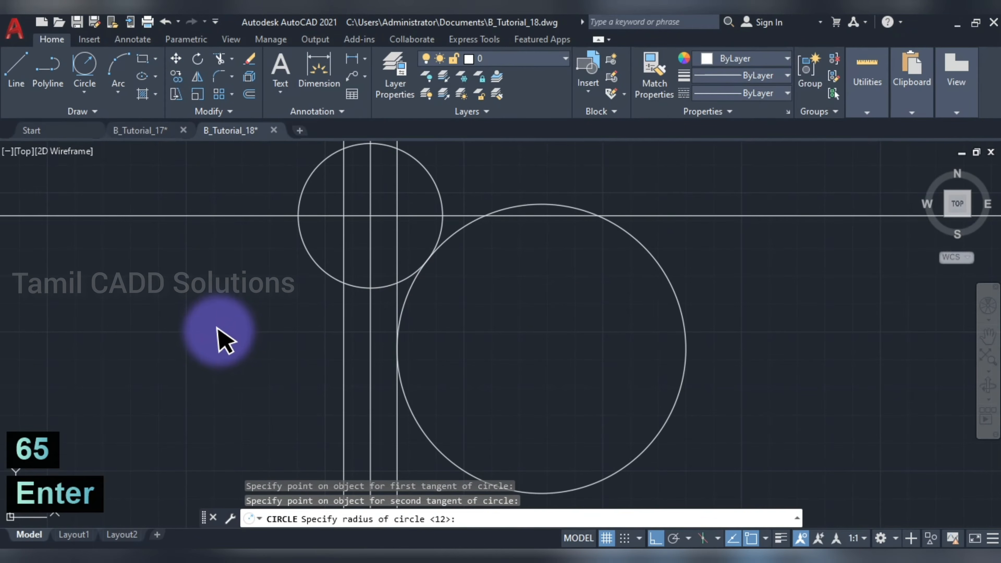
Step: Draw a matching 65 mm radius circle tangent to the left handle line and the head circle
key(space)
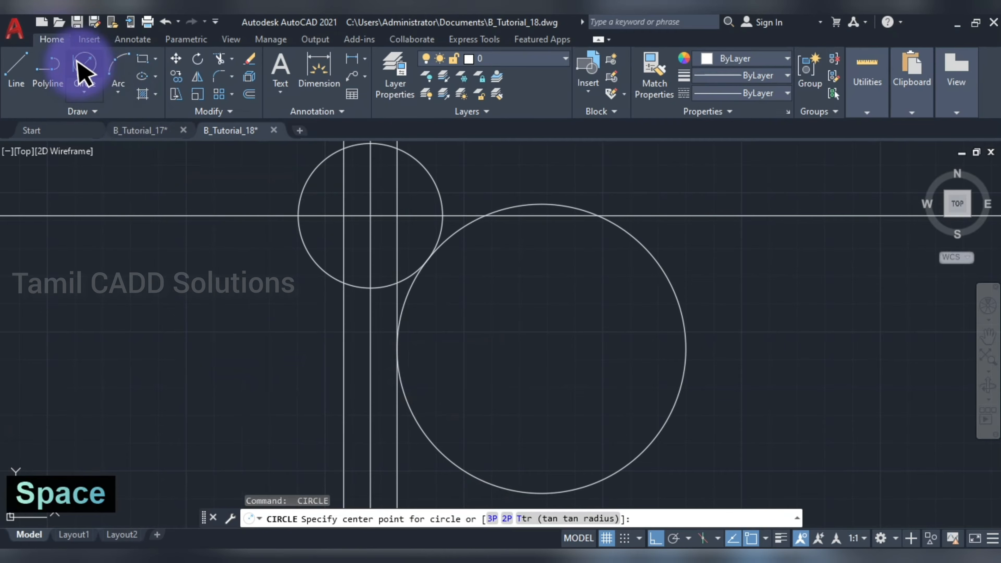
click(84, 65)
click(350, 335)
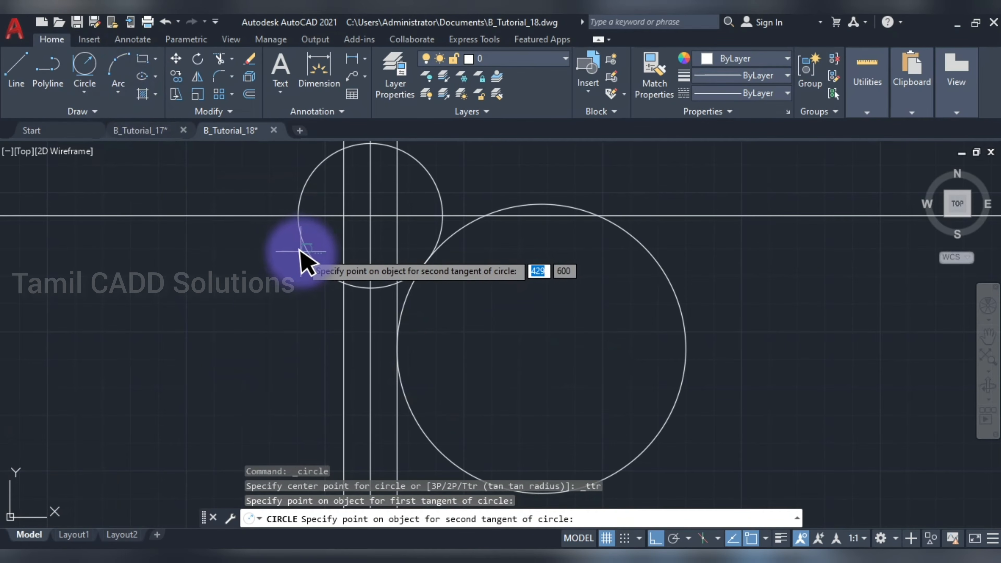
click(301, 257)
key(Return)
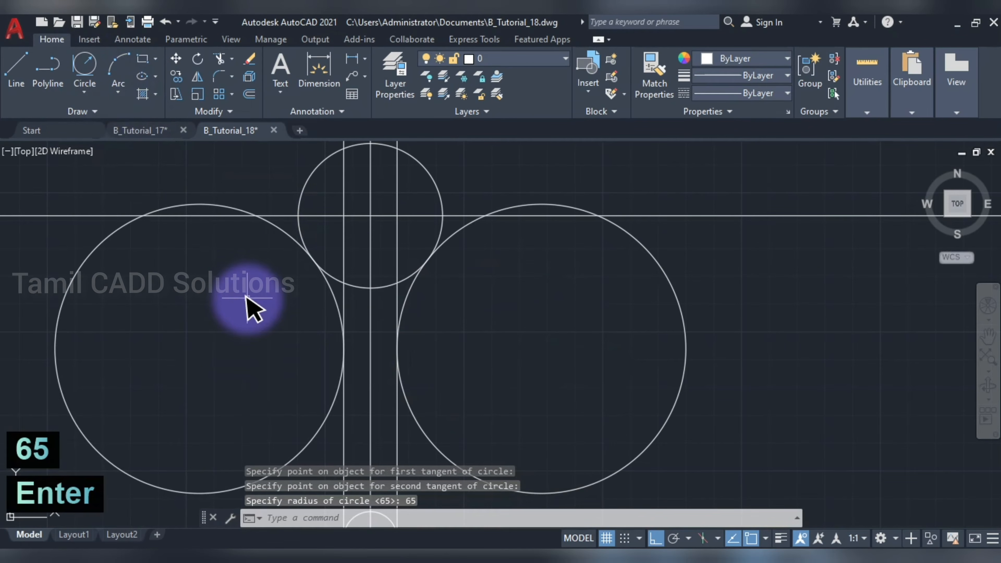
key(Escape)
Step: Trim the construction lines outside the head circle and cut both large tangent circles back to the neck arcs
scroll(350, 347, down, 3)
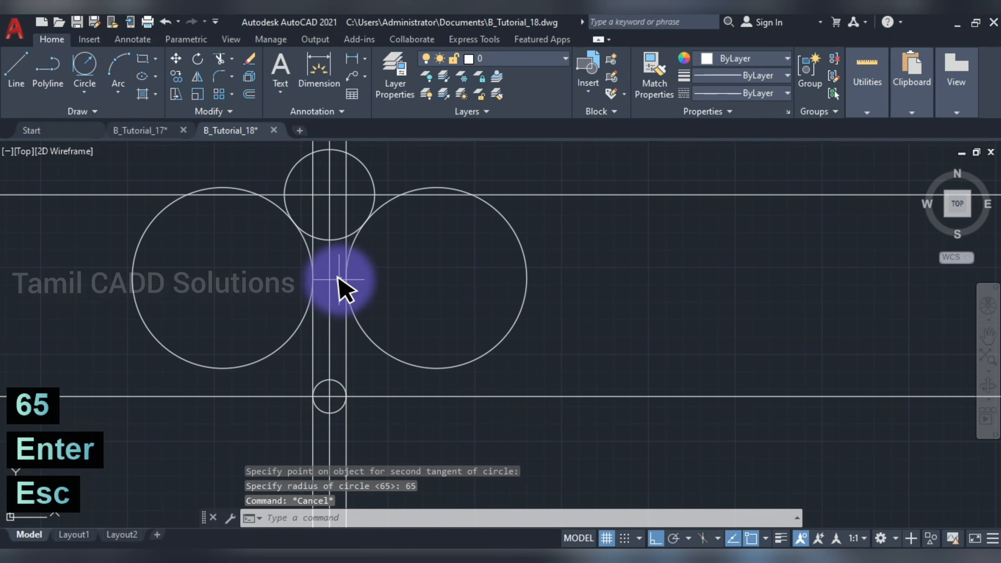
middle_drag(326, 182, 333, 244)
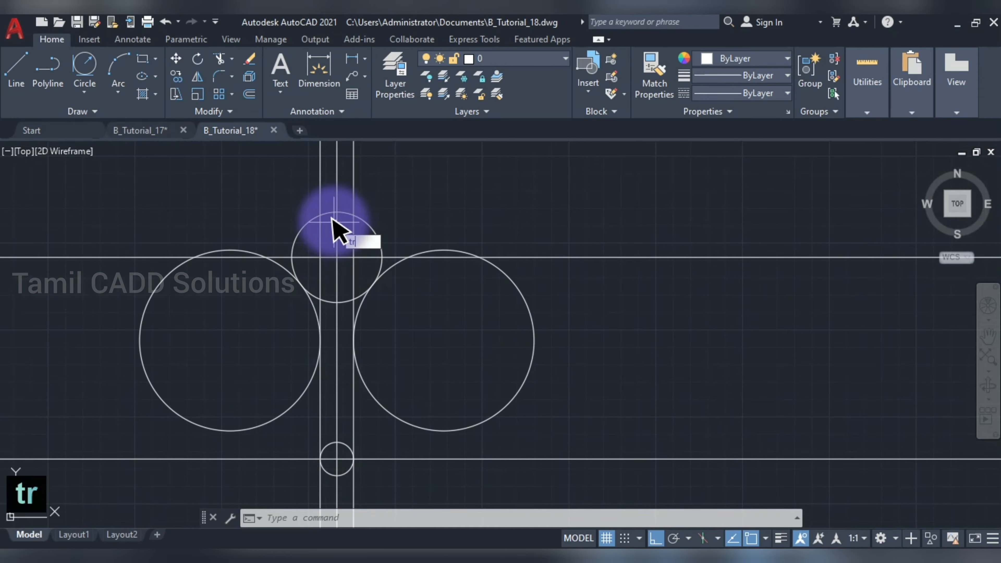
key(space)
drag(466, 299, 415, 206)
drag(412, 244, 404, 303)
drag(370, 371, 366, 394)
drag(536, 271, 510, 237)
drag(398, 194, 284, 189)
mouse_move(223, 220)
mouse_down()
mouse_move(210, 300)
mouse_move(120, 227)
mouse_up()
drag(280, 275, 269, 238)
Step: Trim the two handle line segments between the head circle and the ends of the neck arcs
scroll(321, 333, up, 2)
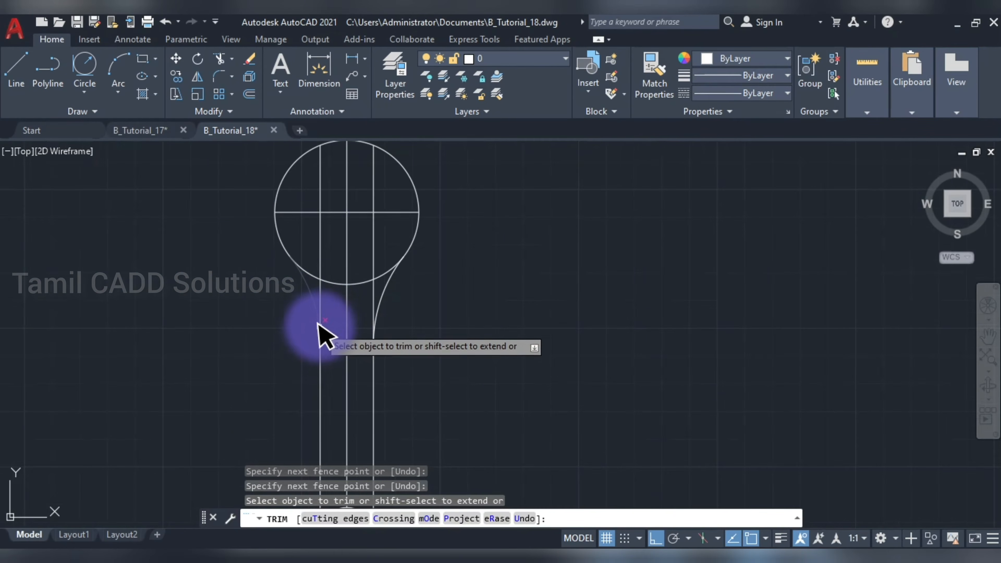
drag(325, 291, 314, 287)
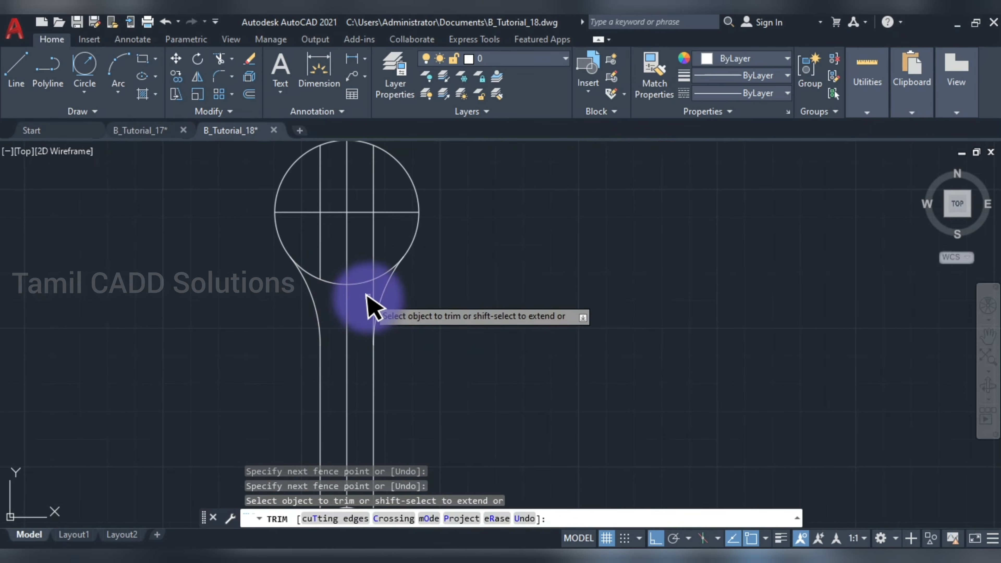
click(373, 298)
Step: Trim the handle's lower end, removing the lines beyond the end circle and the circle's upper half
scroll(434, 296, down, 2)
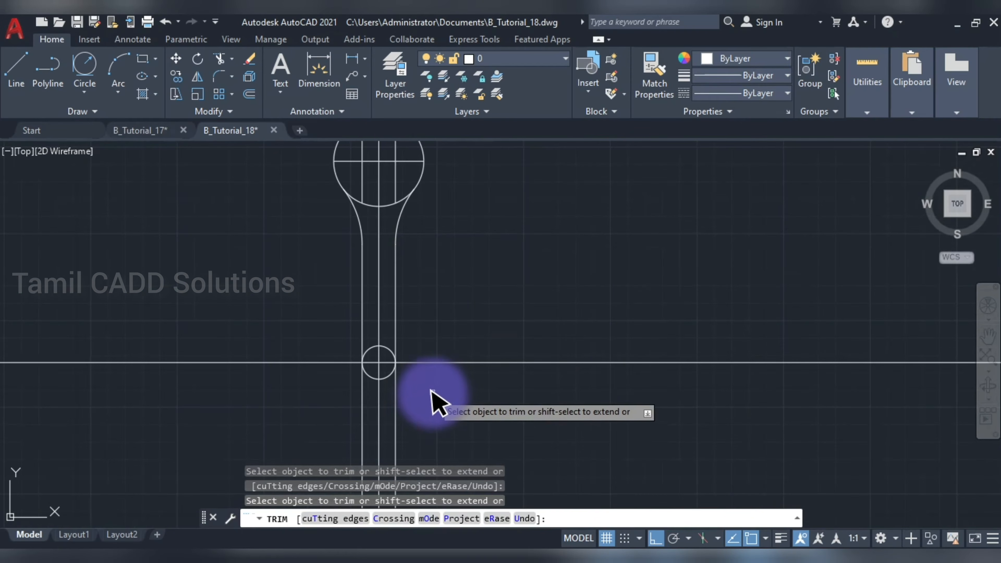
drag(431, 392, 429, 380)
mouse_move(347, 413)
mouse_down()
mouse_move(409, 398)
mouse_move(376, 349)
mouse_up()
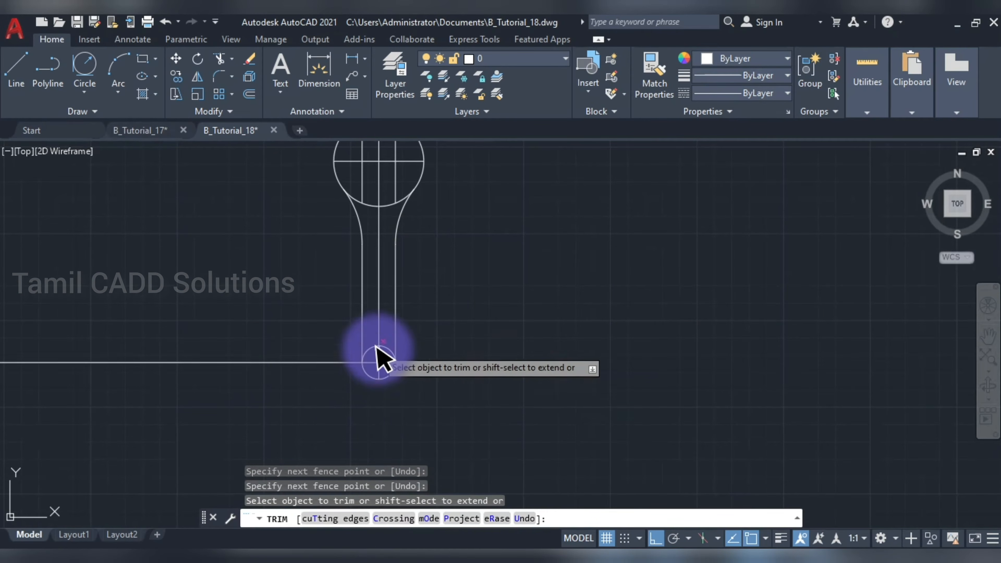
scroll(378, 345, up, 1)
click(390, 351)
click(372, 346)
click(332, 373)
scroll(338, 346, down, 2)
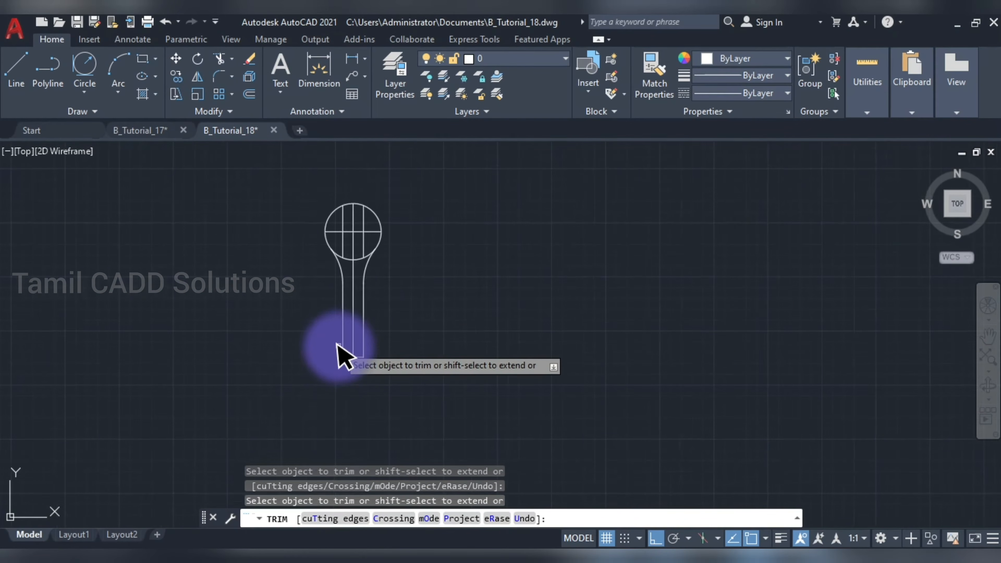
scroll(338, 346, up, 3)
key(Escape)
Step: Delete the two leftover handle line pieces inside the head circle, keeping the vertical centre line
click(363, 277)
click(359, 283)
key(Delete)
click(312, 291)
click(306, 277)
key(Delete)
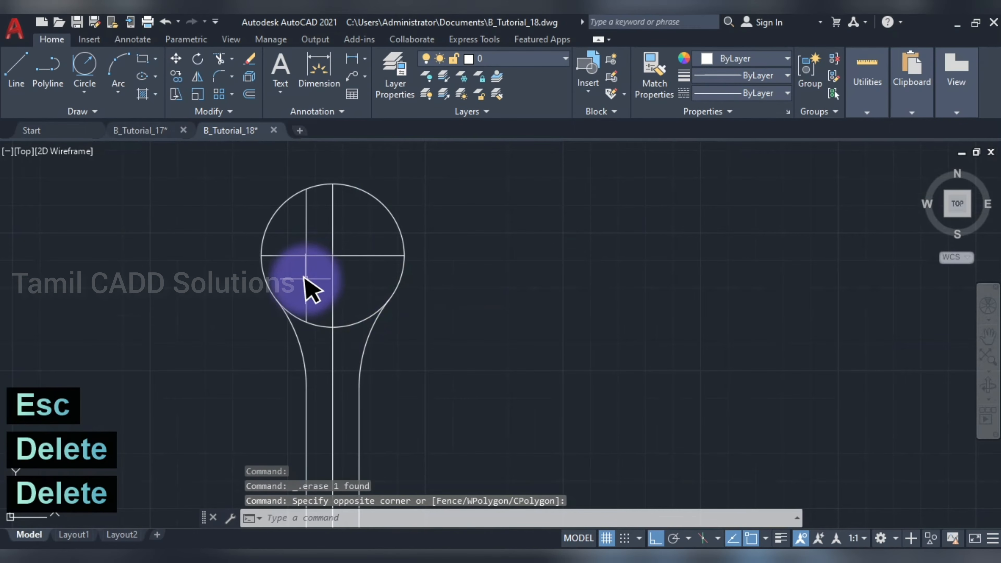
Step: Delete the leftover vertical line inside the head circle and both centre lines
click(309, 286)
key(Delete)
scroll(351, 284, down, 2)
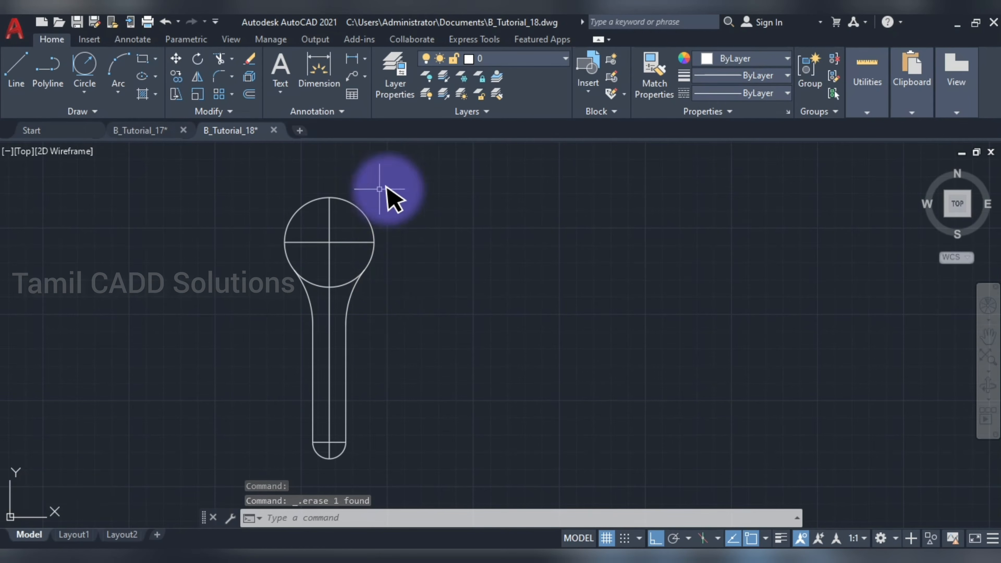
click(340, 255)
click(314, 234)
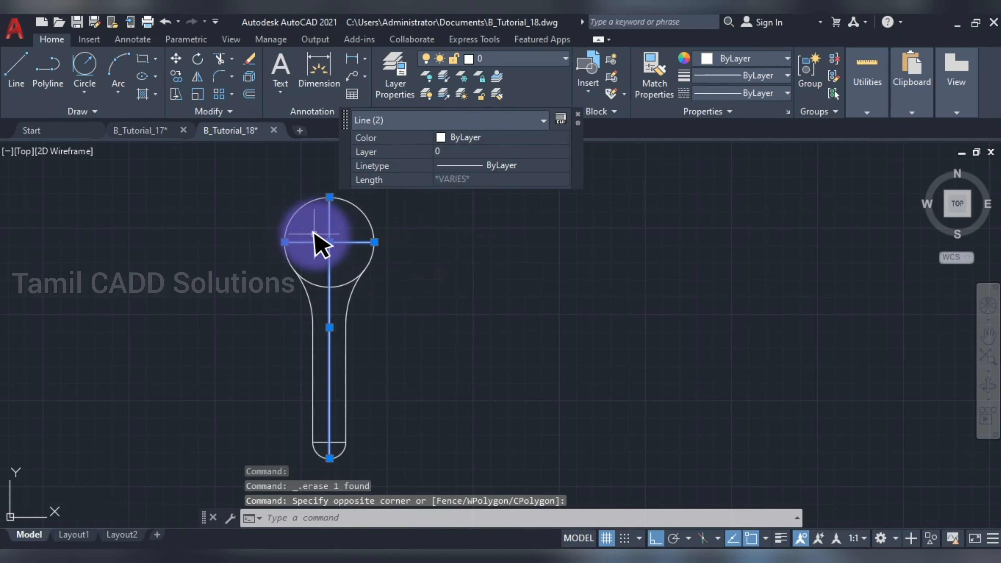
key(Delete)
Step: Delete the short horizontal line across the handle's rounded lower end
click(334, 436)
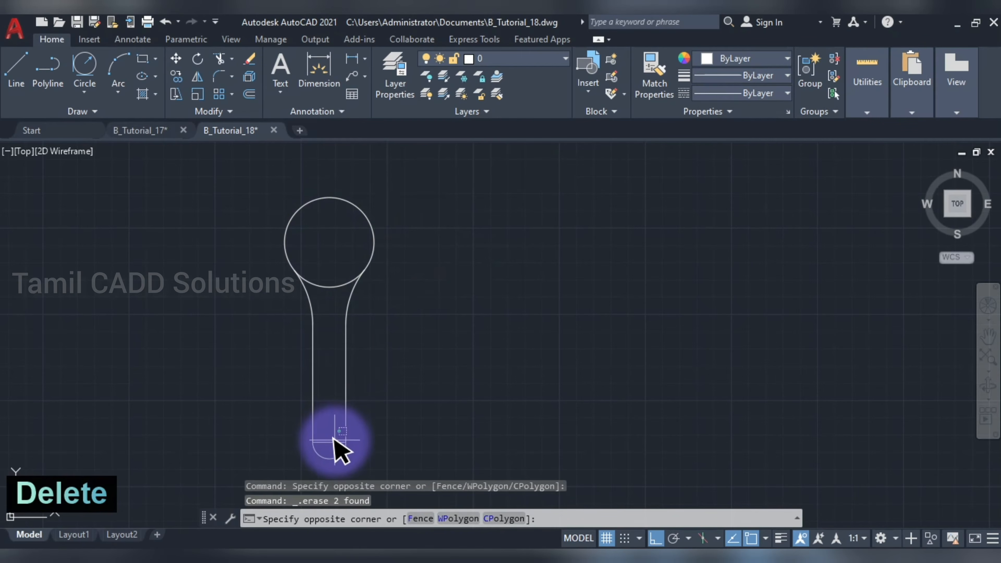
click(329, 450)
key(Delete)
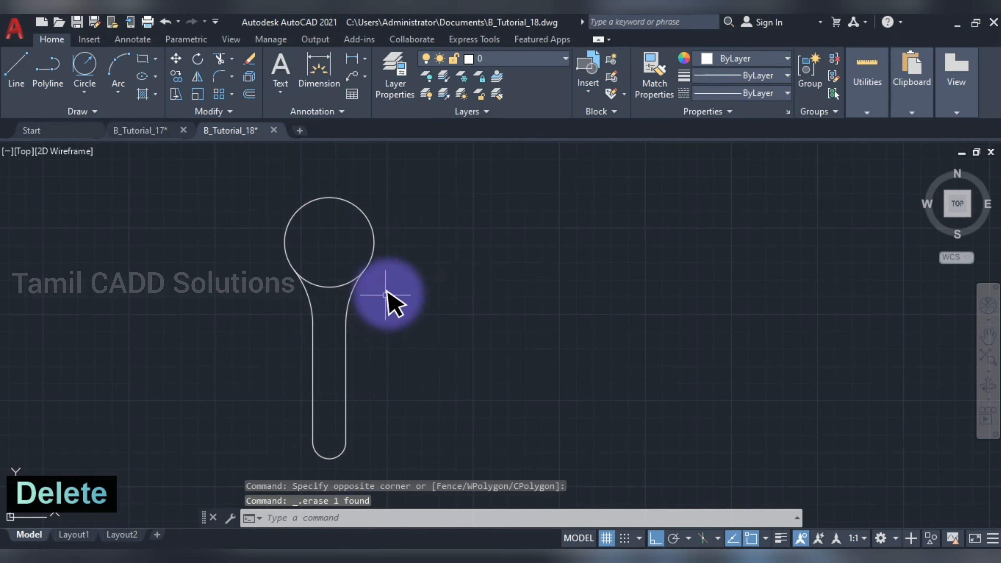
middle_drag(404, 343, 419, 336)
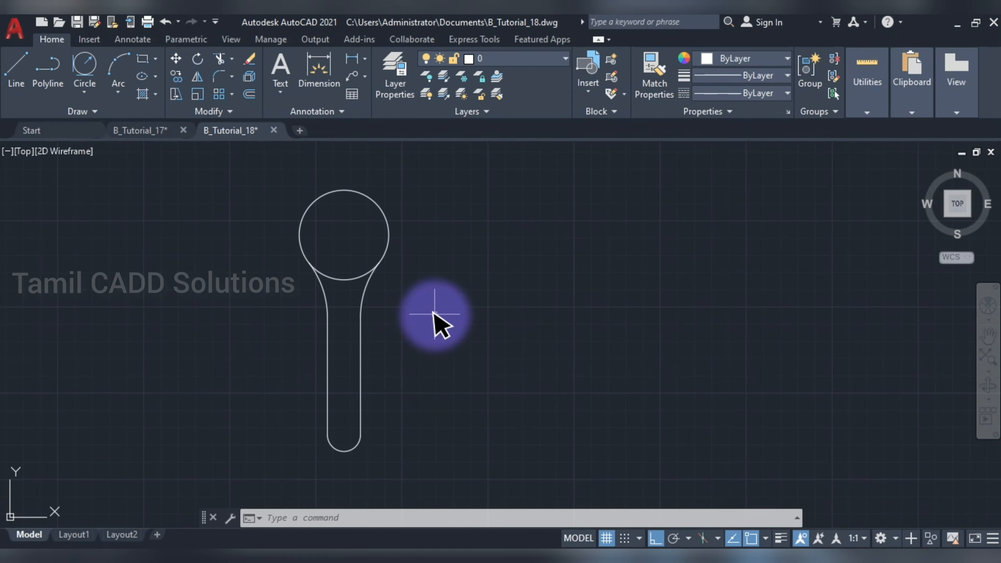
Step: Draw a 6-sided polygon at the head circle's centre, inscribed in a circle of radius 20, as in the reference image
click(437, 553)
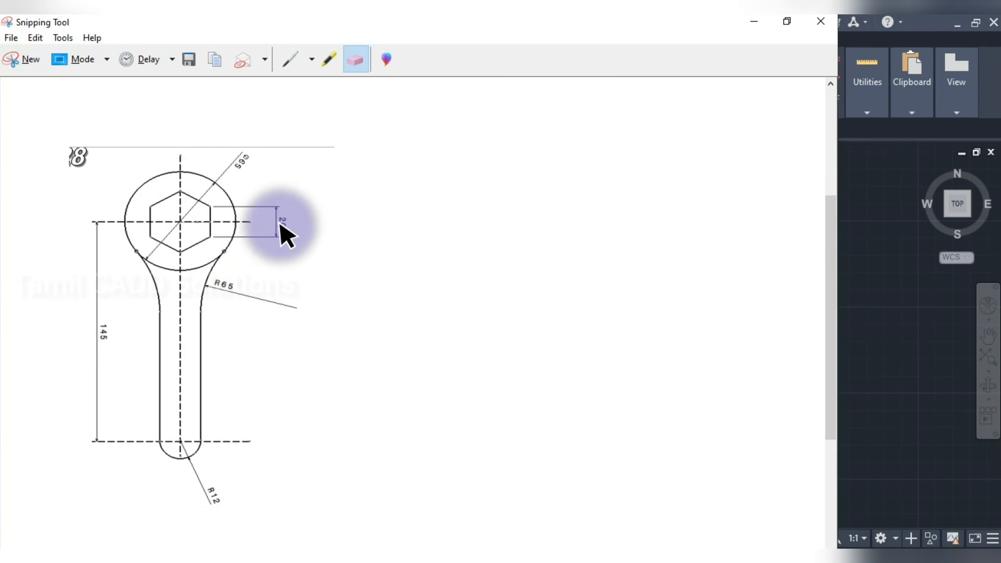
click(753, 21)
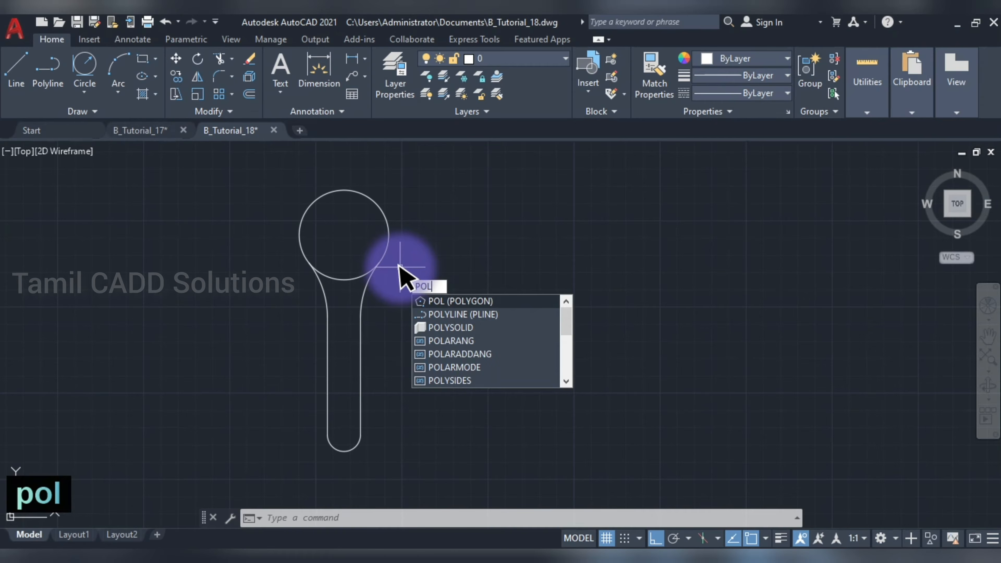
text(pol)
key(Return)
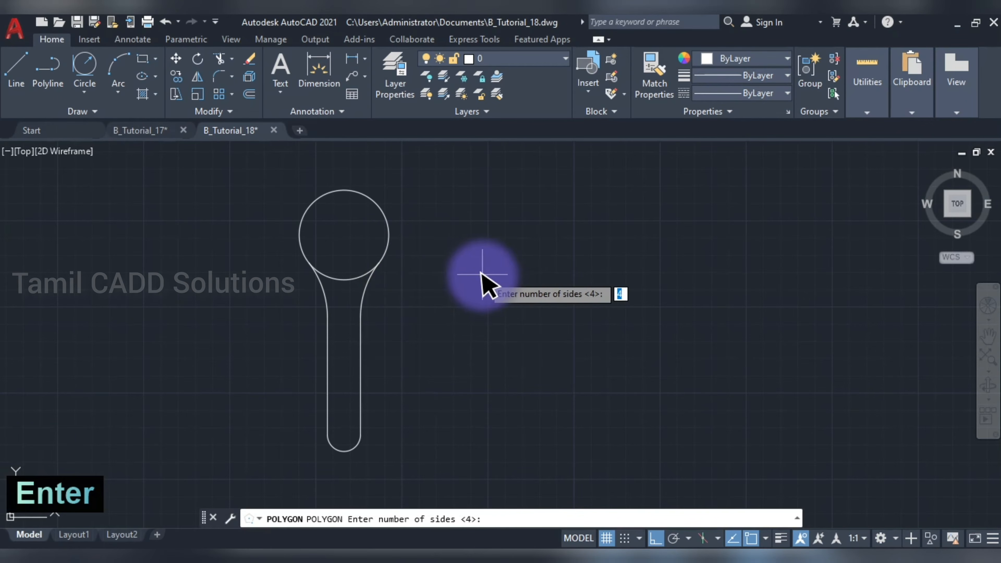
click(423, 560)
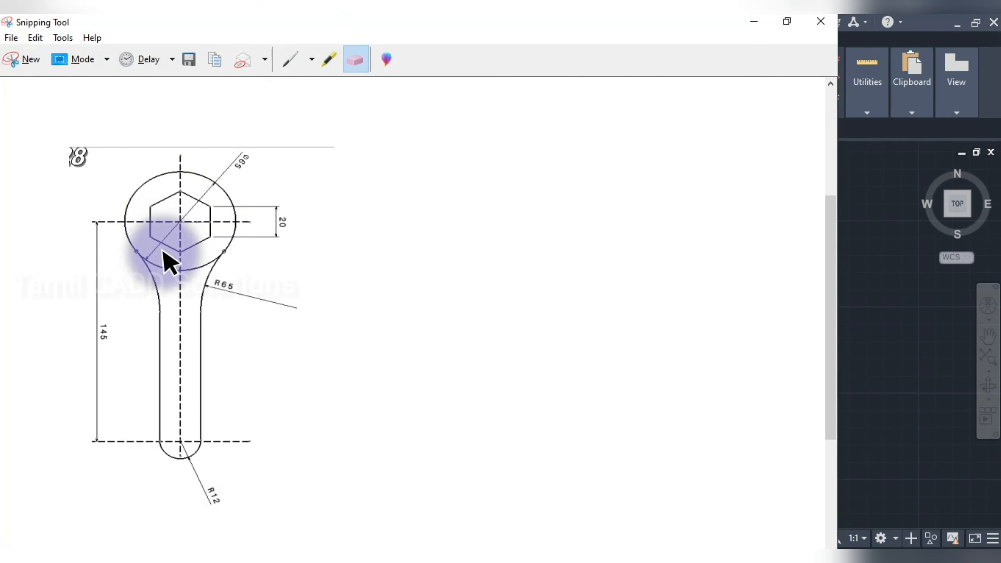
click(753, 22)
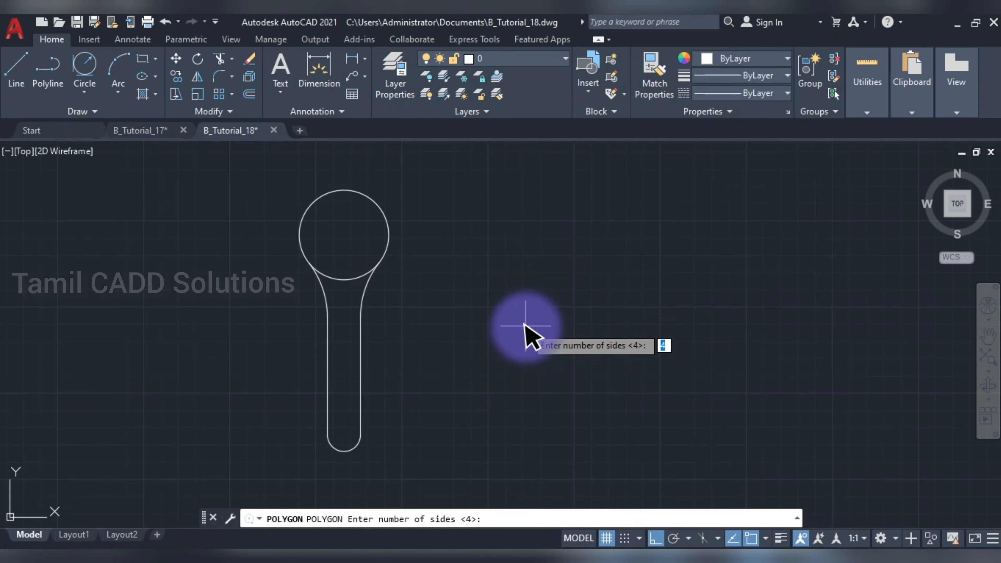
key(Return)
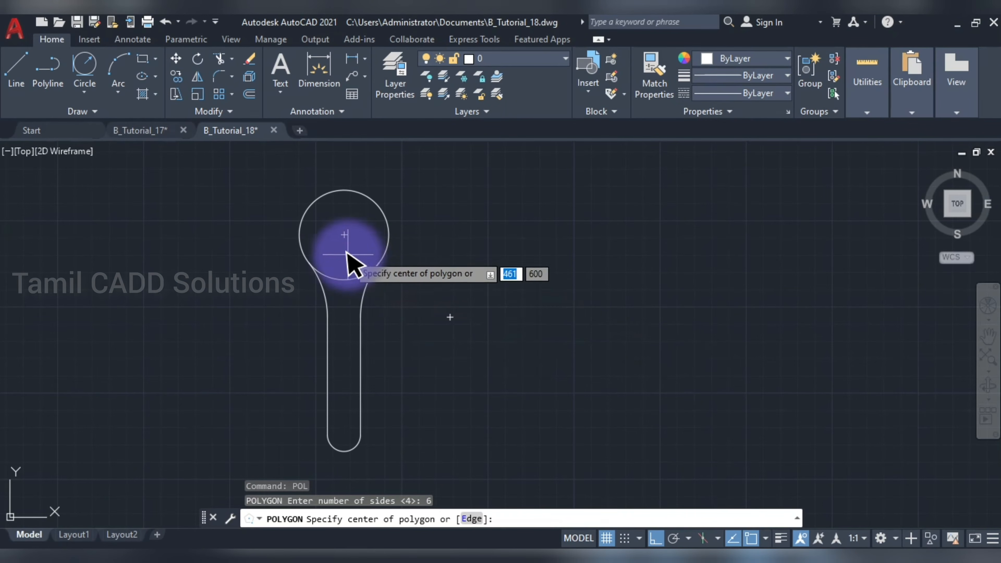
click(341, 235)
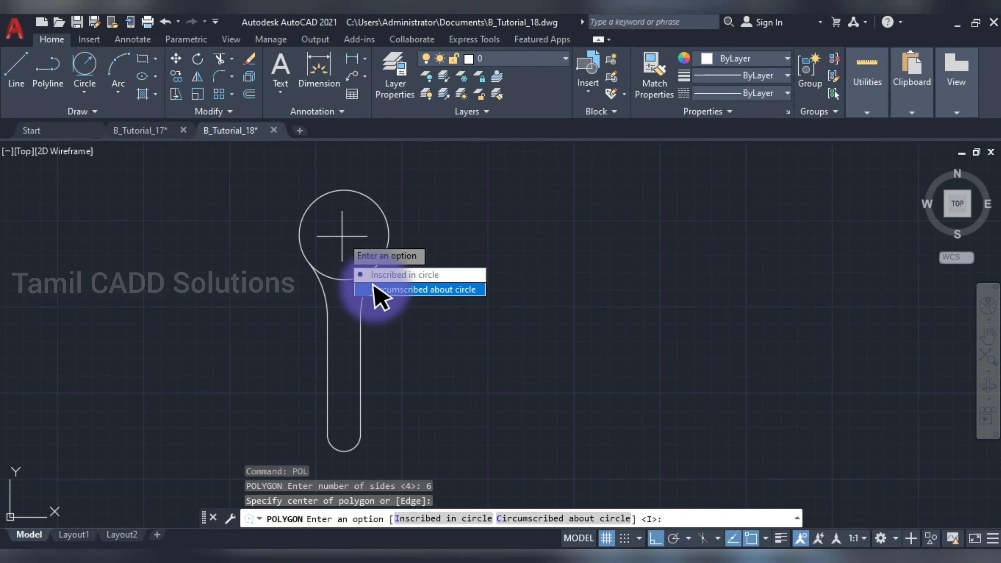
click(393, 276)
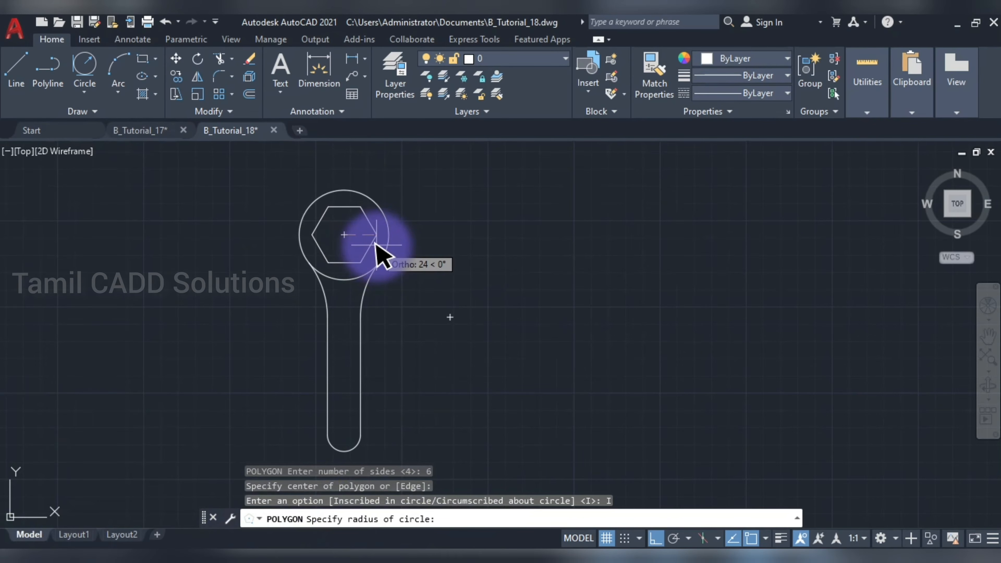
text(20)
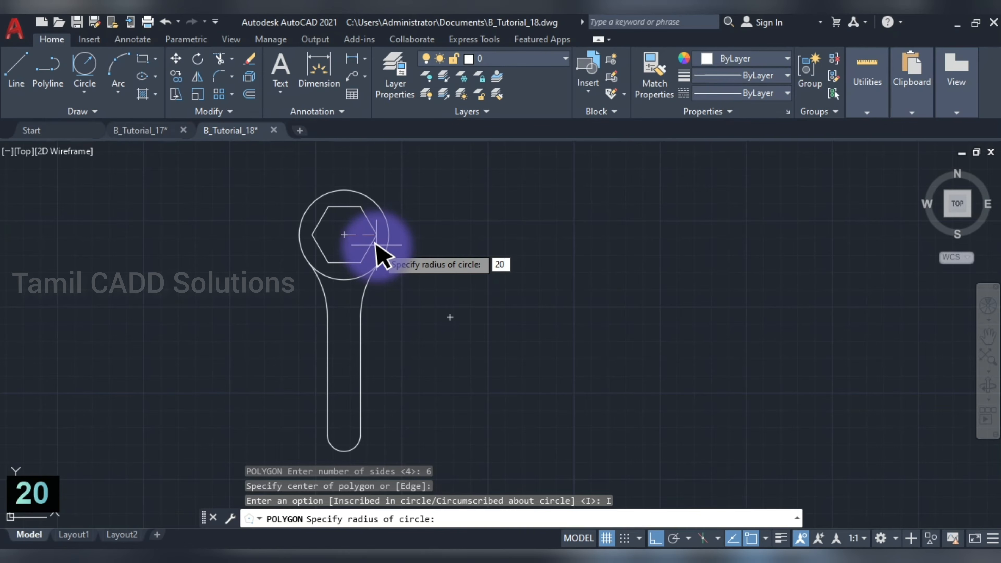
key(Return)
Step: Check the length of the hexagon's bottom side with a temporary linear dimension and delete that dimension
scroll(380, 241, up, 4)
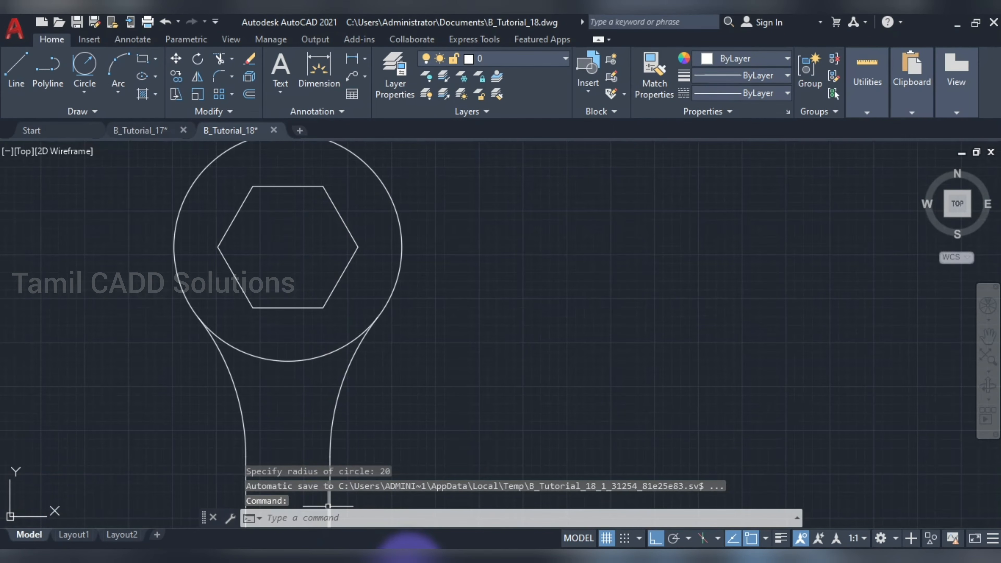
click(407, 561)
click(407, 560)
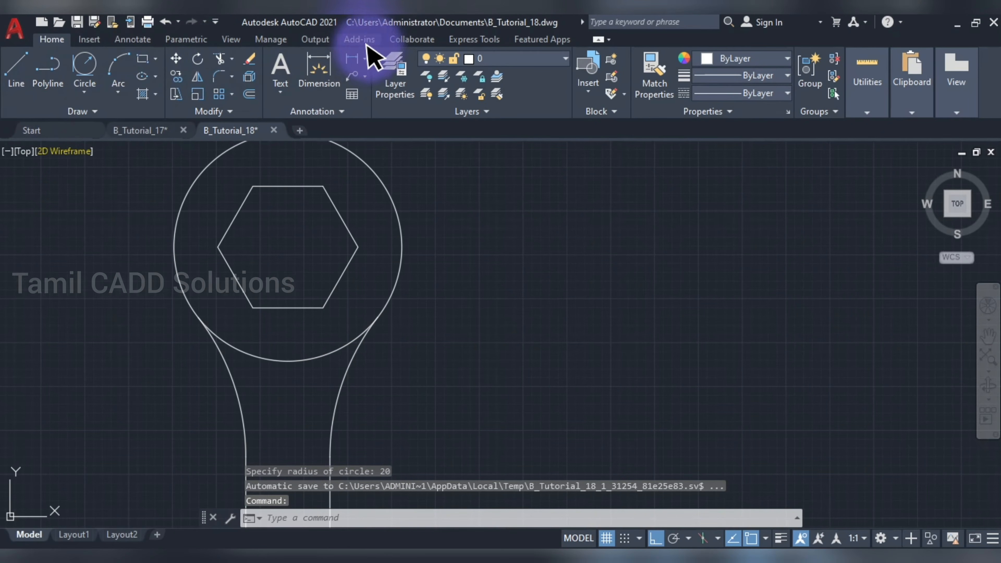
click(350, 63)
click(253, 308)
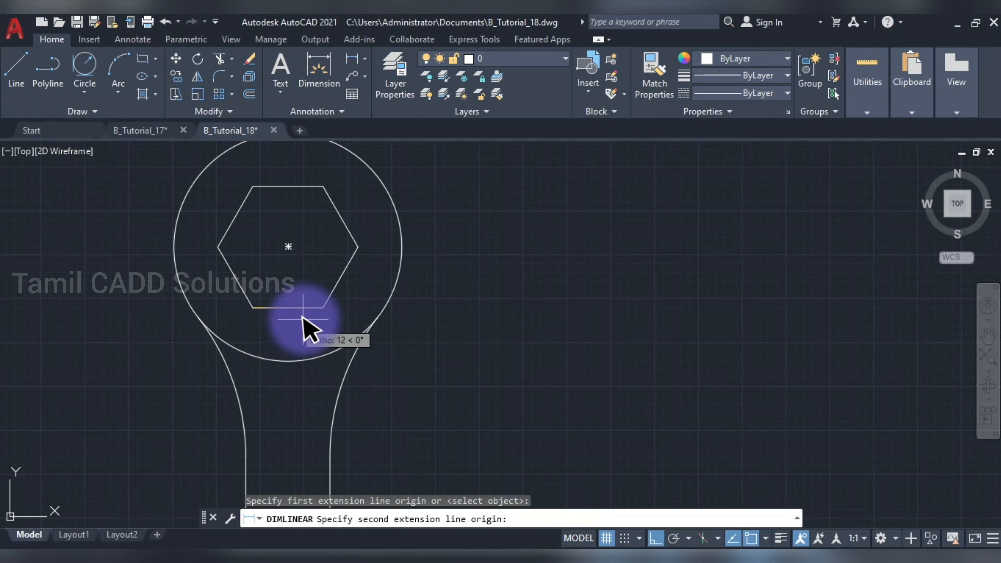
click(322, 307)
click(308, 340)
scroll(317, 342, up, 2)
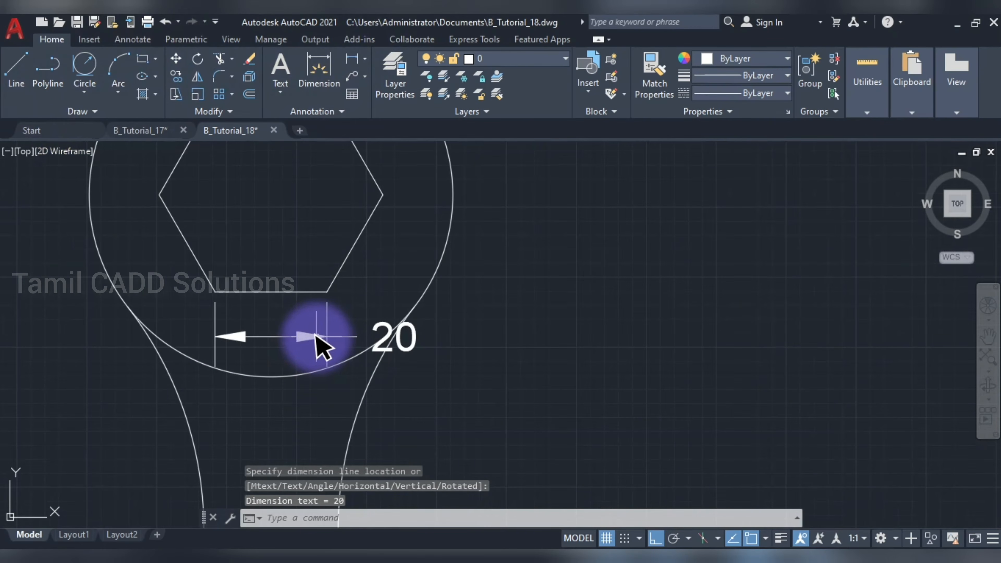
click(320, 335)
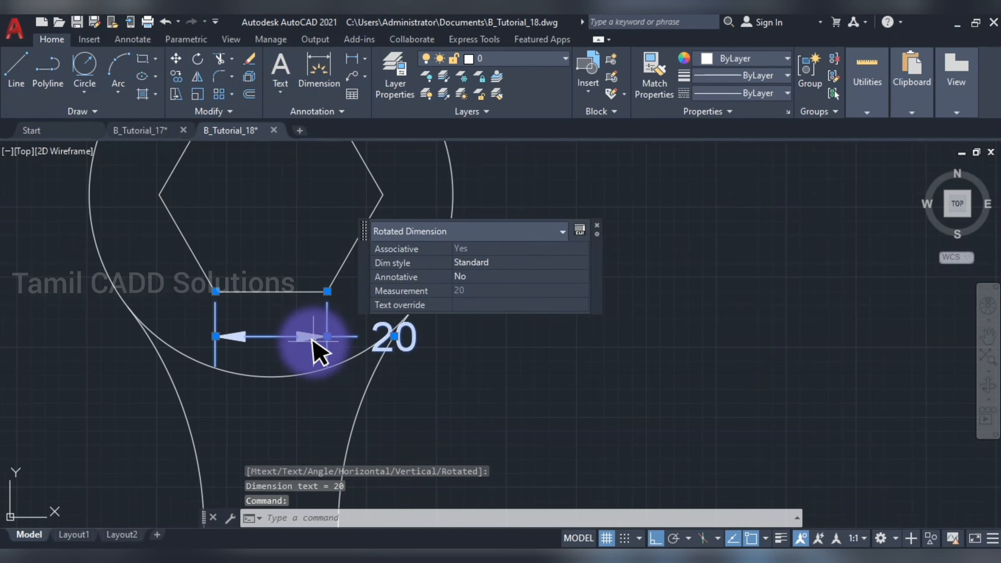
key(Delete)
scroll(320, 341, down, 2)
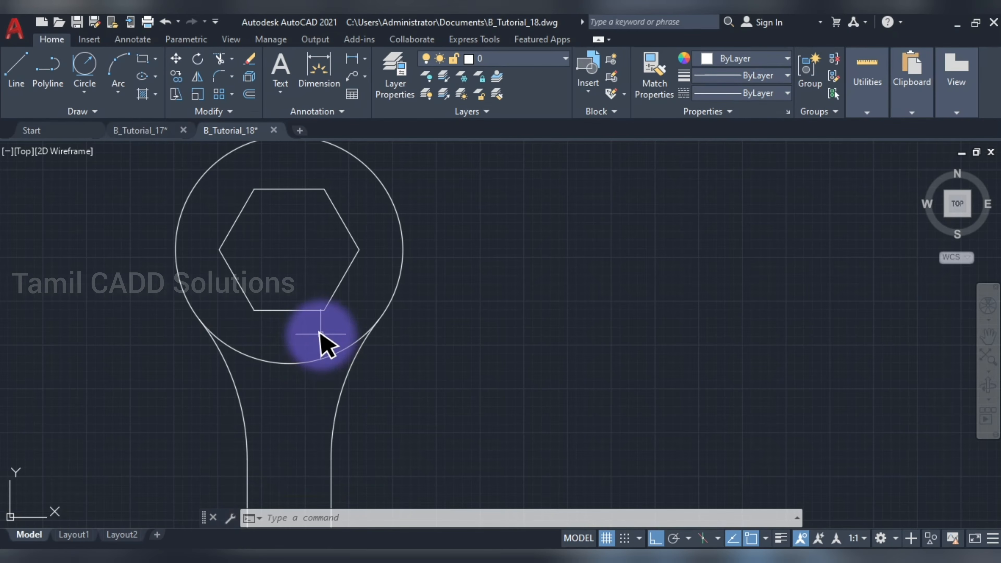
Step: Draw a three-point circle through the hexagon's corners
click(83, 92)
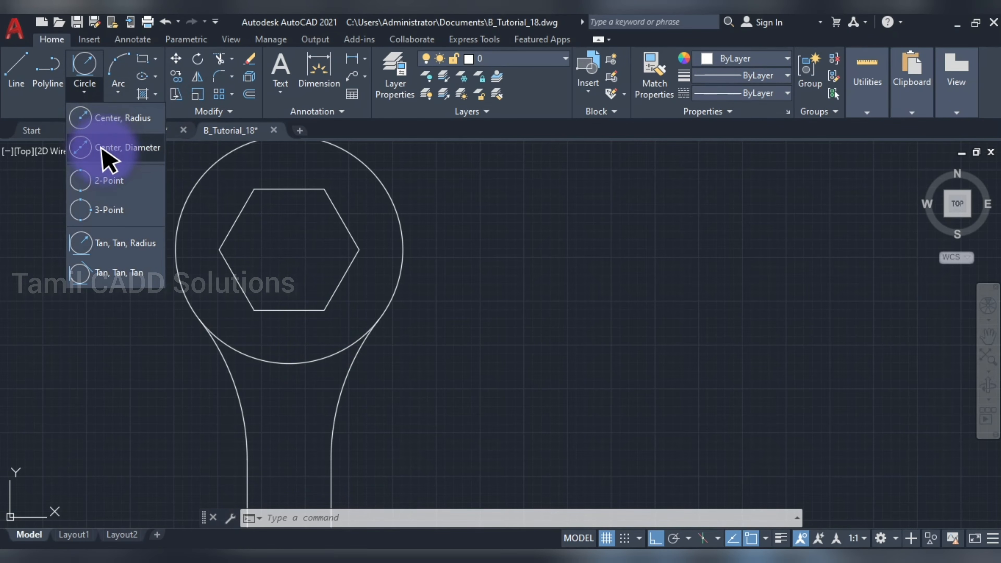
click(107, 209)
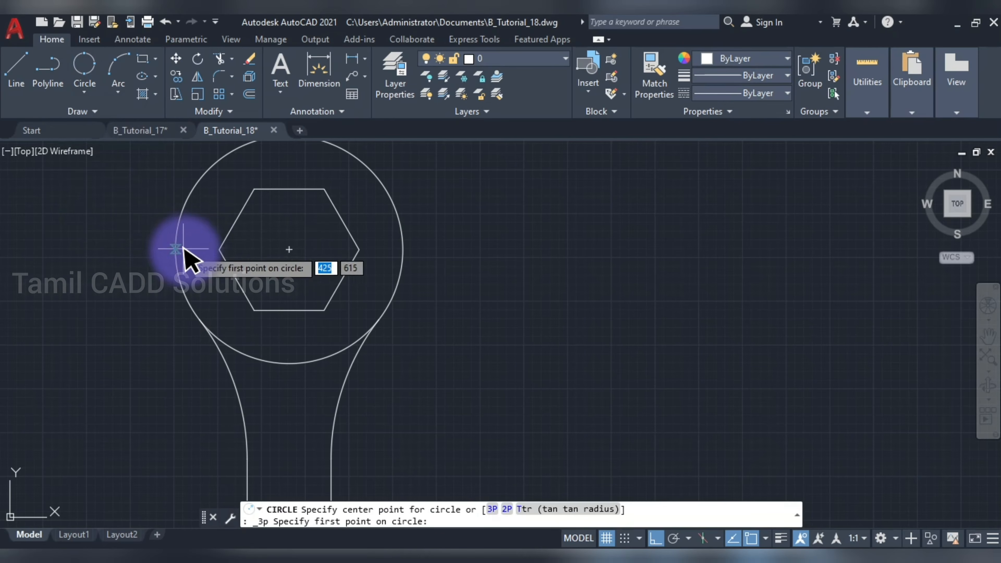
click(219, 249)
click(324, 189)
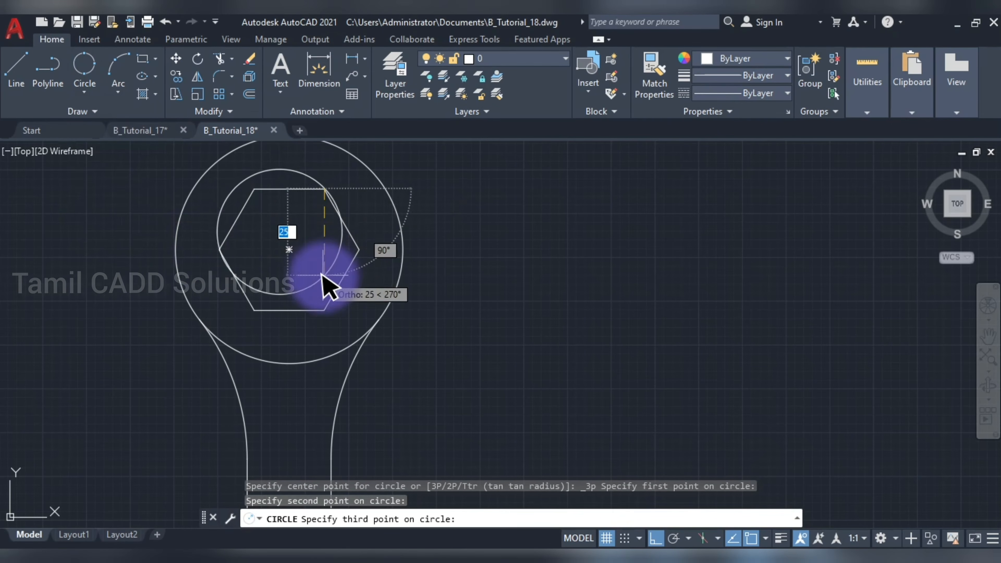
click(85, 93)
click(111, 254)
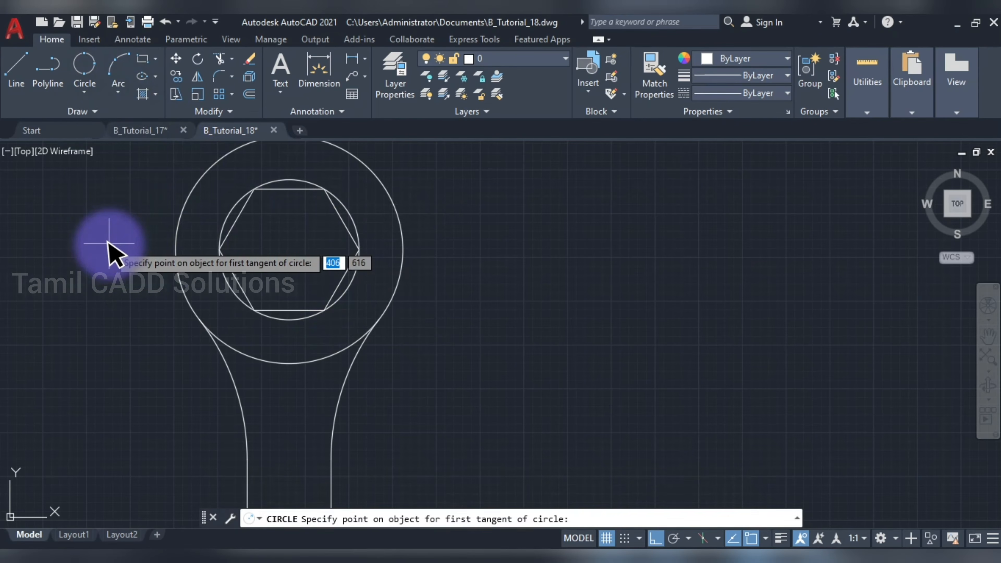
click(238, 249)
click(237, 257)
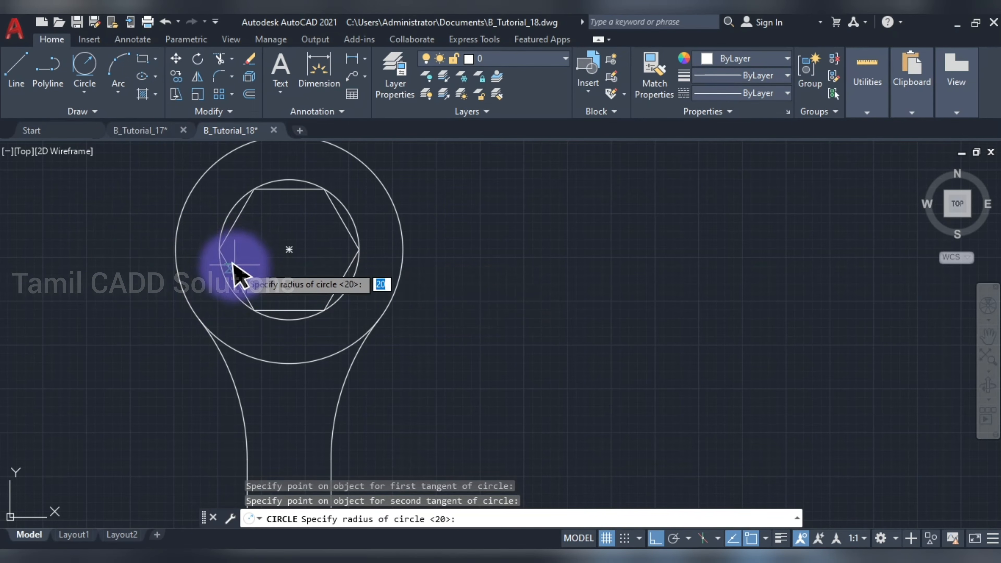
click(290, 188)
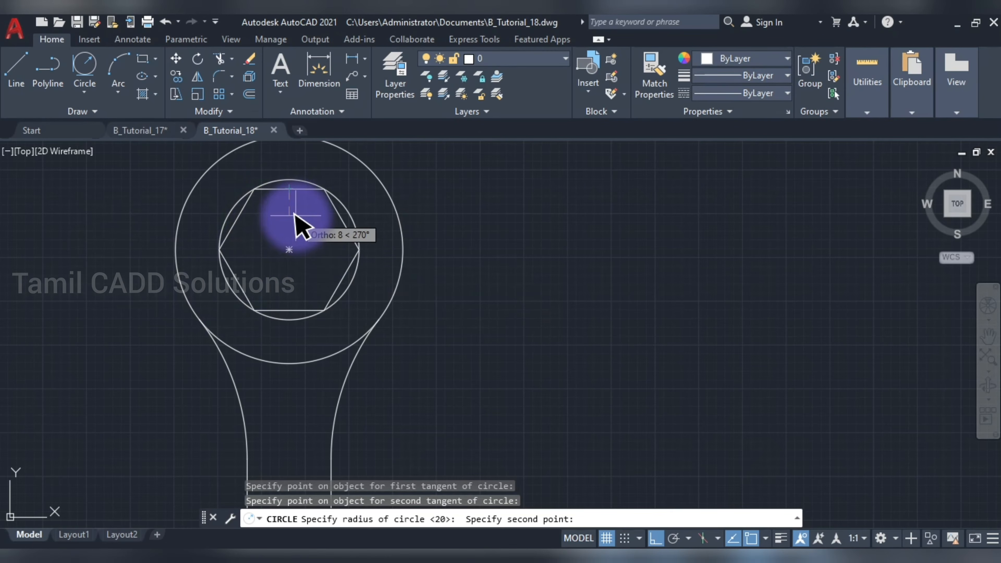
key(Escape)
Step: Draw a circle inside the hexagon tangent to its bottom, lower-left and top sides
click(87, 97)
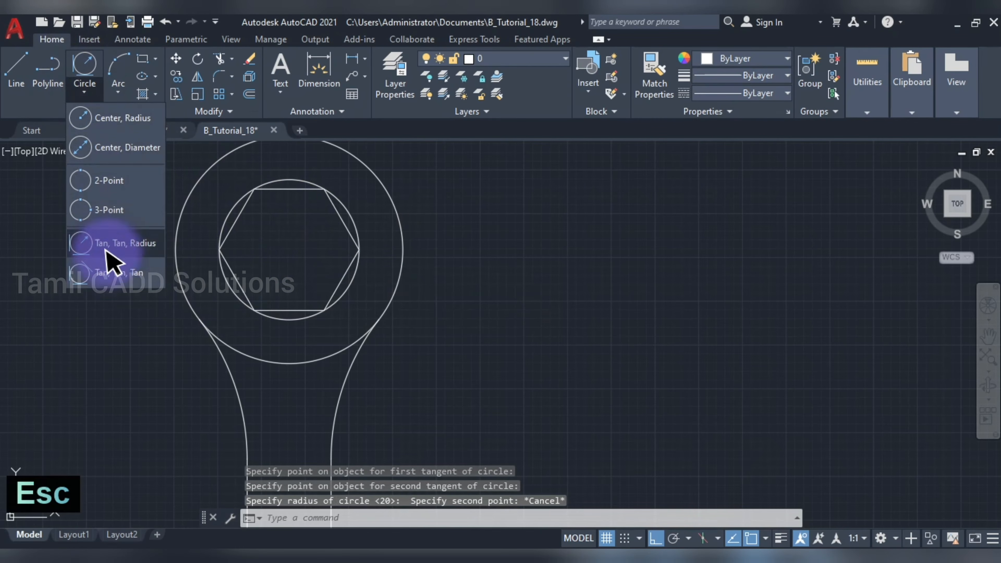
click(118, 269)
click(297, 312)
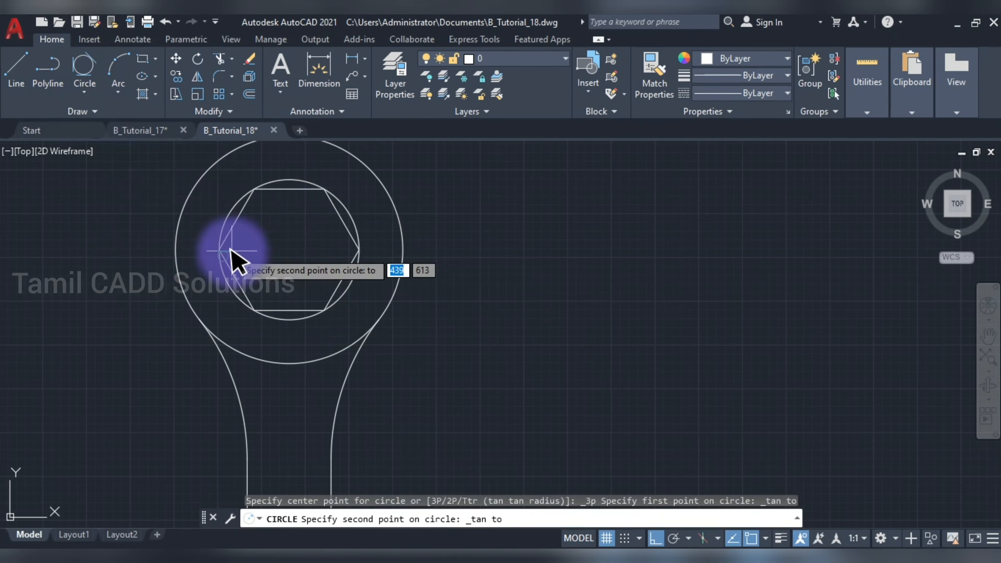
click(238, 279)
click(291, 193)
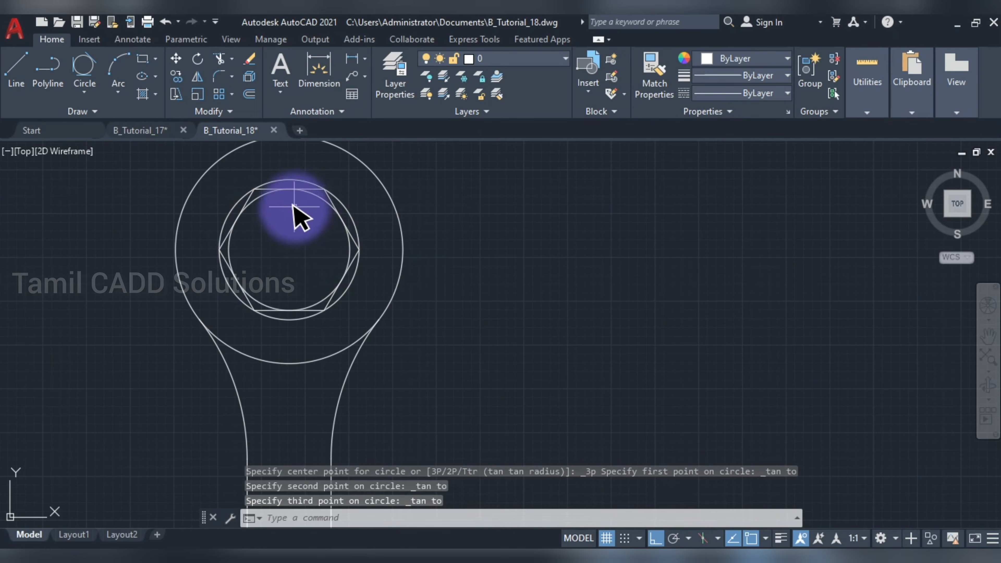
Step: Examine the properties of the circle drawn inside the hexagon
scroll(296, 209, up, 2)
click(338, 194)
key(Escape)
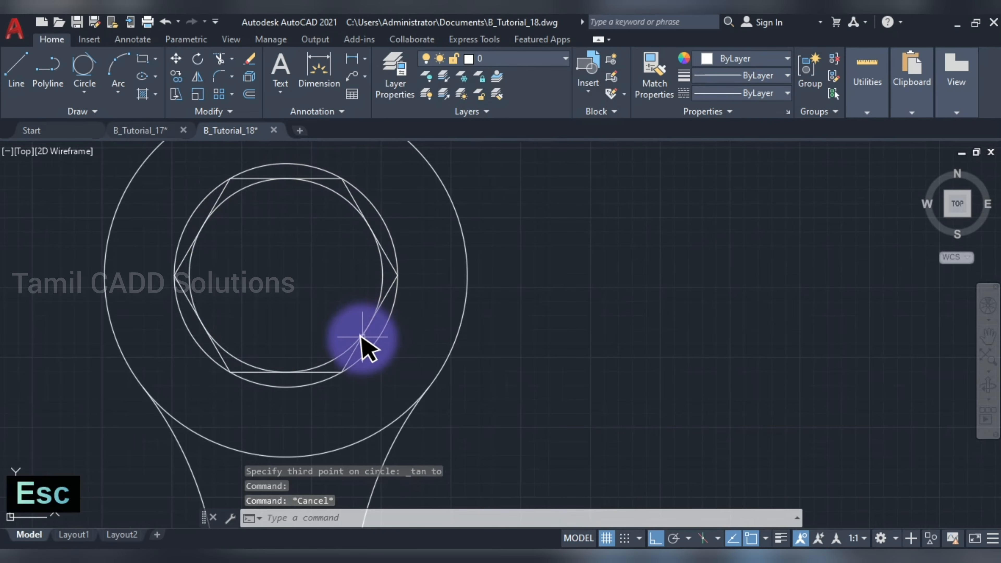
click(337, 360)
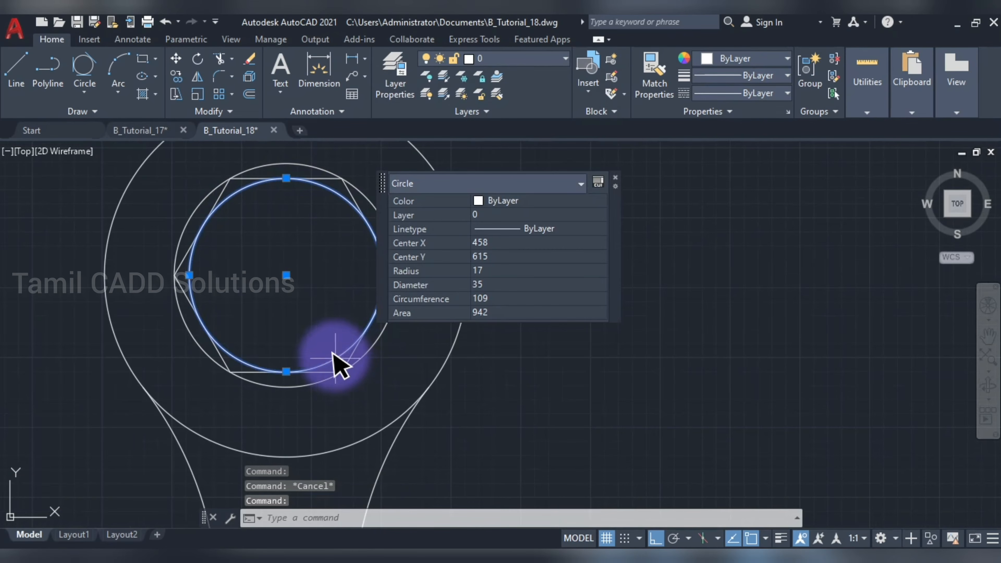
key(Escape)
click(310, 178)
key(Escape)
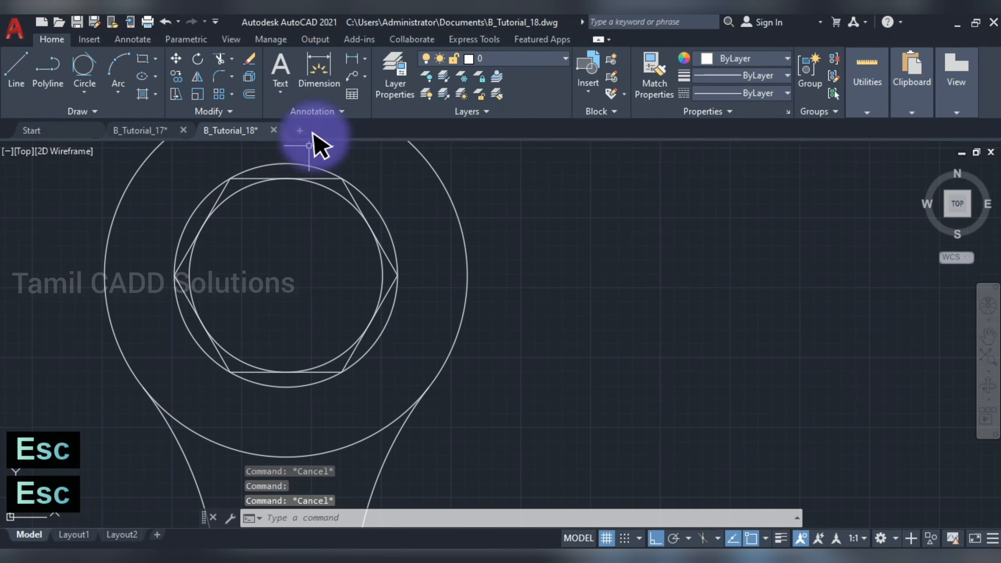
click(366, 58)
click(375, 230)
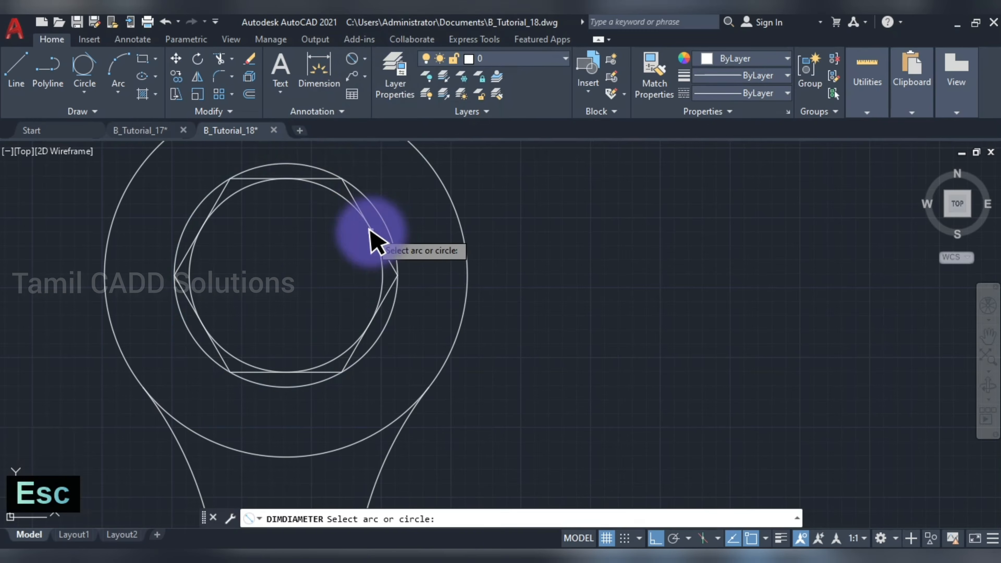
key(Escape)
Step: Add a radius dimension to the circle through the hexagon's corners, placing its text outside the spanner head
click(365, 58)
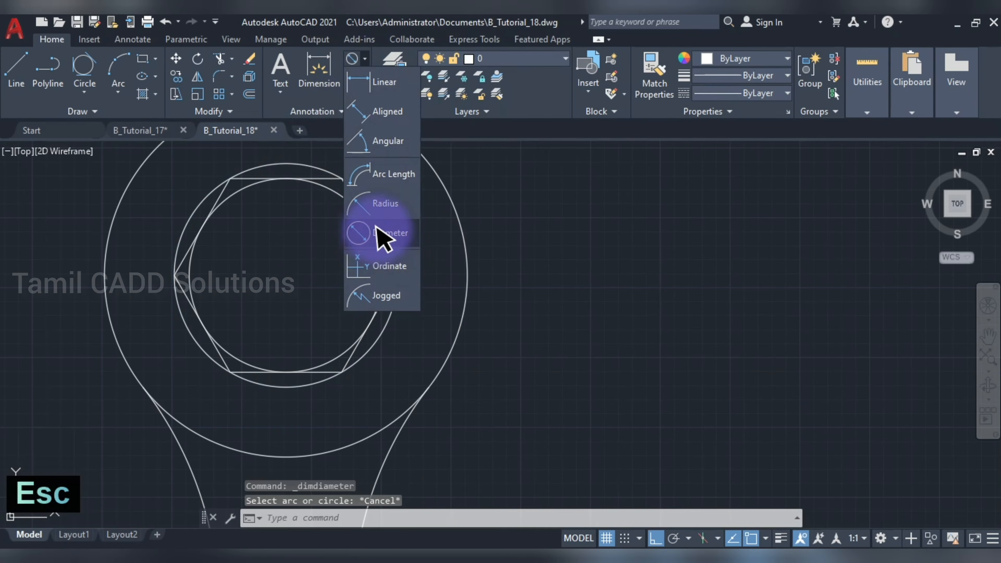
click(380, 203)
click(381, 224)
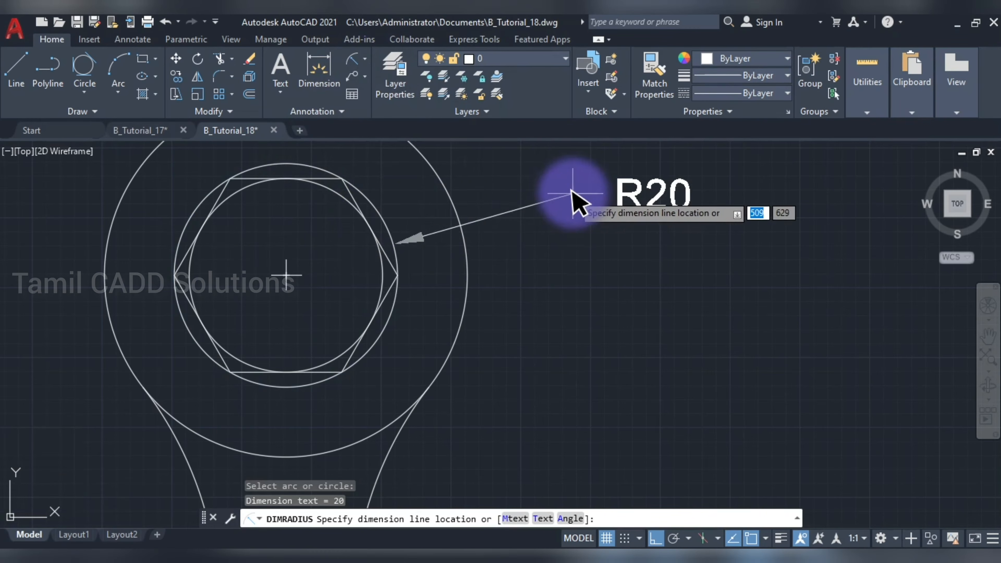
click(561, 164)
Step: Add a radius dimension to the circle inside the hexagon, placing its text above the spanner head
middle_drag(480, 224, 487, 279)
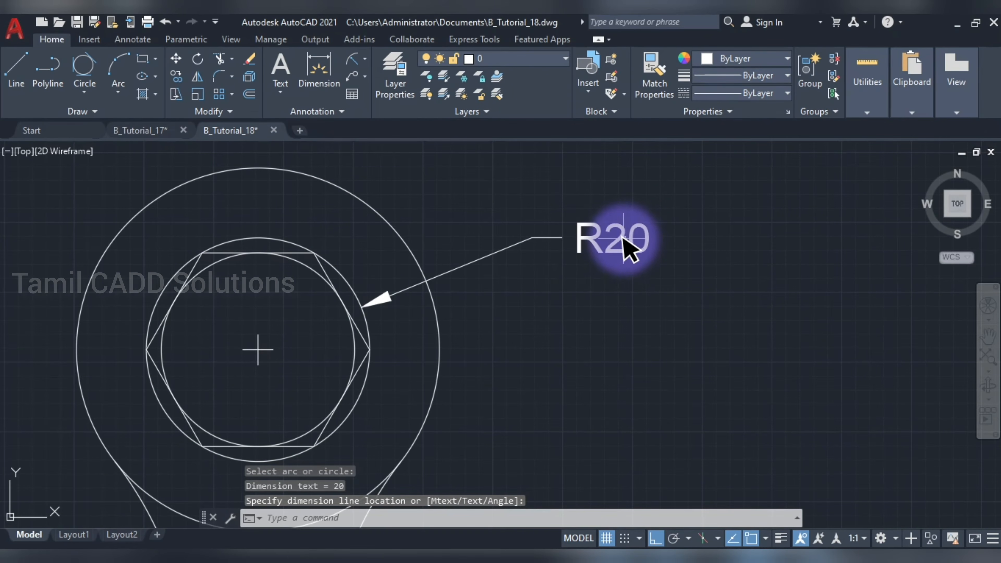
key(space)
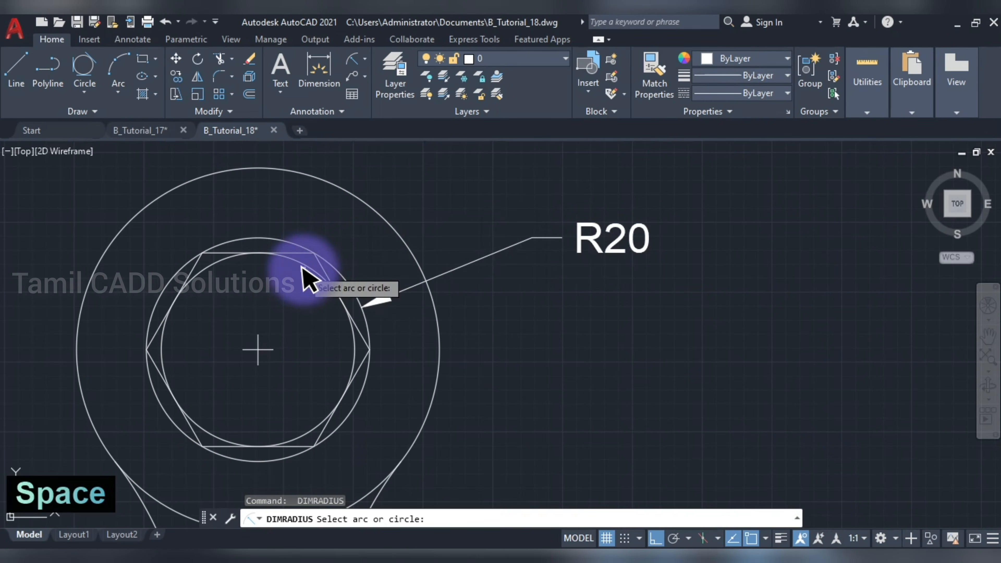
click(303, 264)
middle_drag(464, 196, 447, 266)
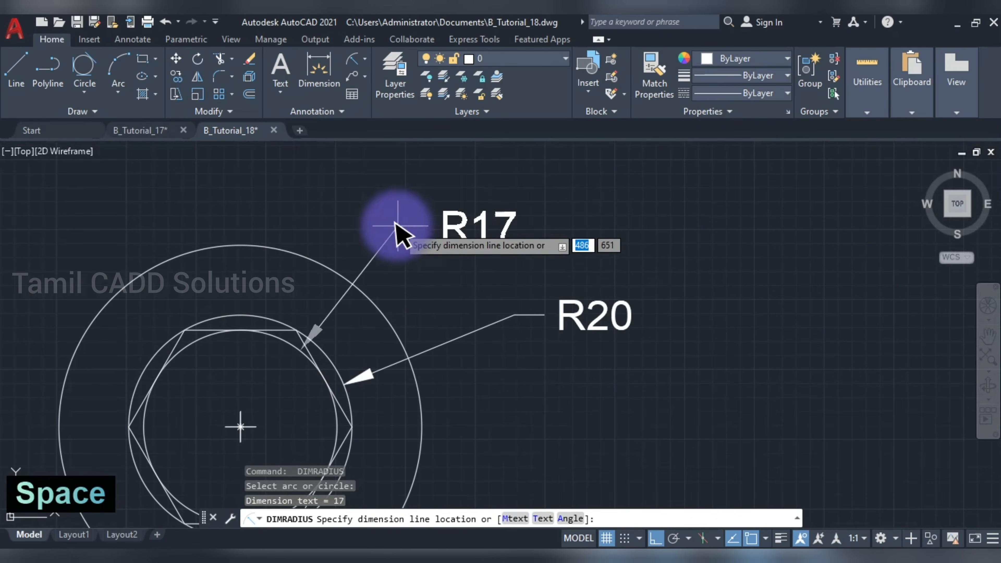
click(351, 200)
Step: Delete the circle inside the hexagon together with its radius dimension
middle_drag(388, 247, 397, 163)
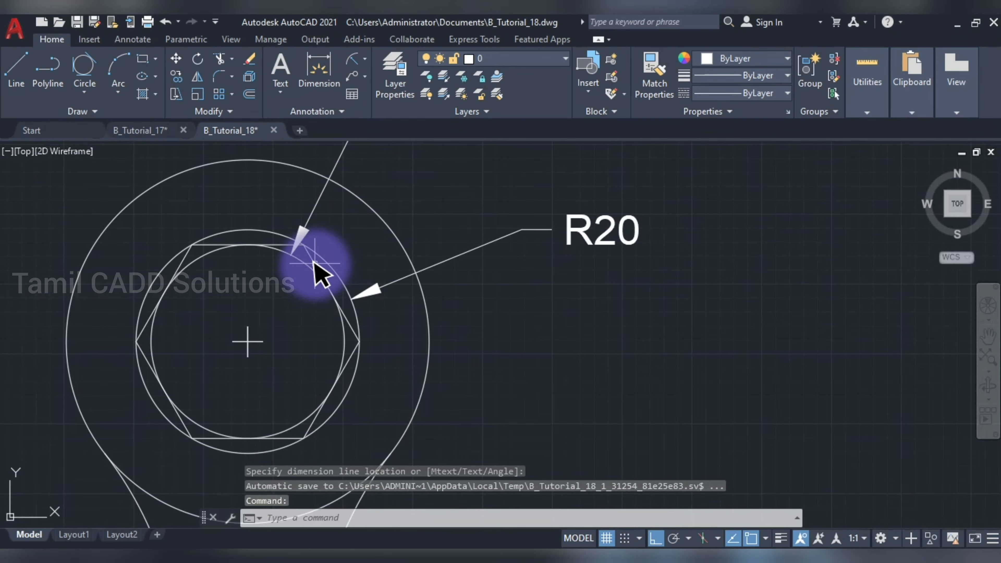
click(303, 263)
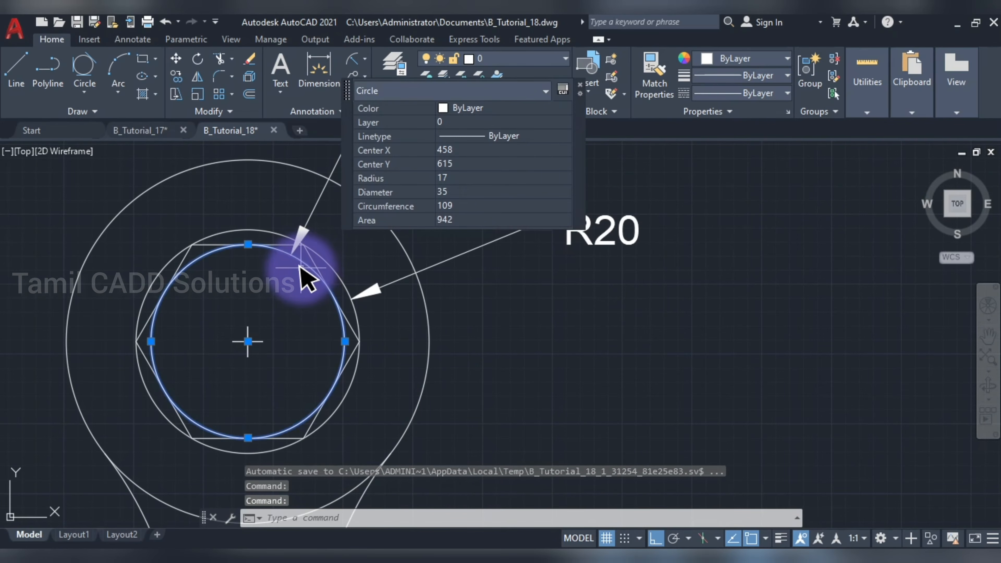
key(Delete)
mouse_move(326, 255)
middle_down()
mouse_move(335, 287)
mouse_move(397, 247)
middle_up()
click(319, 253)
key(Delete)
Step: Rotate the hexagon 90° about its center so that one corner points straight up
scroll(322, 268, down, 2)
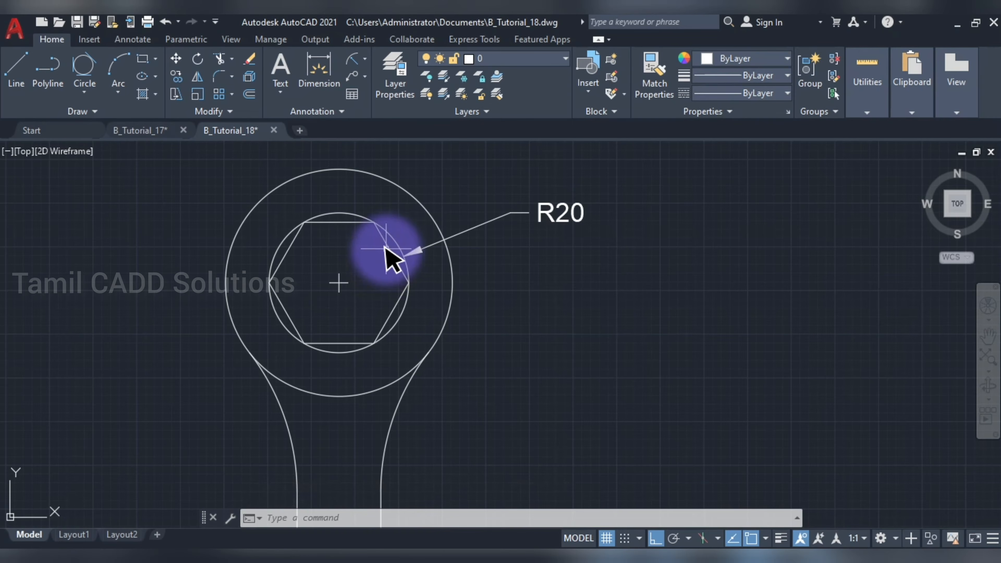
click(349, 224)
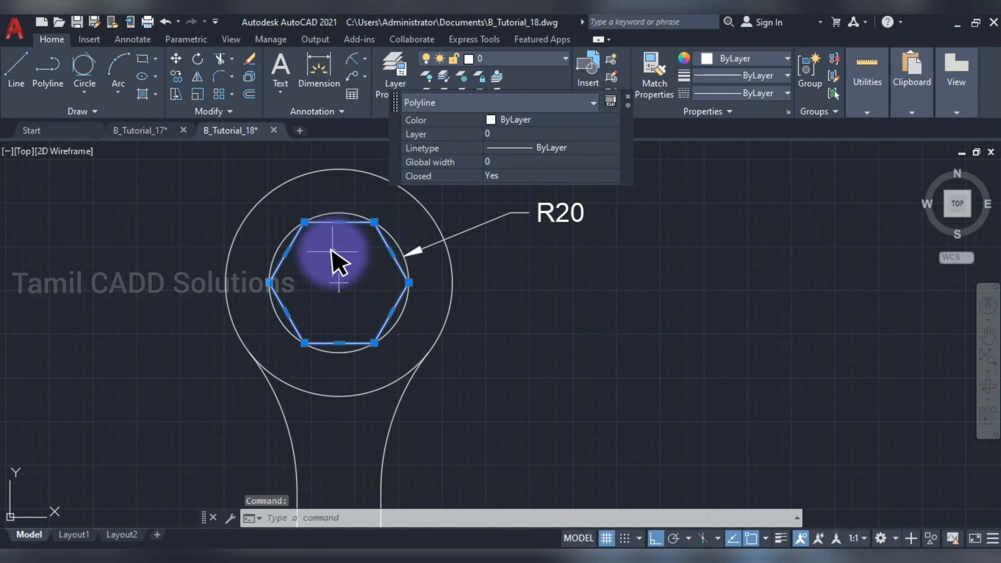
text(ro)
key(space)
click(339, 283)
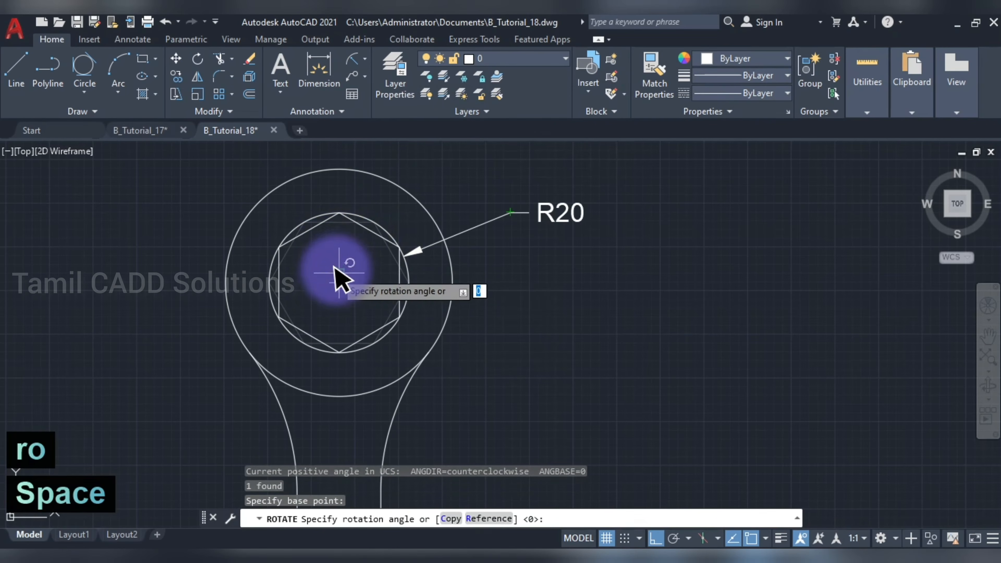
middle_drag(335, 161, 335, 286)
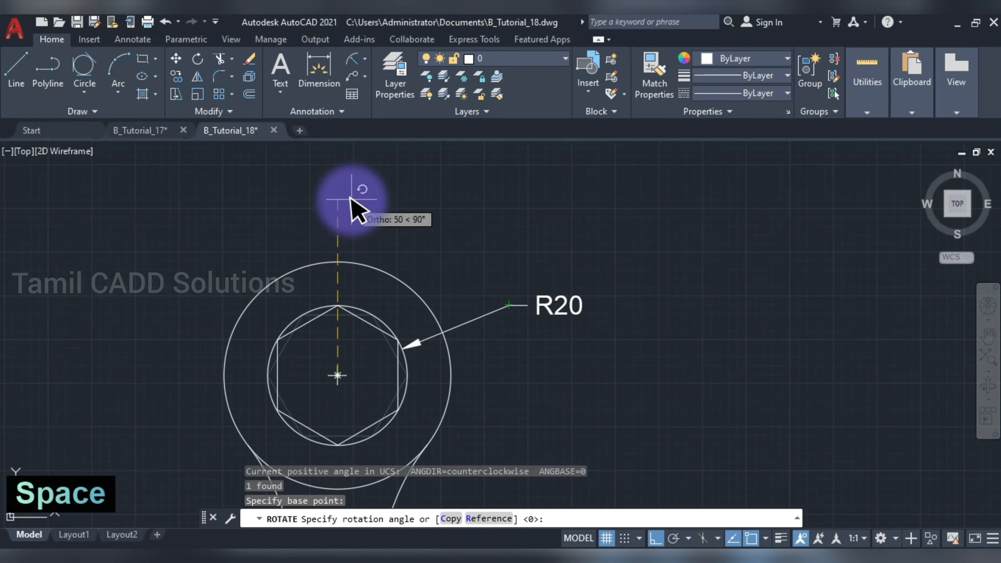
click(351, 184)
Step: Delete the circle through the hexagon's corners and its radius dimension
click(381, 320)
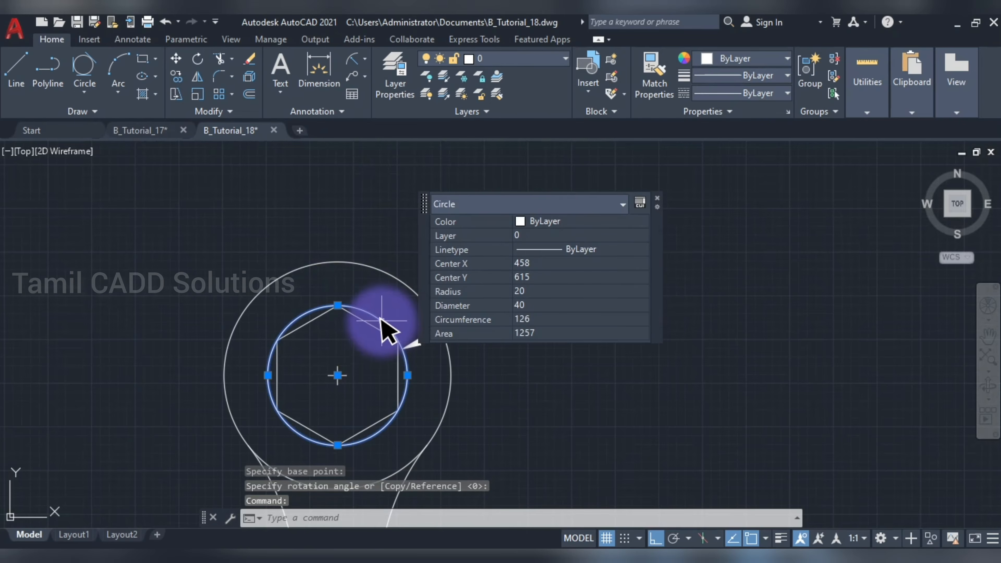
key(Delete)
click(425, 340)
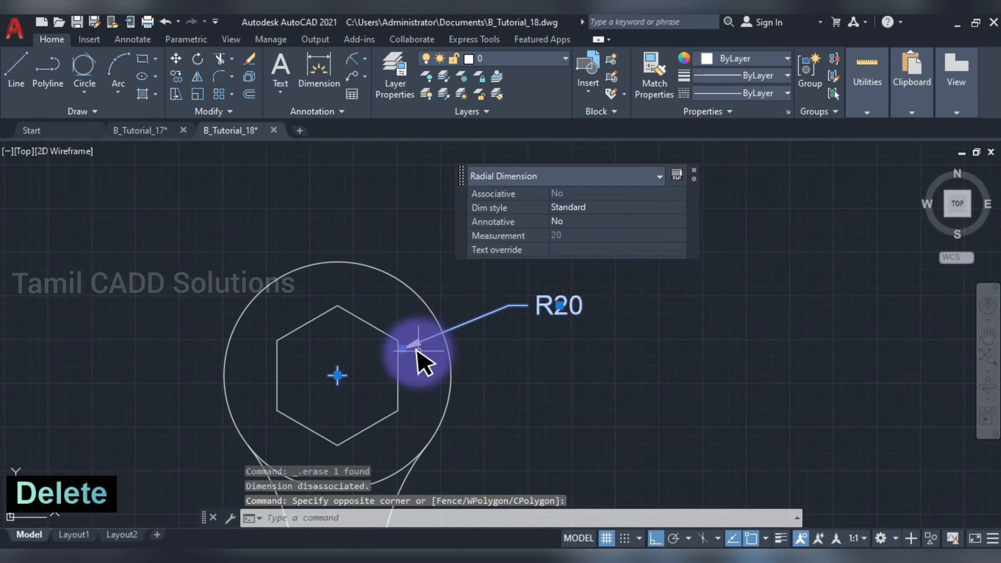
key(Delete)
Step: Dimension the length of the hexagon's right vertical side, placing the dimension outside the spanner head
middle_drag(421, 358, 394, 308)
click(320, 68)
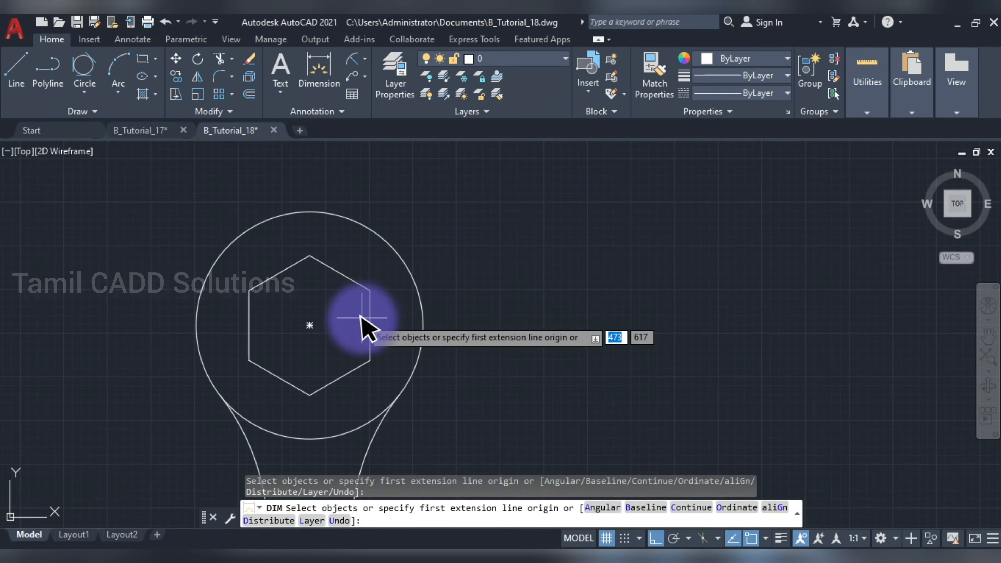
click(371, 290)
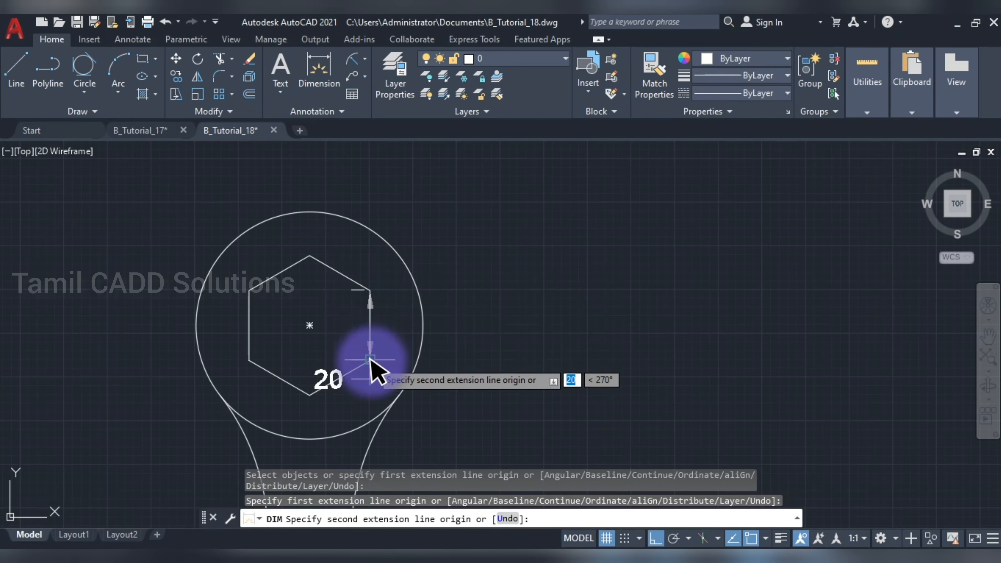
click(371, 360)
click(509, 338)
key(Escape)
Step: Draw a six-sided polygon at the spanner head's center, circumscribed about a circle with radius 20
scroll(446, 268, down, 3)
middle_drag(524, 296, 456, 312)
middle_drag(543, 264, 481, 260)
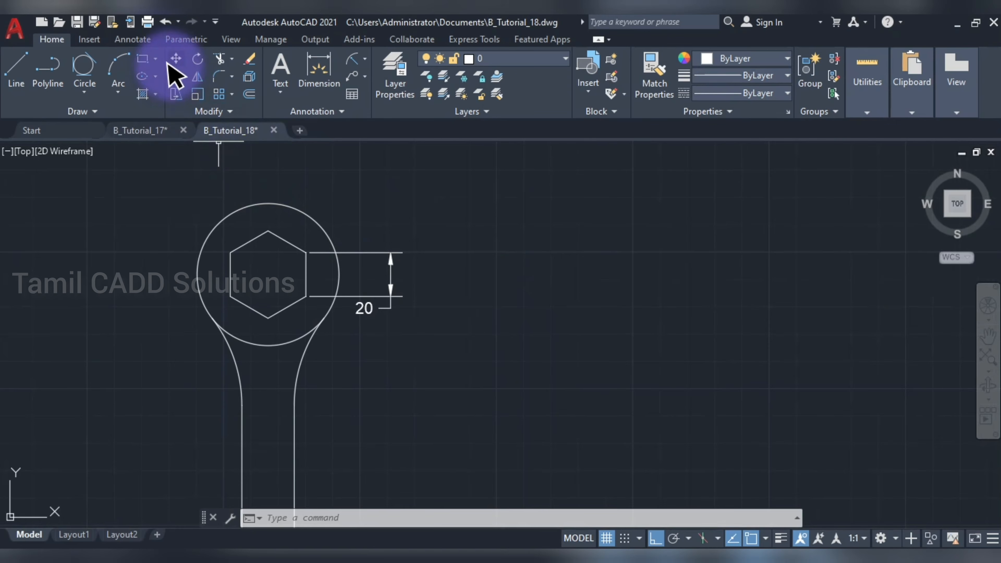
click(156, 59)
click(175, 111)
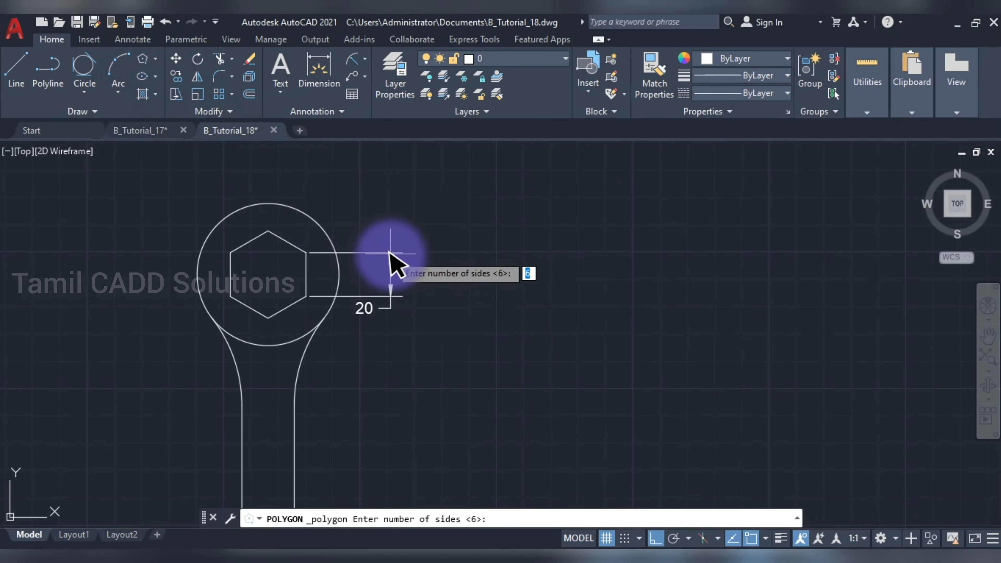
key(Return)
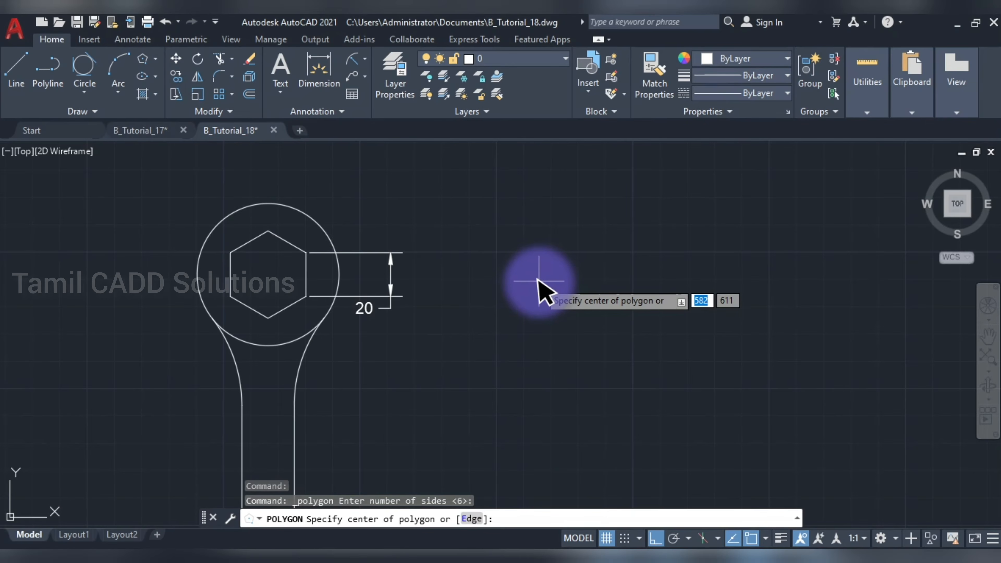
click(272, 273)
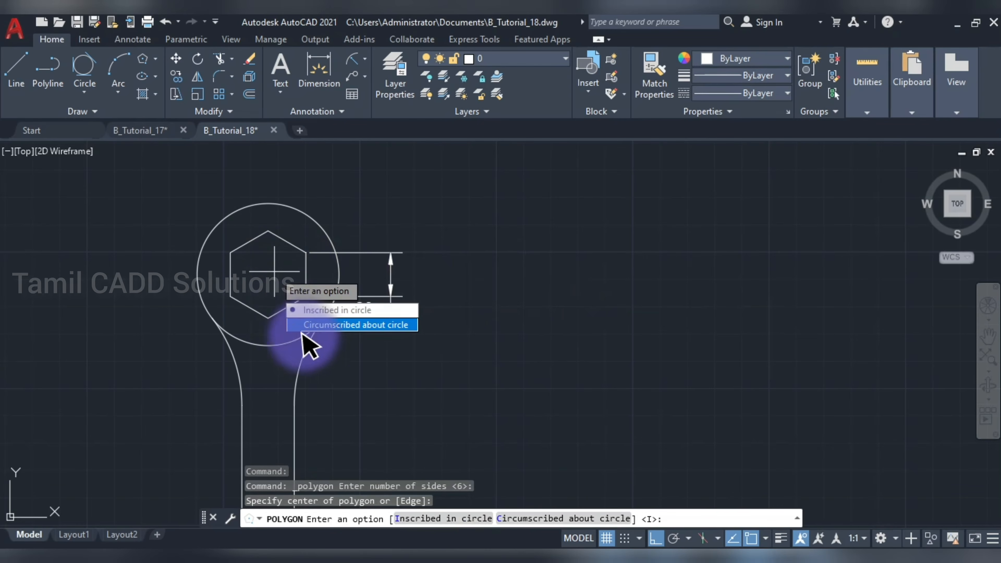
click(333, 326)
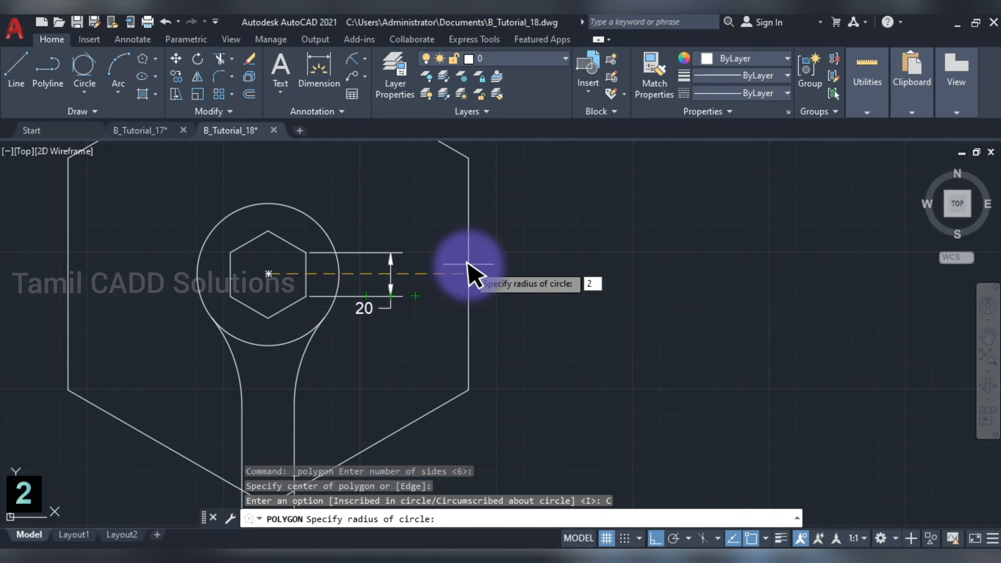
text(20)
key(Return)
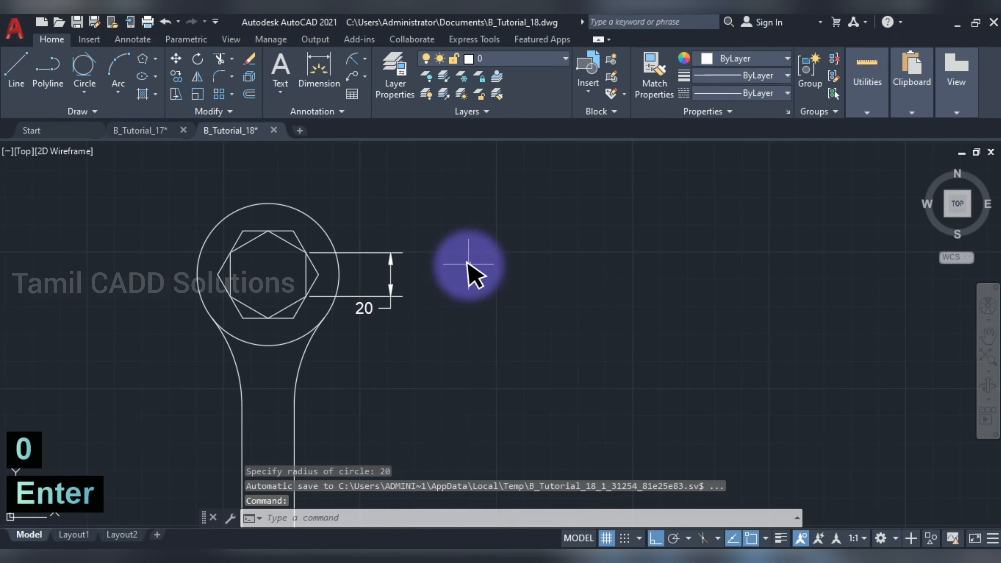
Step: Move the circumscribed hexagon by its center horizontally into the empty space to the right of the spanner
click(296, 232)
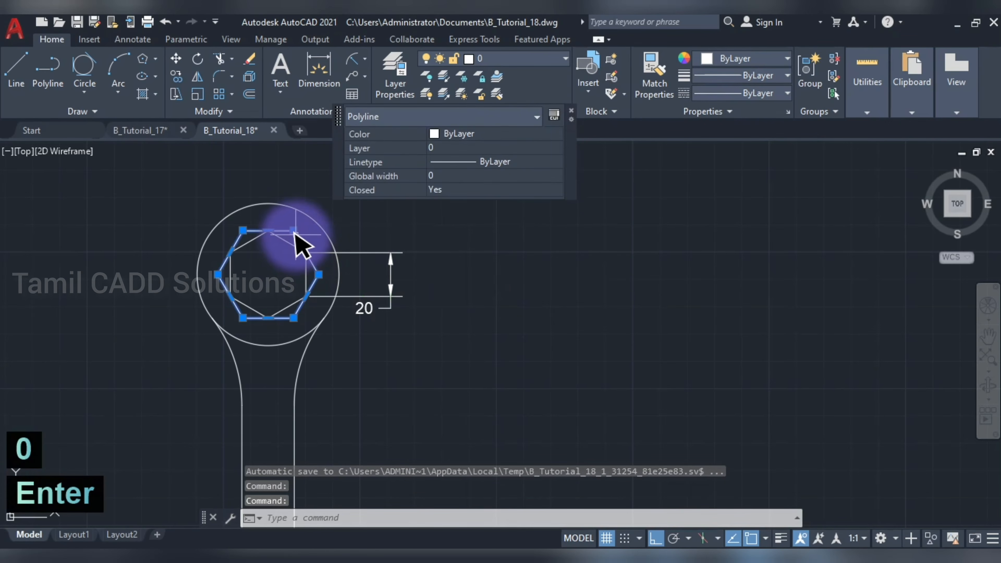
click(294, 232)
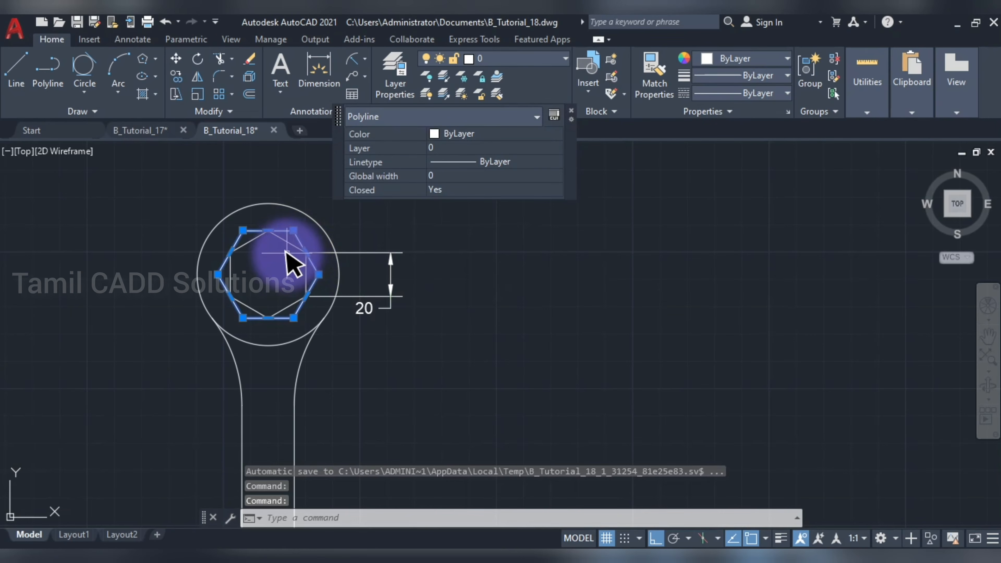
text(m)
key(space)
click(270, 274)
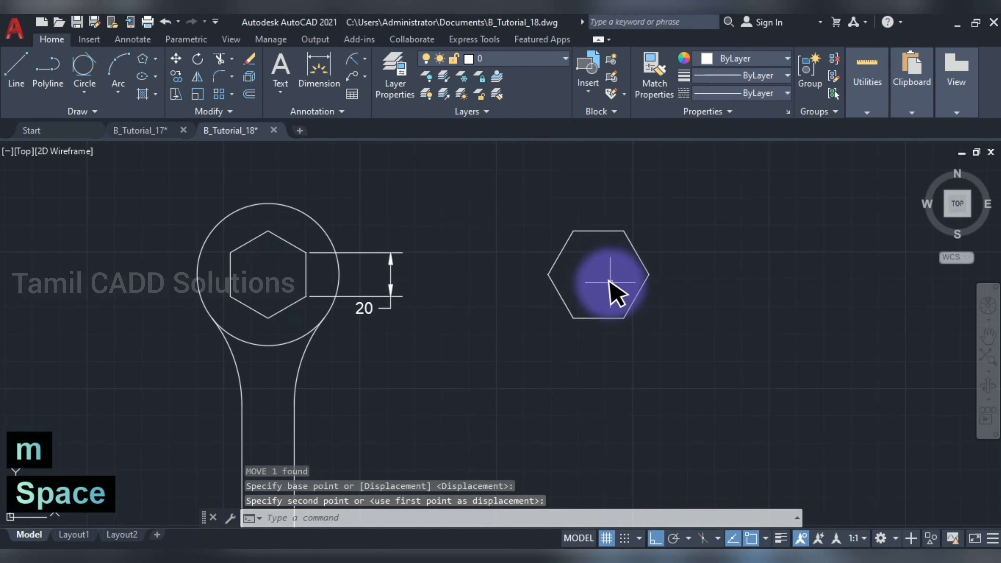
Step: Draw a circle inside the separate hexagon, tangent to its bottom, upper-left and top sides
middle_drag(652, 298, 493, 298)
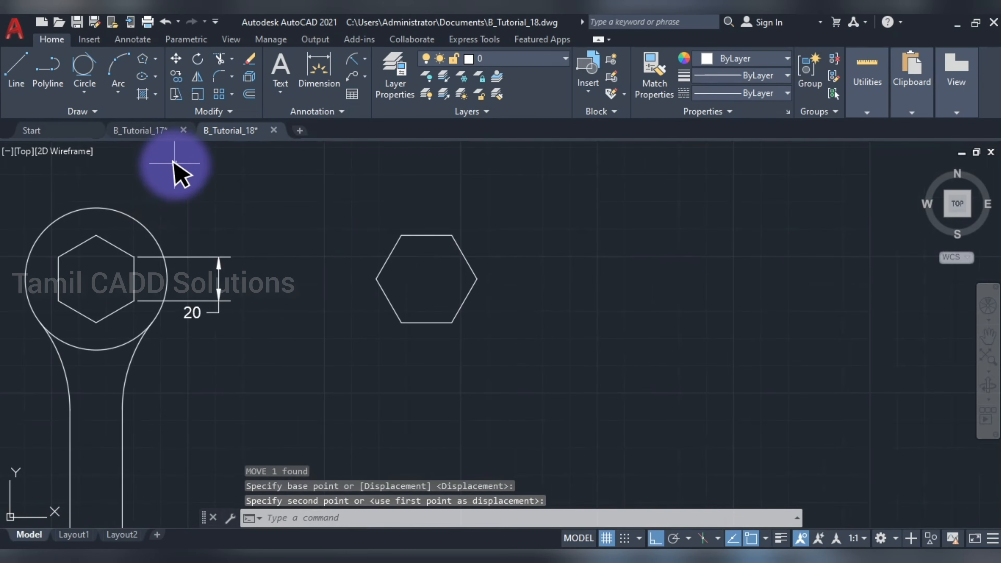
click(88, 75)
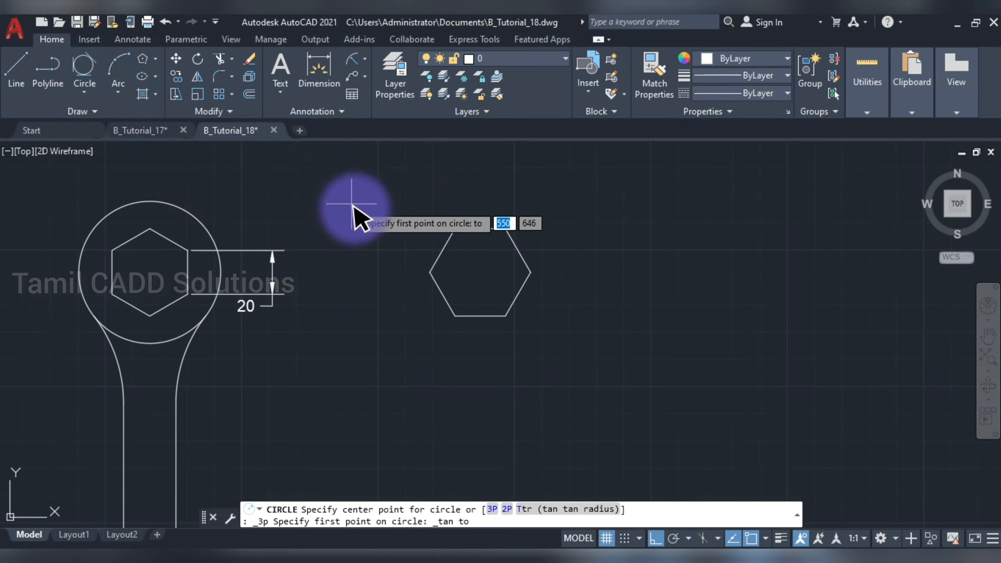
click(475, 316)
click(439, 260)
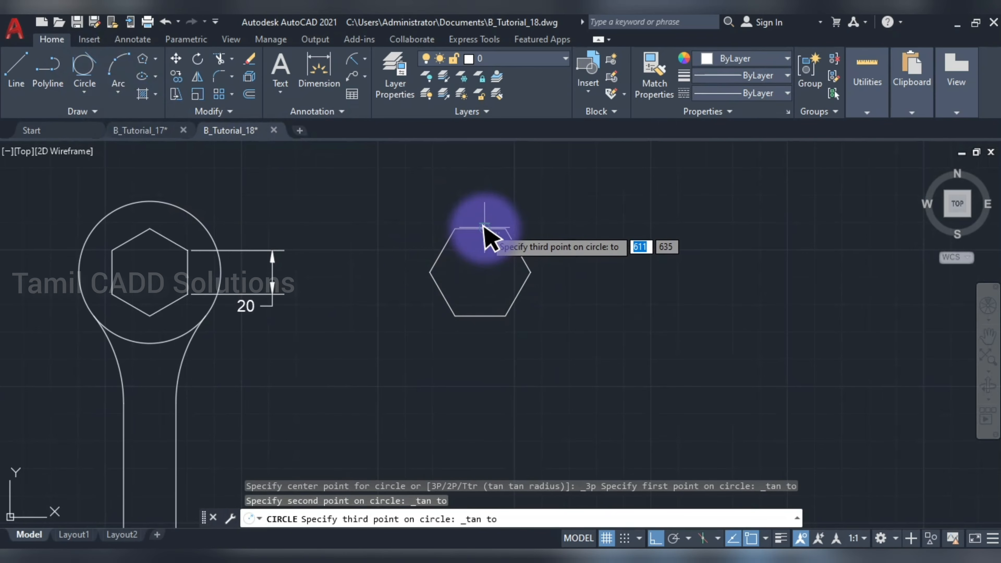
click(484, 228)
middle_drag(550, 257, 503, 264)
key(Escape)
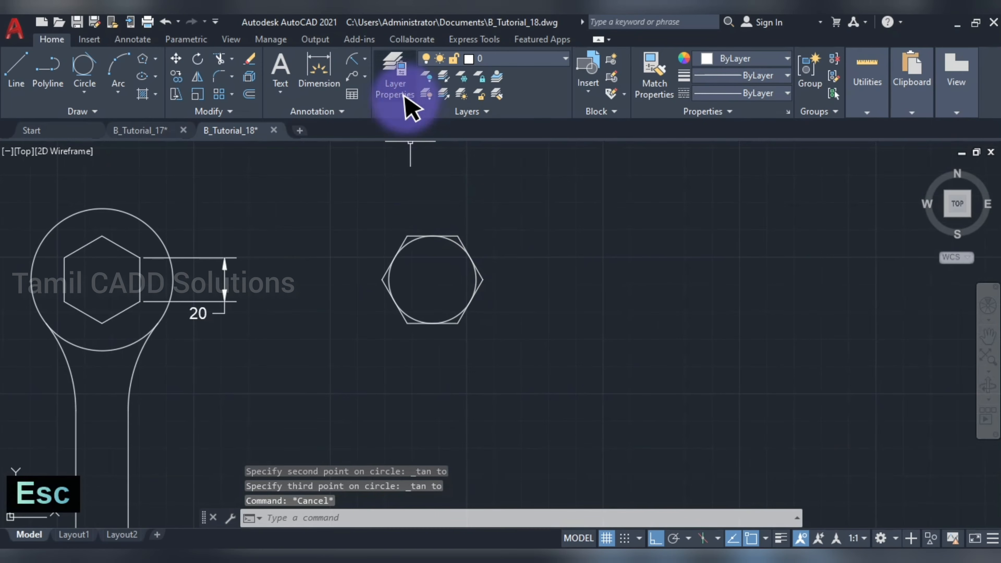
Step: Add a radius dimension to the circle inside the separate hexagon, placing its text above and to the right
click(357, 58)
click(457, 244)
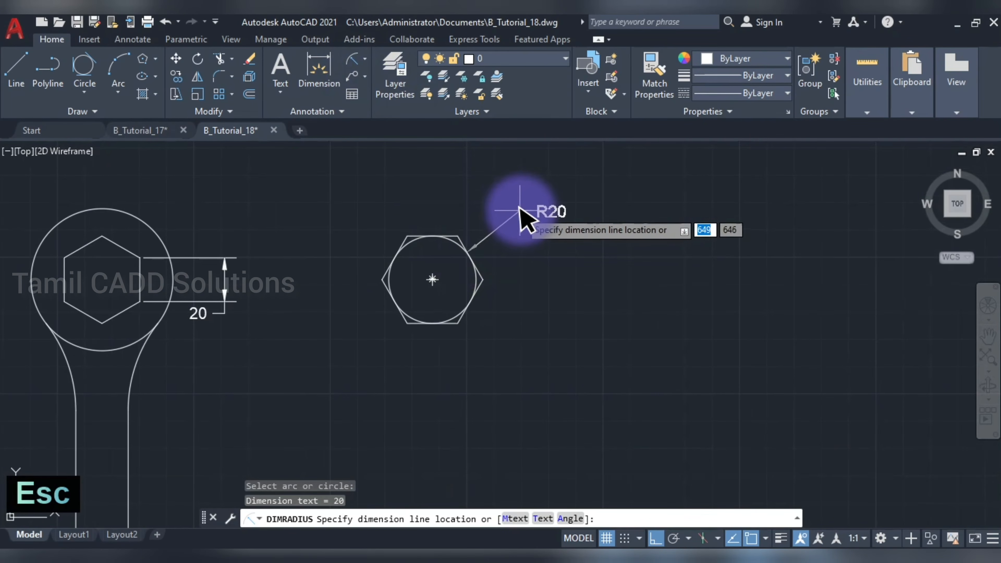
click(482, 195)
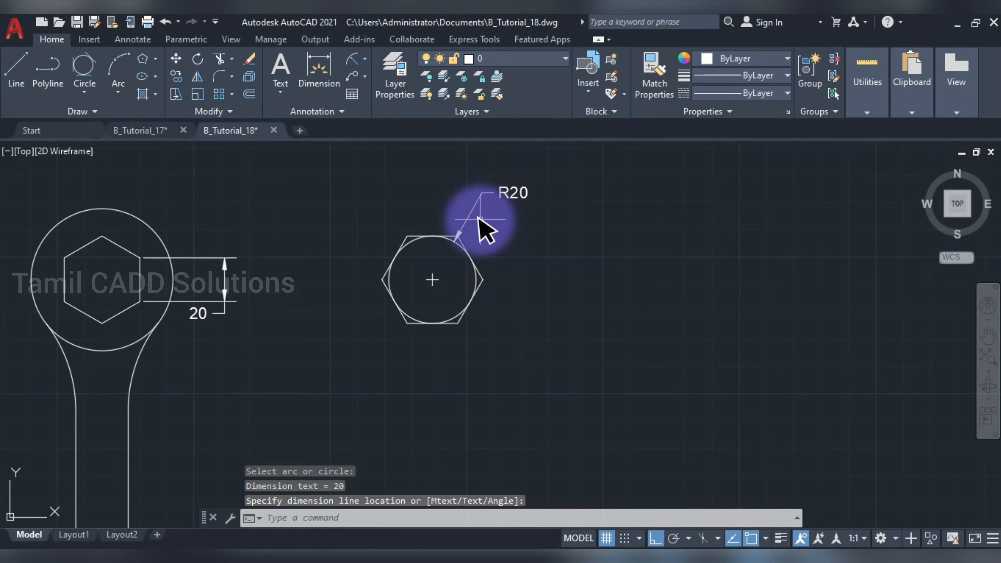
Step: Dimension the length of the separate hexagon's bottom side, placing the dimension below it
scroll(479, 216, up, 2)
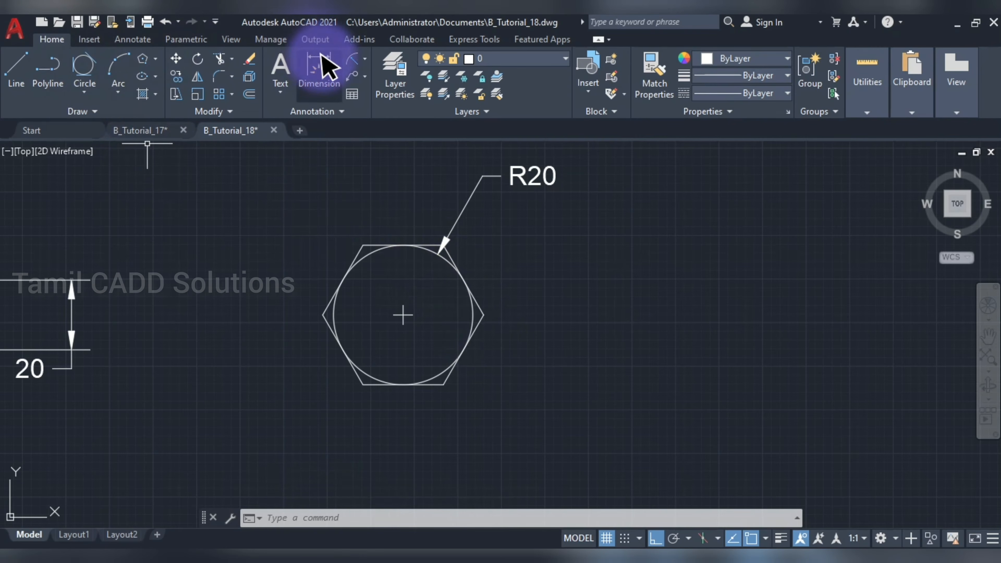
click(331, 79)
key(Return)
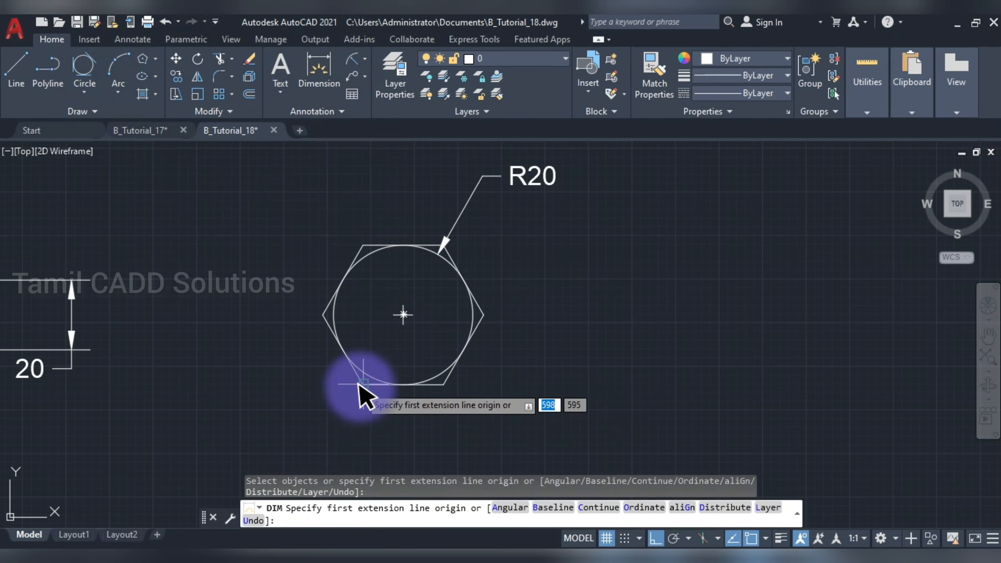
click(362, 384)
click(444, 384)
click(430, 427)
middle_drag(544, 369, 550, 232)
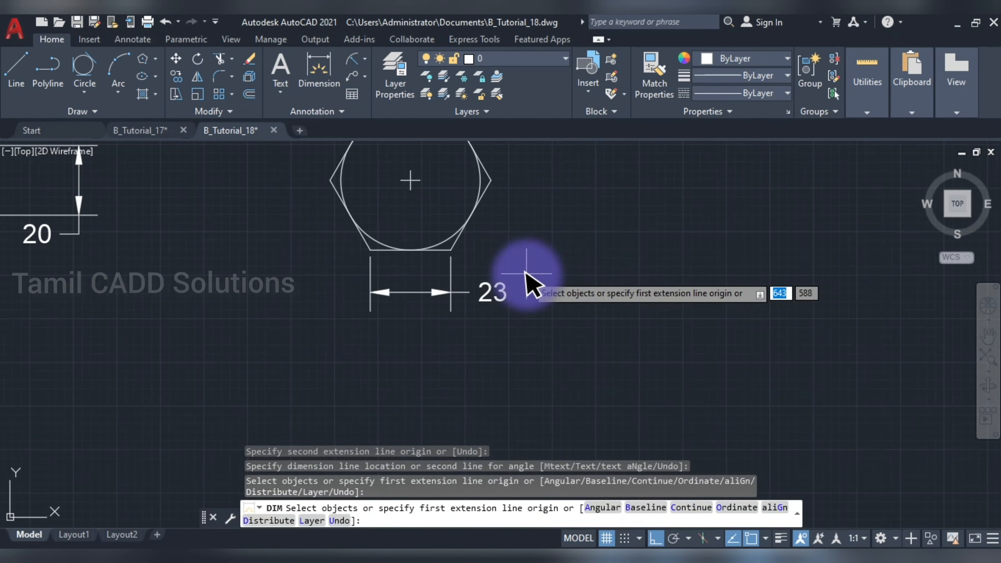
key(Escape)
scroll(495, 292, down, 2)
middle_drag(494, 294, 545, 361)
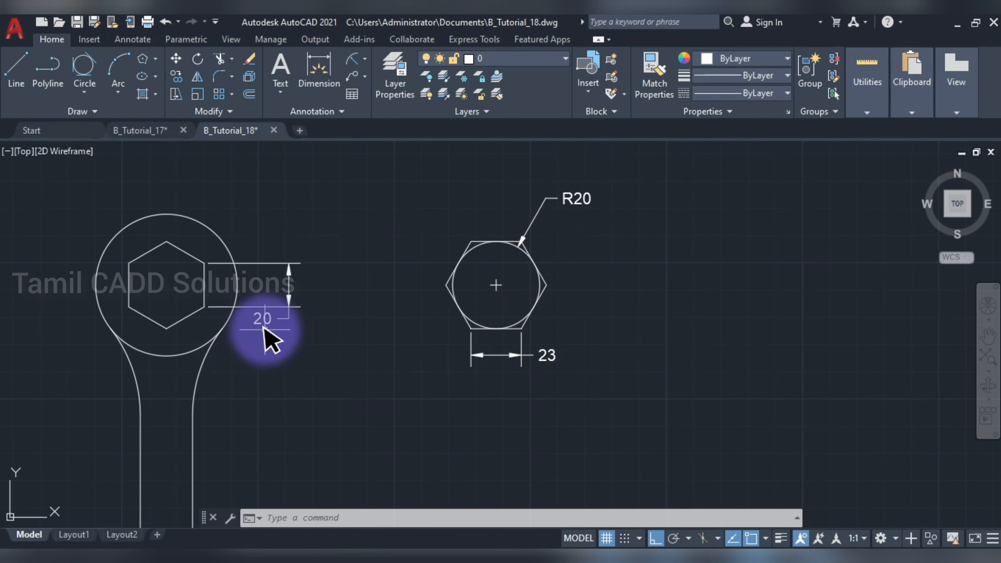
mouse_move(269, 330)
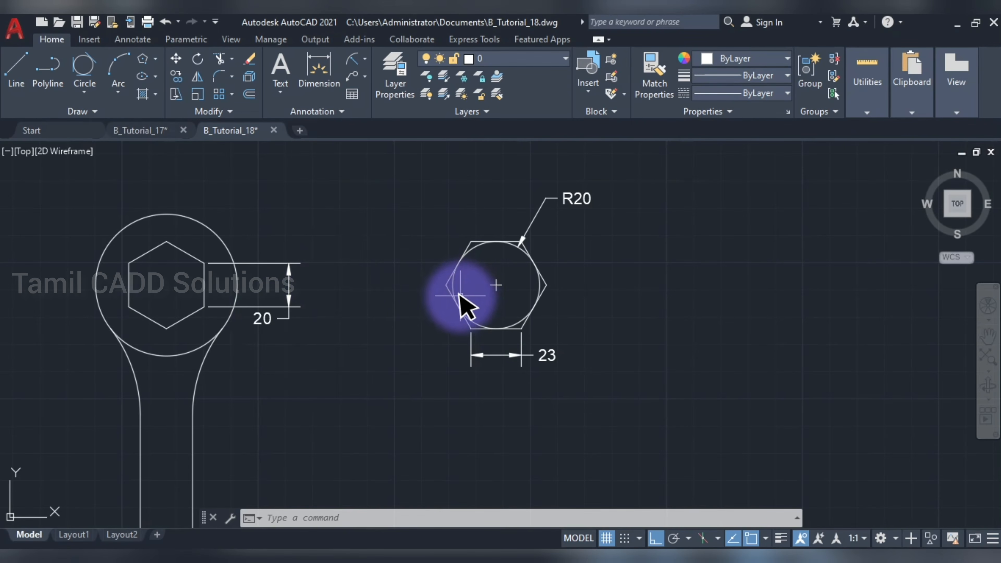
Step: Delete the separate hexagon together with its inner circle and both dimensions
click(438, 177)
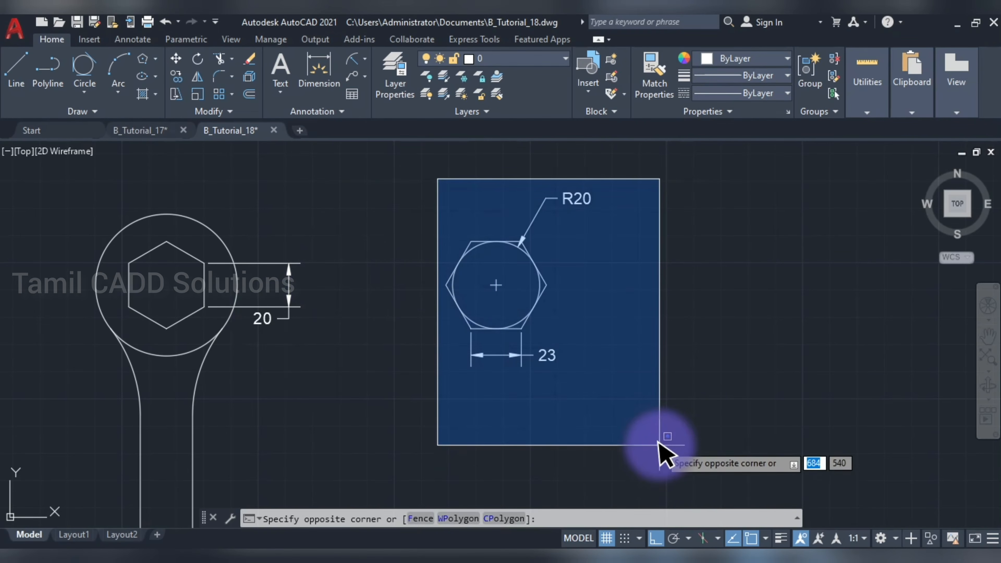
click(659, 445)
key(Delete)
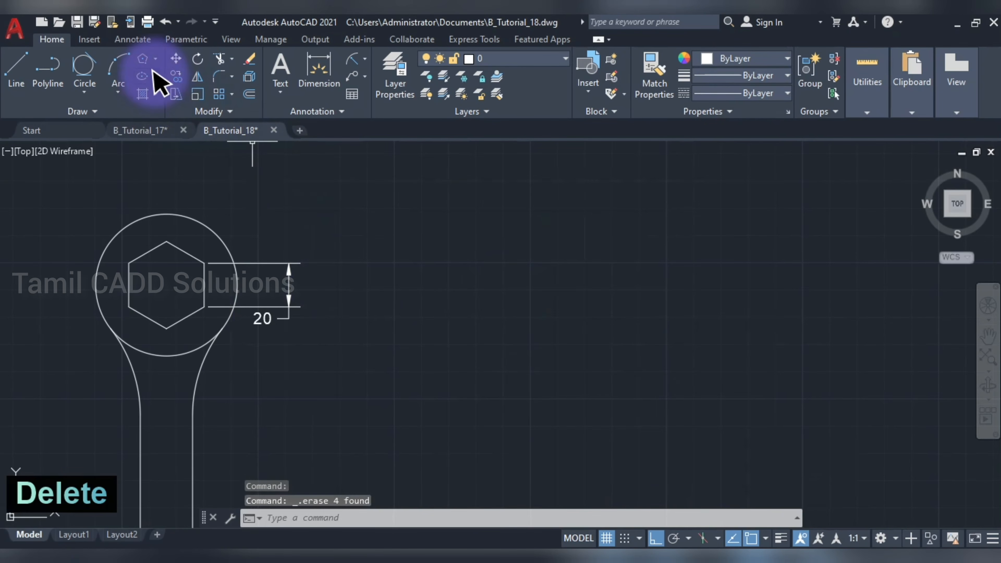
Step: Draw a 500-sided polygon, inscribed in a circle, in the empty space to the right of the spanner
click(155, 60)
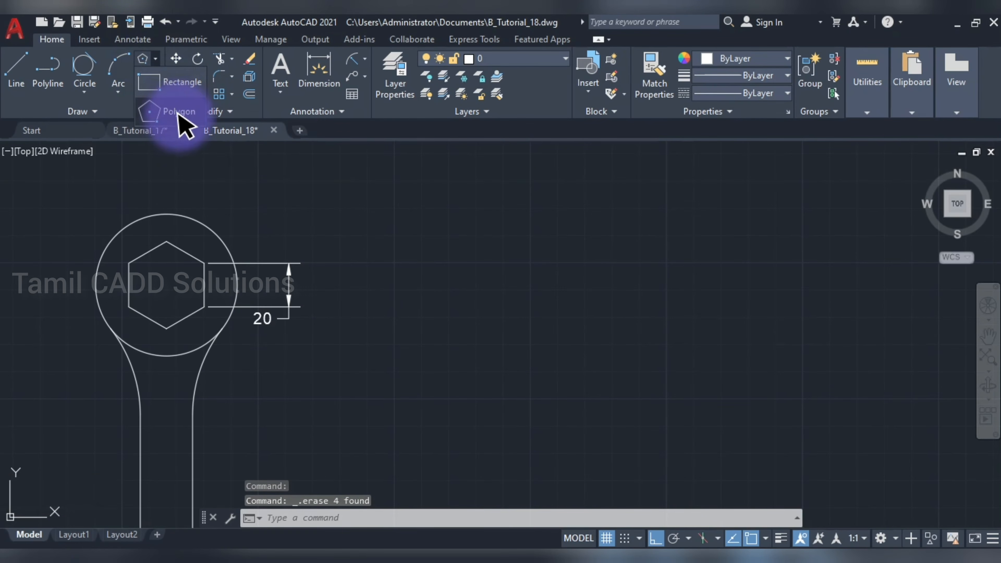
click(179, 112)
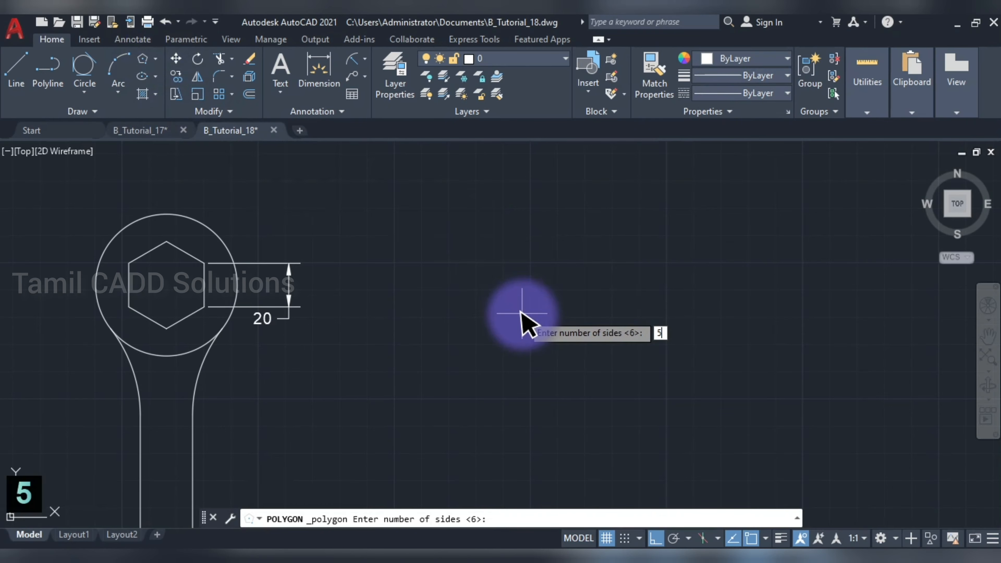
key(Return)
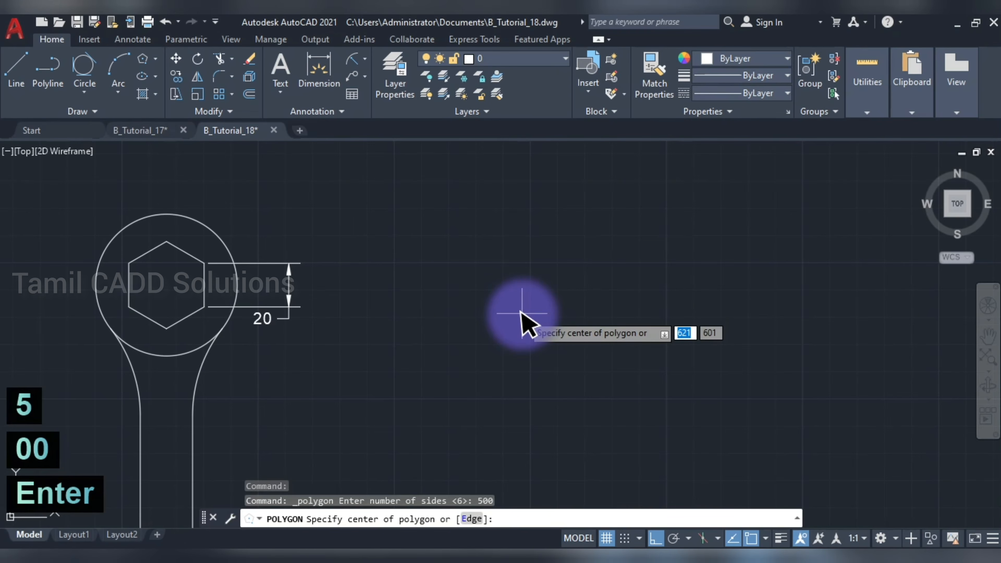
click(568, 268)
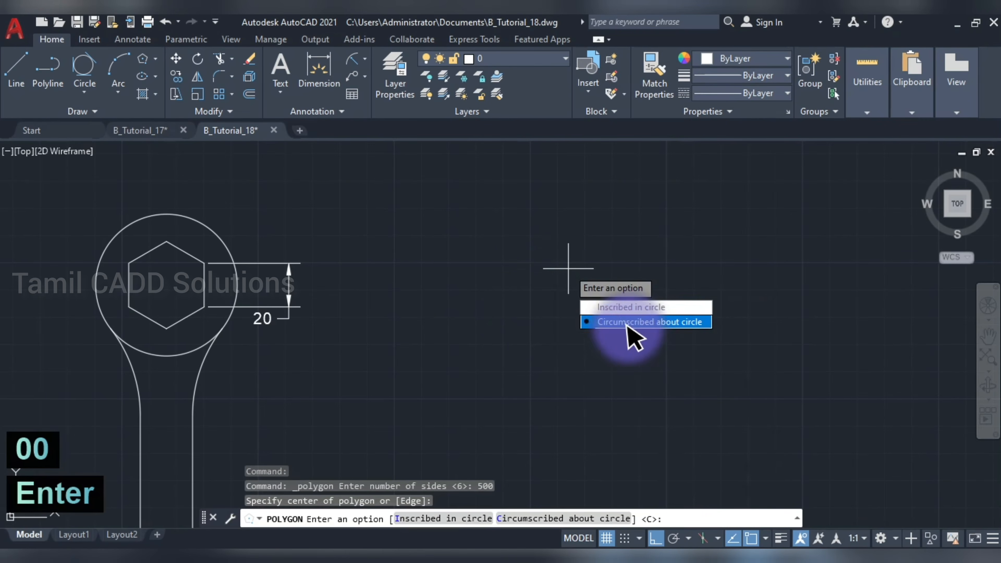
click(607, 307)
scroll(666, 318, down, 2)
click(750, 338)
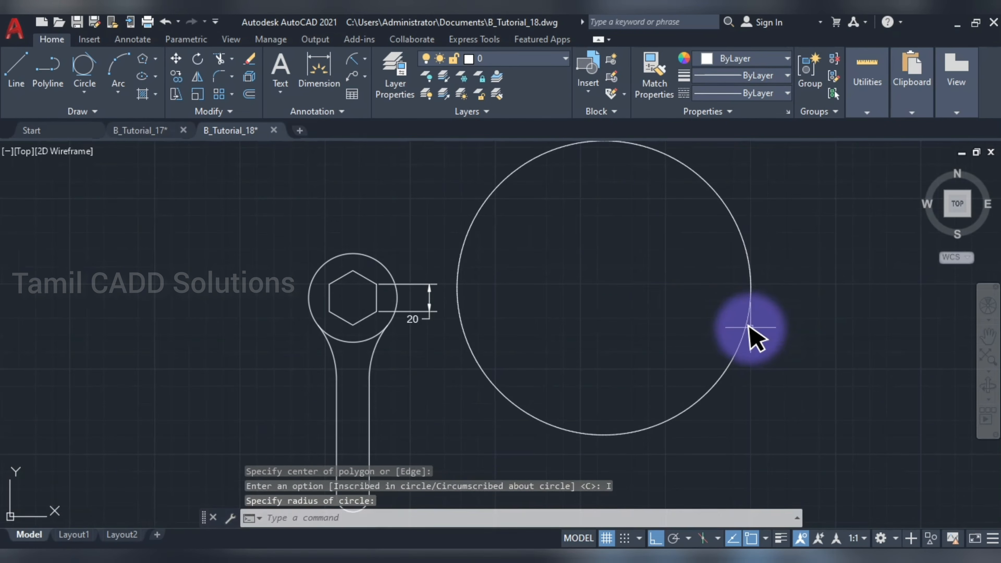
Step: Inspect the short edge segments of the 500-sided polygon up close and delete the polygon
click(463, 320)
click(469, 322)
click(470, 318)
click(458, 354)
scroll(468, 323, up, 8)
scroll(456, 305, up, 3)
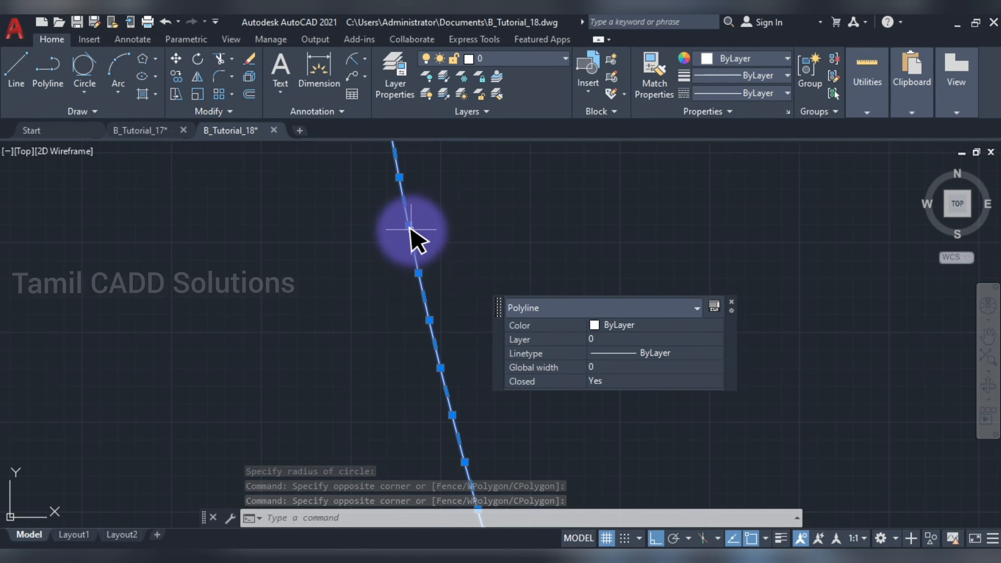
scroll(406, 296, down, 15)
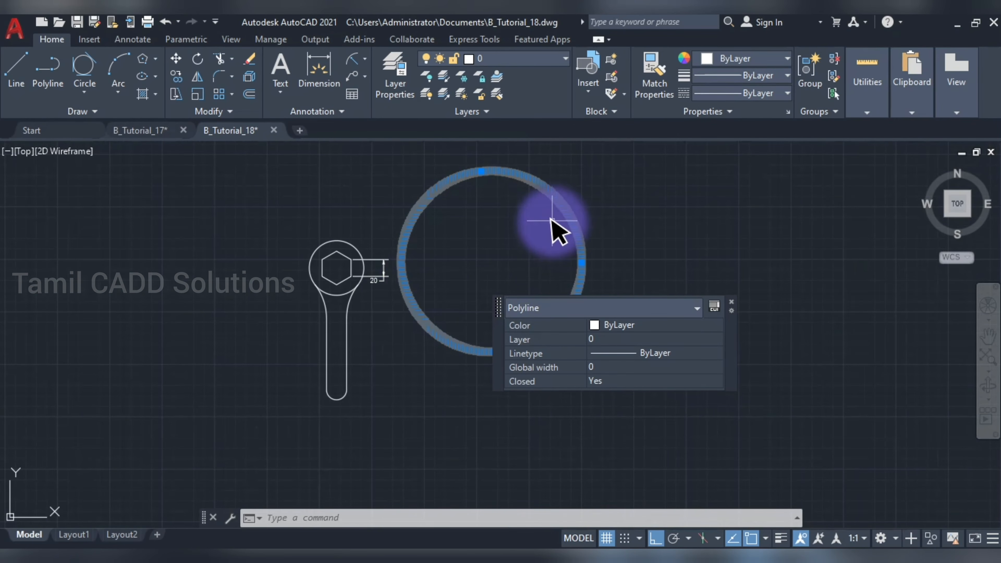
key(Delete)
scroll(357, 297, up, 4)
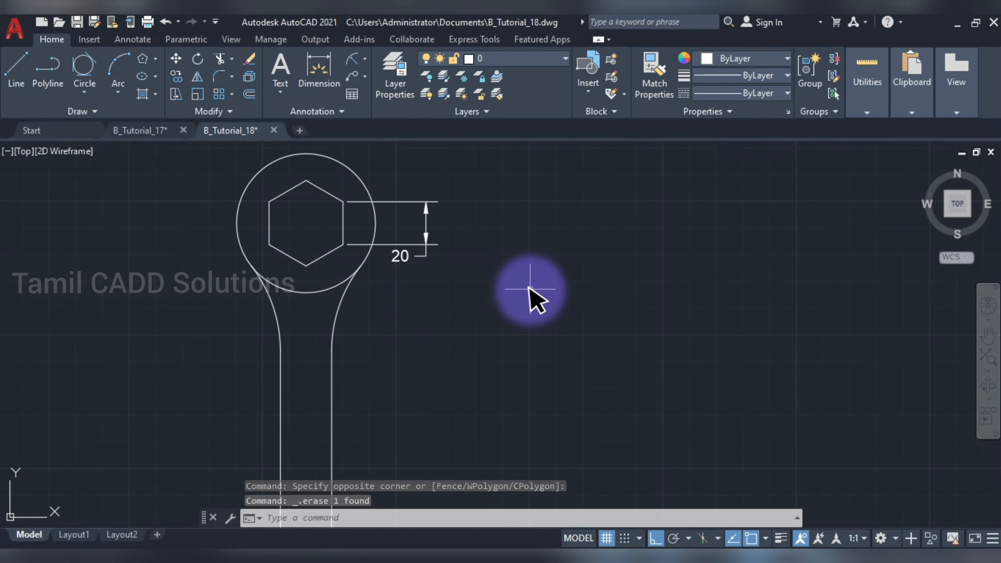
Step: Add a vertical linear dimension from the spanner head's center to the handle end arc's center, placed to the left of the spanner
scroll(465, 296, down, 2)
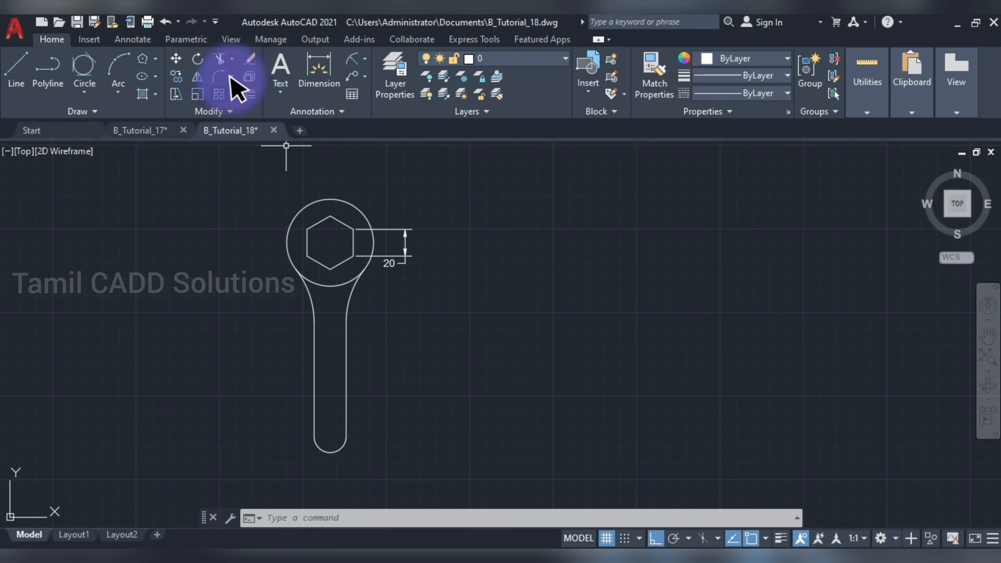
click(359, 53)
click(376, 84)
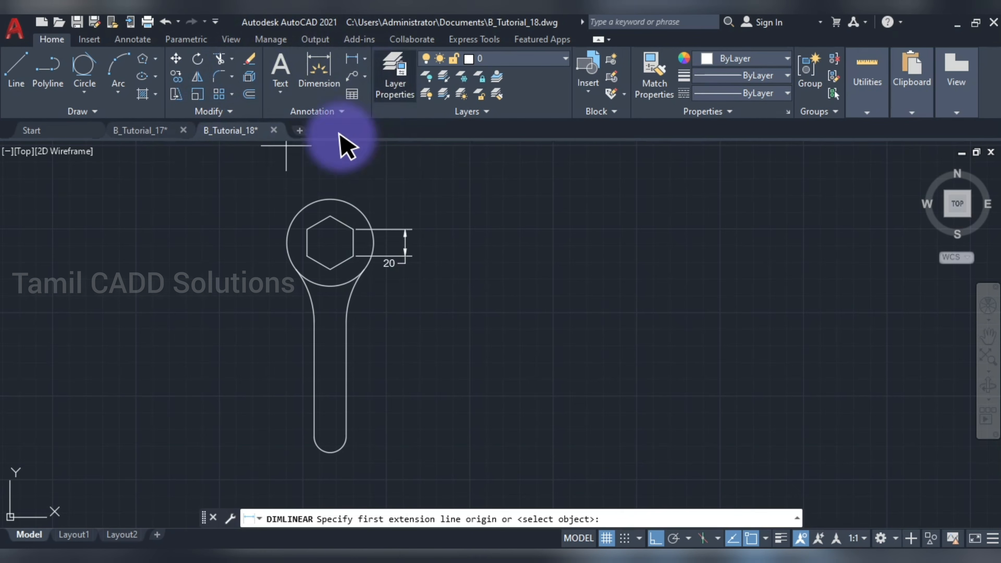
click(330, 242)
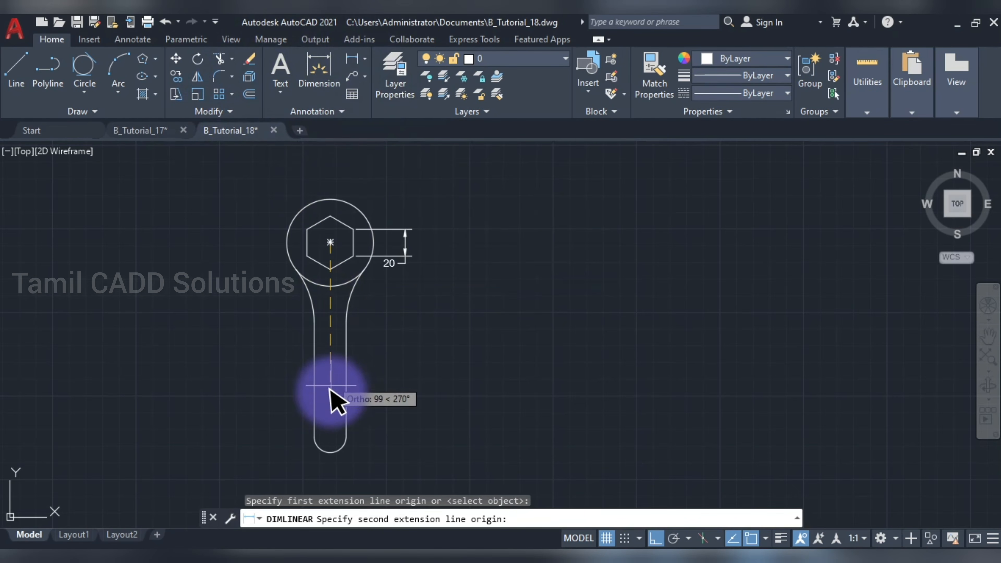
click(330, 436)
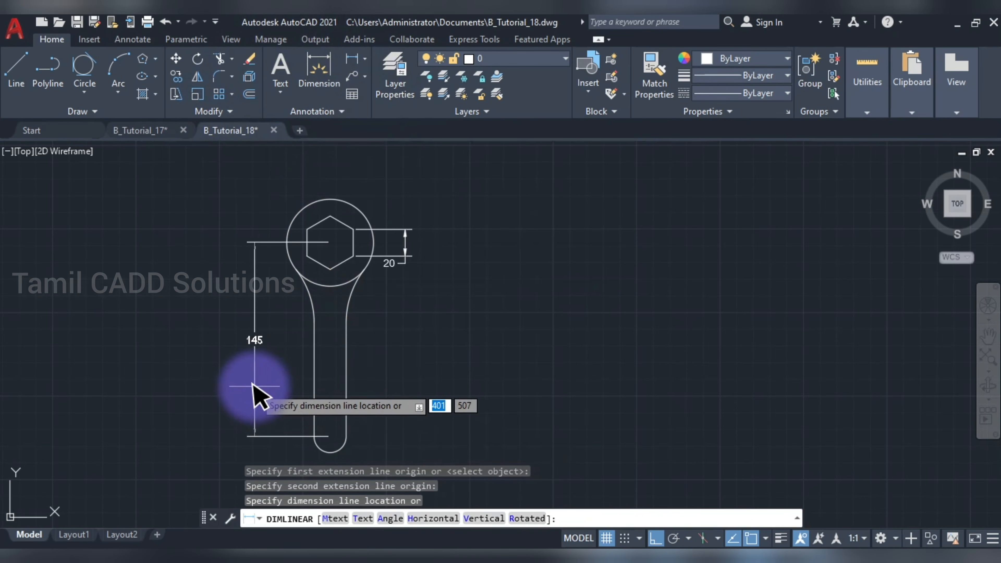
click(252, 390)
Step: Add a radius dimension to the right neck arc between head and handle, placing its text to the right
middle_drag(348, 290, 374, 286)
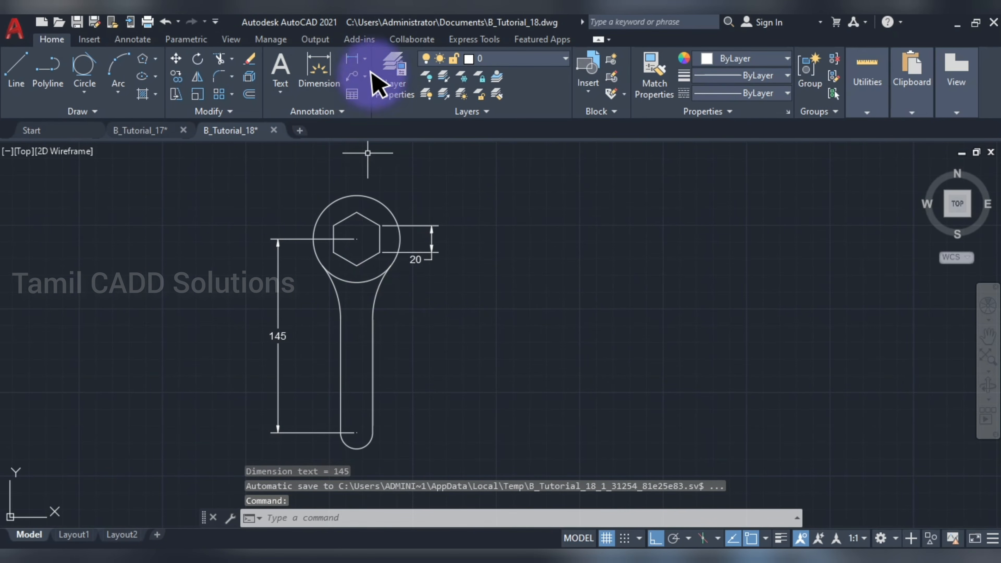
click(363, 57)
click(385, 232)
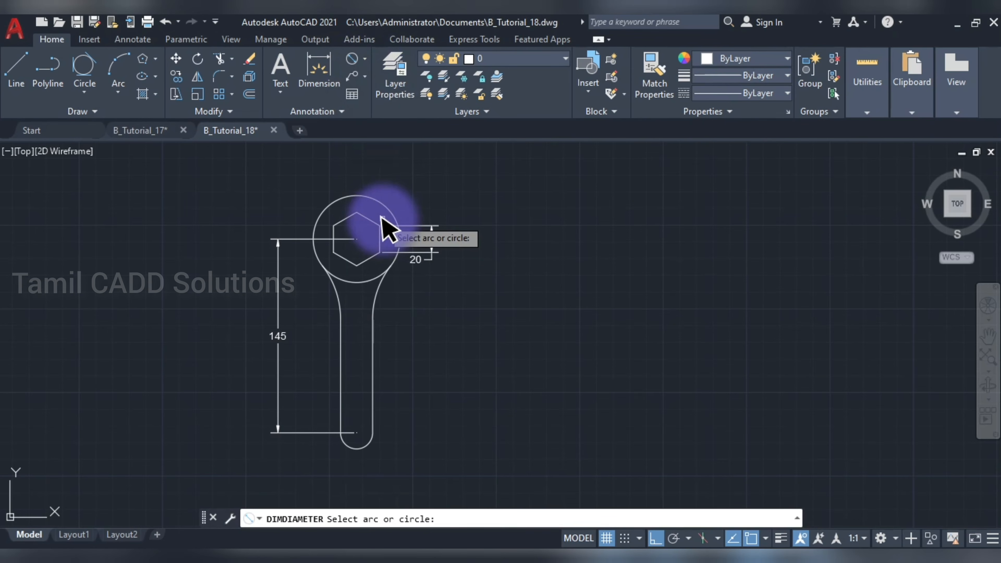
click(363, 58)
click(383, 206)
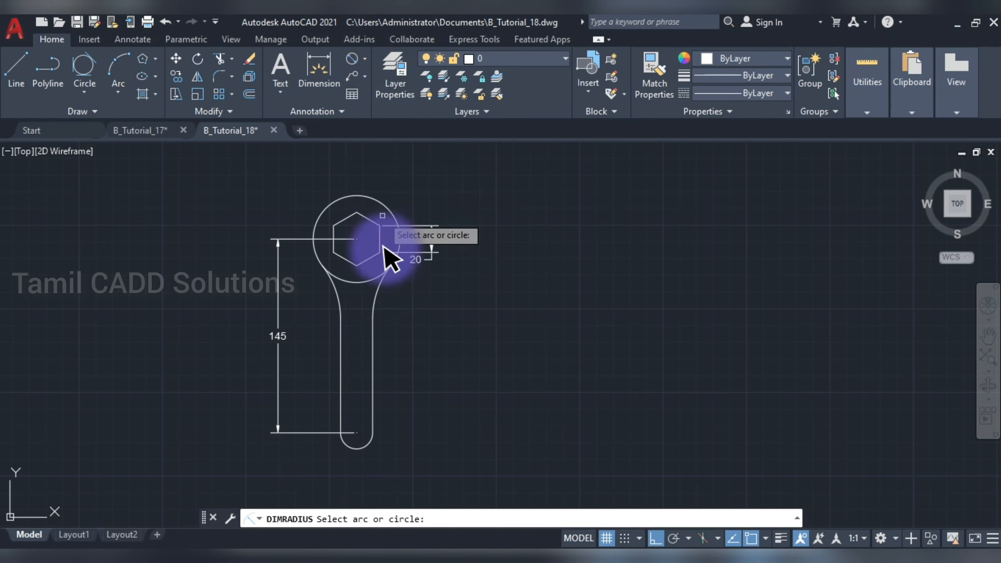
click(375, 294)
click(397, 300)
Step: Add a radius dimension to the rounded end of the handle, placing its text below and to the right
middle_drag(376, 303, 343, 304)
key(space)
click(337, 445)
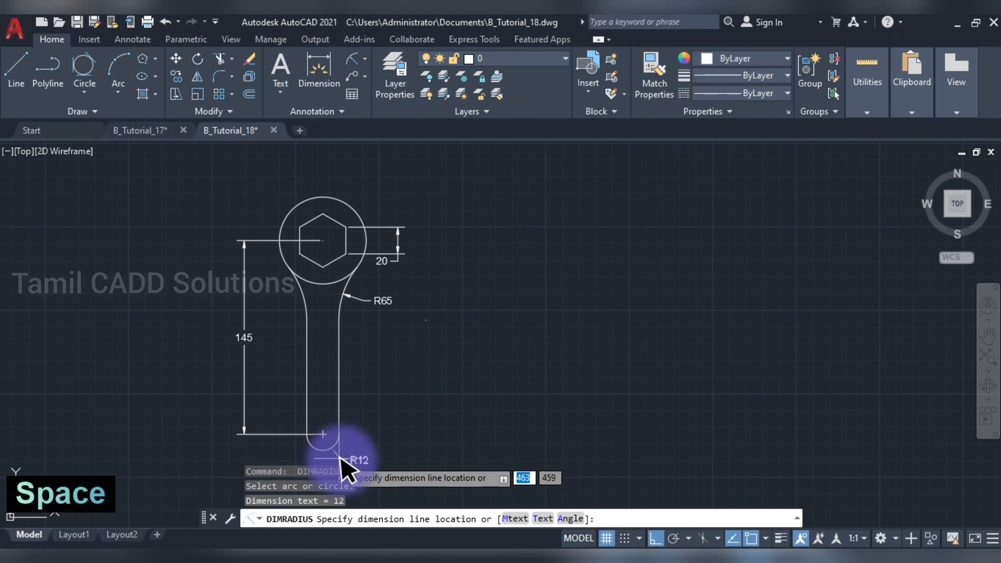
click(352, 467)
Step: Add a diameter dimension to the spanner's head circle, placing its text above and to the left
middle_drag(348, 155, 372, 165)
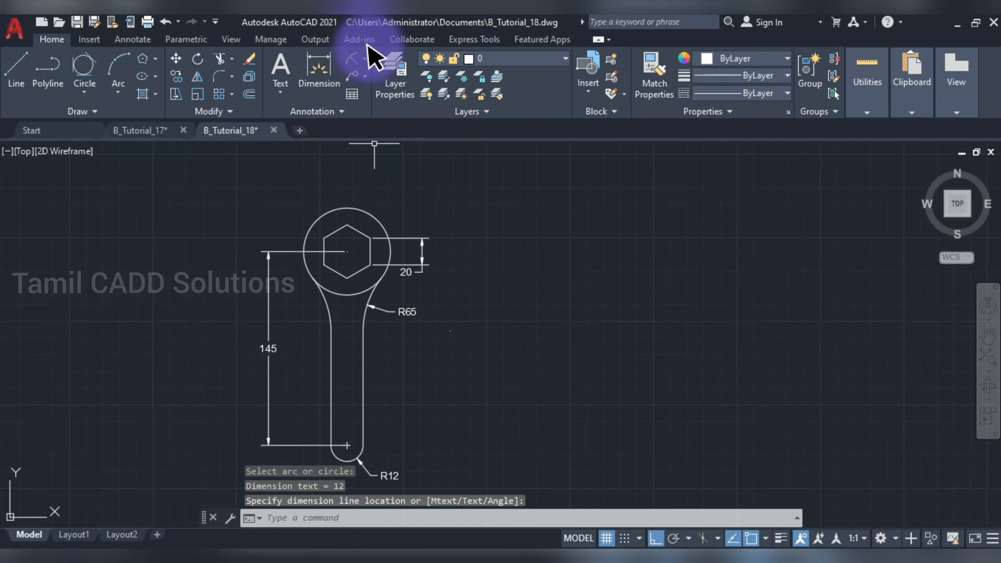
click(365, 58)
click(388, 233)
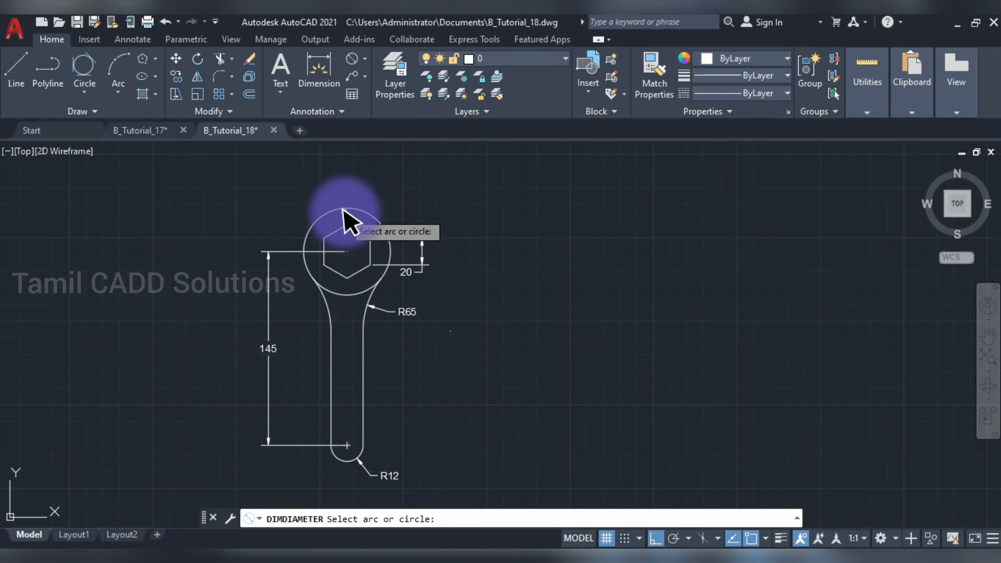
click(324, 215)
click(308, 179)
Step: Draw a helper circle of radius about 65 centered on the spanner head
mouse_move(327, 252)
middle_down()
mouse_move(328, 188)
mouse_move(334, 245)
mouse_move(369, 269)
middle_up()
scroll(326, 209, up, 2)
key(c)
key(space)
click(357, 252)
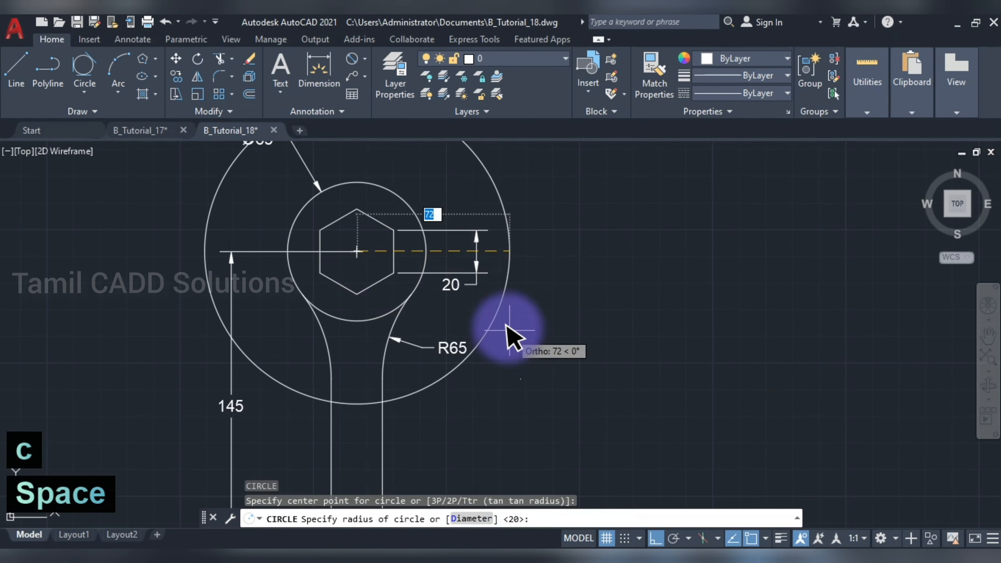
click(497, 300)
Step: Draw a helper circle about 55 in diameter centered on the handle end arc
middle_drag(356, 371, 340, 224)
key(c)
key(space)
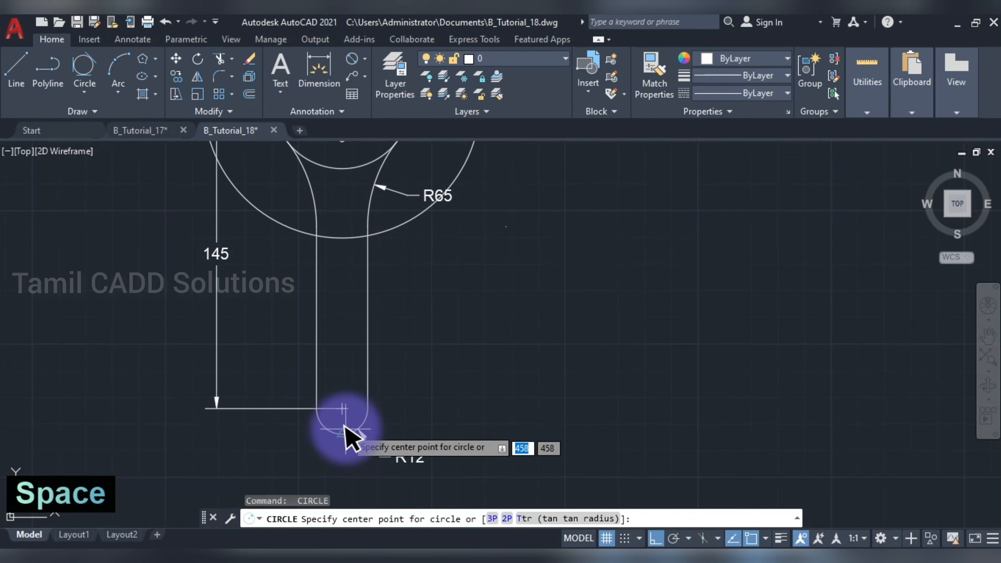
click(339, 408)
click(399, 423)
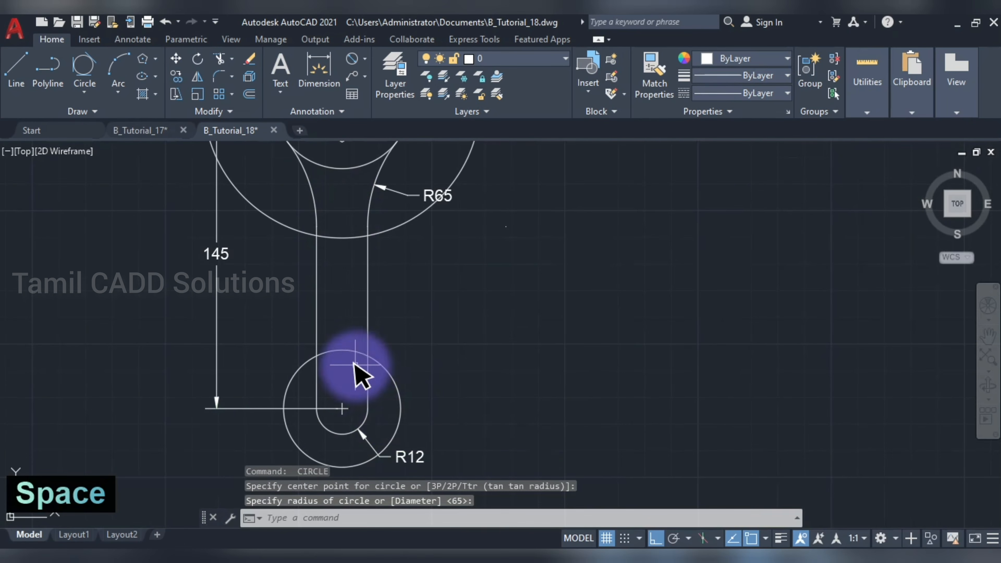
Step: Draw vertical and horizontal construction lines through the center of the spanner head
text(x)
click(350, 282)
middle_drag(348, 271, 350, 336)
click(344, 165)
middle_drag(355, 171, 361, 83)
click(546, 302)
click(346, 197)
key(Escape)
Step: Draw a horizontal construction line through the center of the handle end arc
middle_drag(349, 341, 351, 258)
key(space)
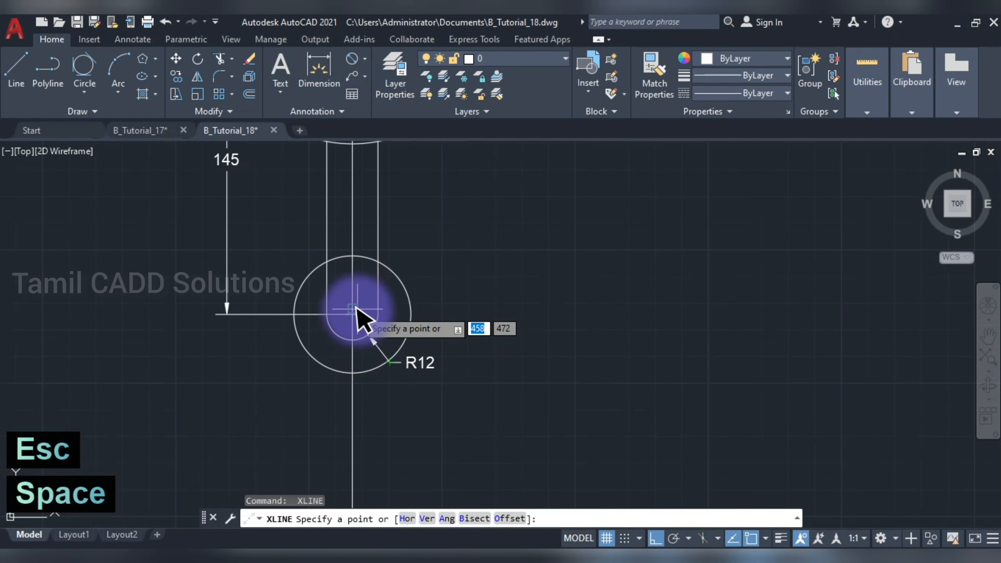
click(352, 314)
click(424, 315)
key(Escape)
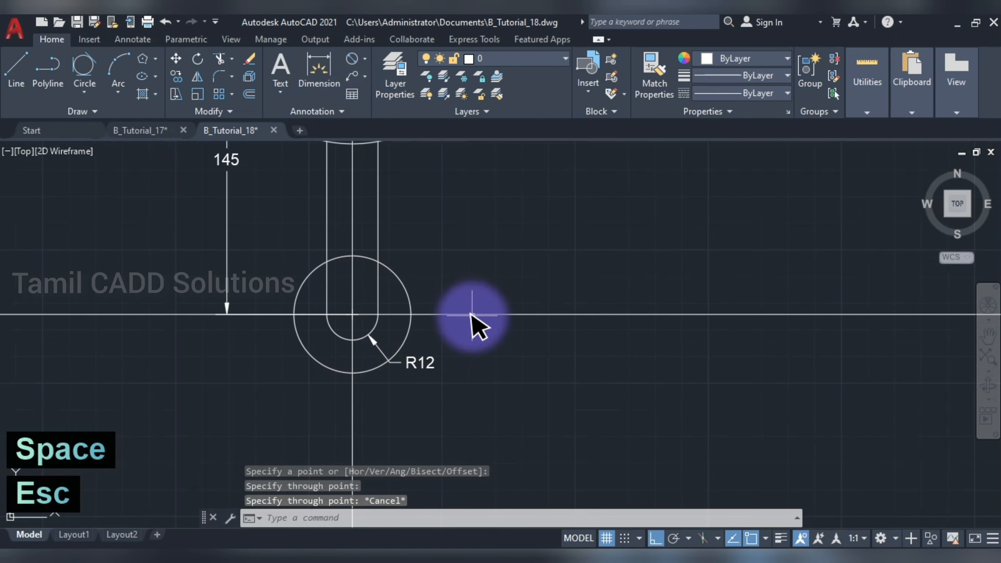
Step: Trim the parts of the construction lines that extend outside the two helper circles
text(tr)
key(space)
key(space)
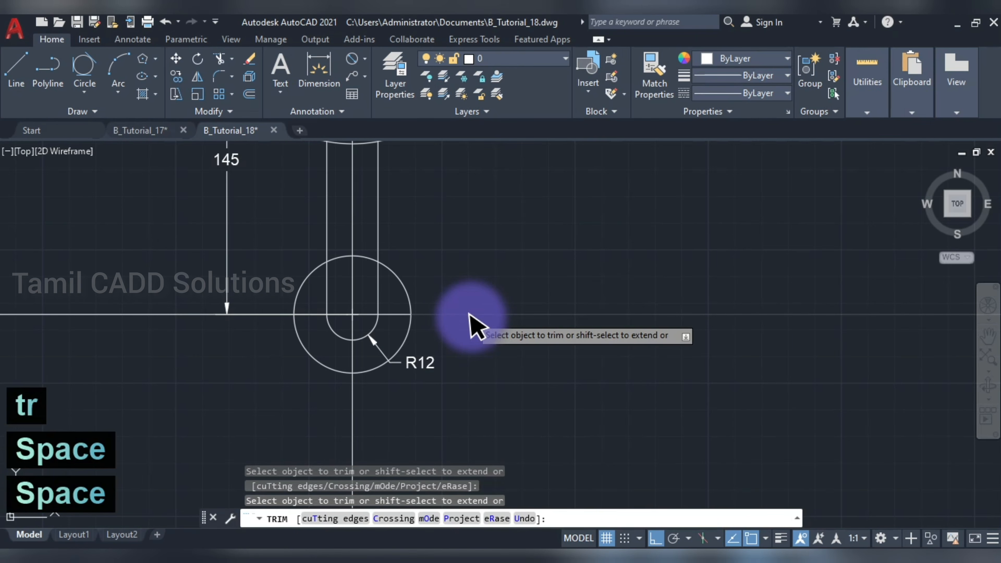
drag(359, 431, 300, 421)
mouse_move(460, 293)
mouse_down()
mouse_move(407, 308)
mouse_move(487, 336)
mouse_up()
drag(69, 288, 78, 350)
click(82, 315)
scroll(174, 274, down, 2)
middle_drag(174, 274, 183, 482)
mouse_move(413, 345)
mouse_down()
mouse_move(487, 280)
mouse_move(441, 237)
mouse_up()
mouse_move(362, 196)
mouse_down()
mouse_move(272, 194)
mouse_move(168, 259)
mouse_move(155, 338)
mouse_up()
key(Escape)
Step: Delete the two helper circles around the spanner head and the handle end
click(333, 237)
click(332, 245)
key(Delete)
middle_drag(353, 378, 347, 242)
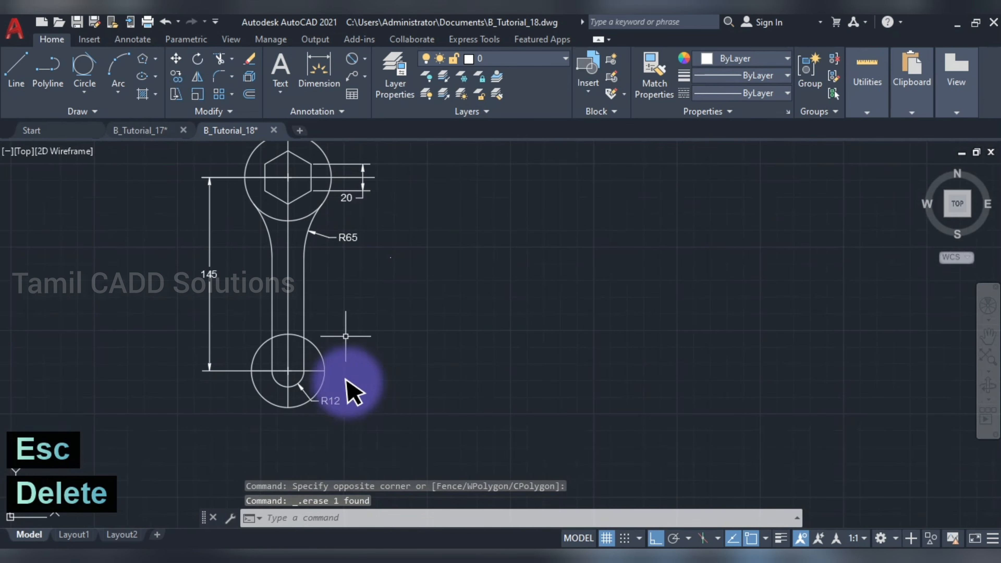
click(324, 358)
key(Delete)
click(314, 371)
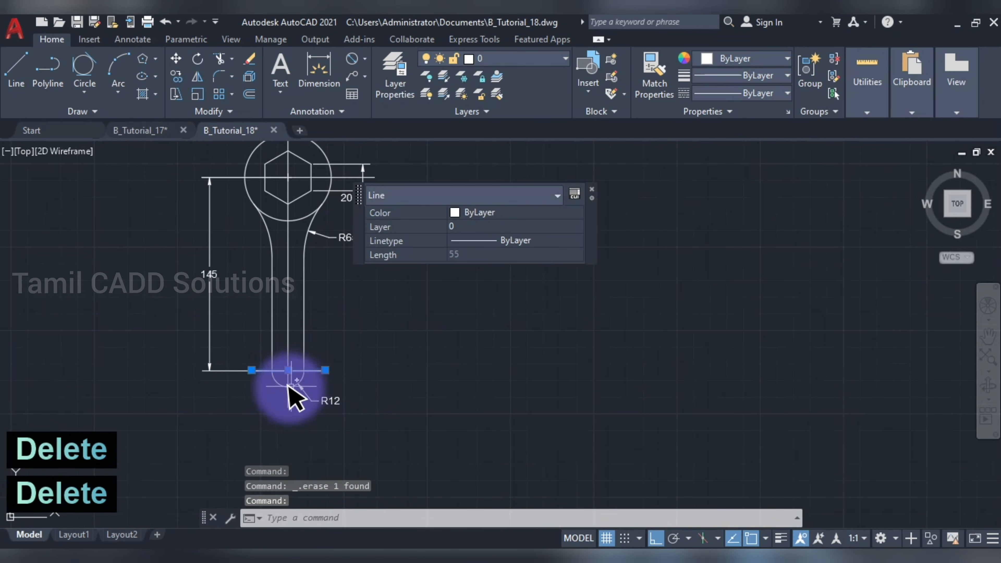
click(287, 397)
middle_drag(272, 380, 243, 494)
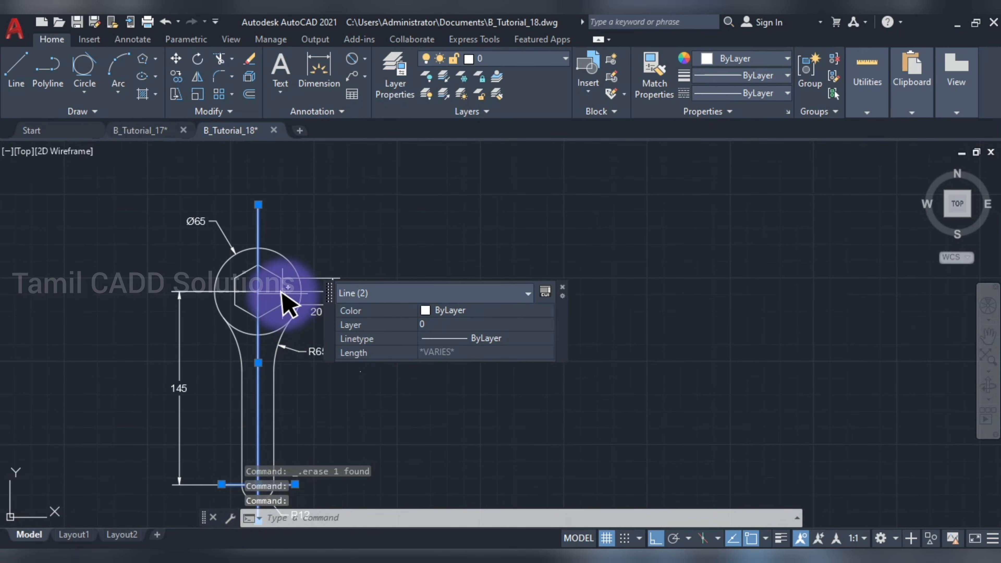
click(314, 292)
middle_drag(314, 292, 170, 227)
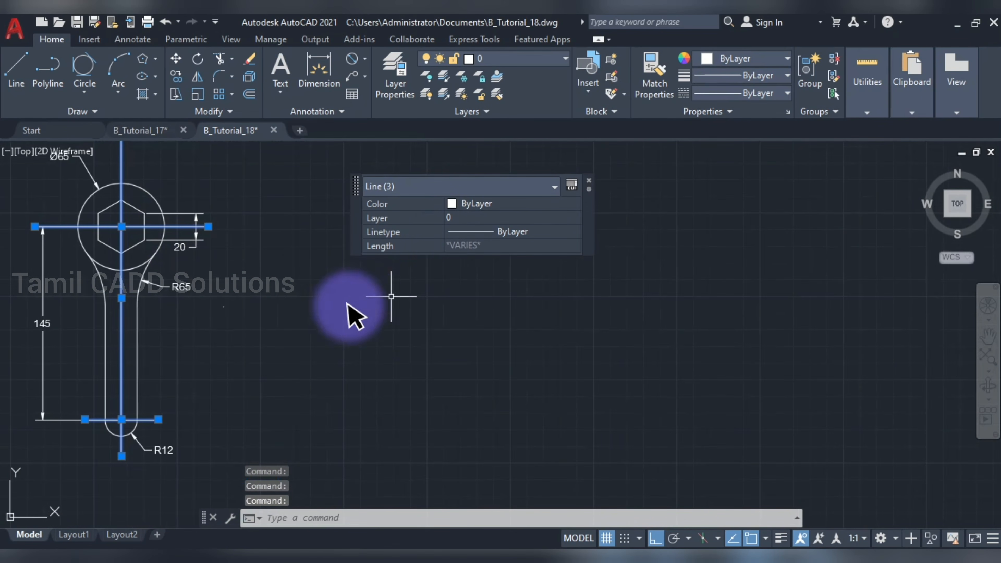
middle_drag(183, 290, 268, 298)
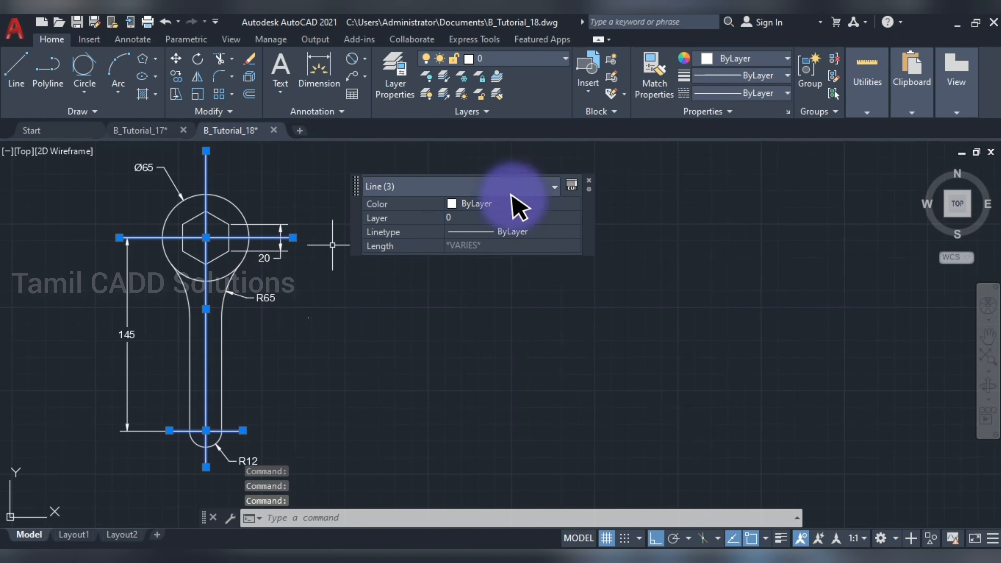
key(Escape)
Step: Load the CENTER linetype from acad.lin into the drawing's available linetypes
click(760, 92)
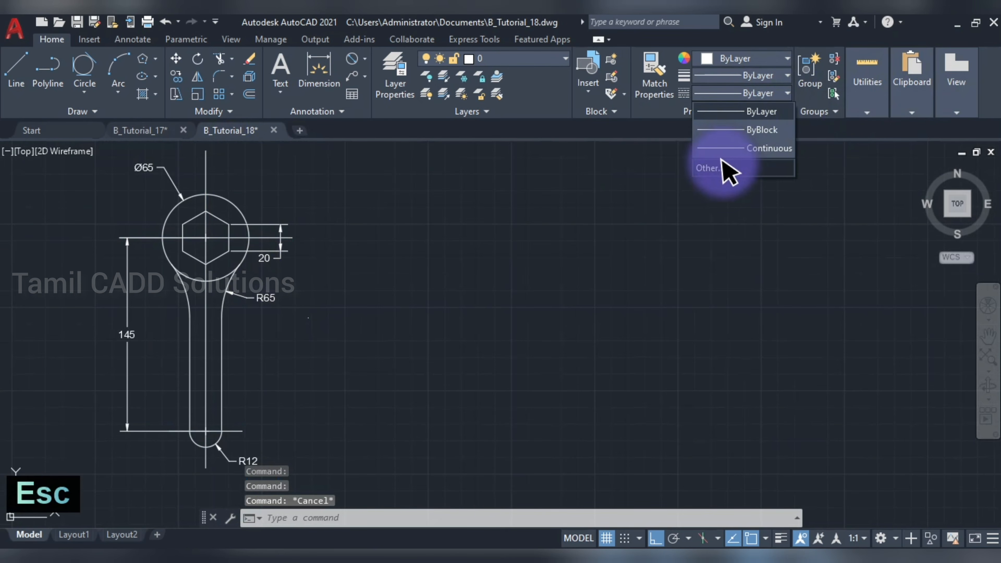
click(710, 168)
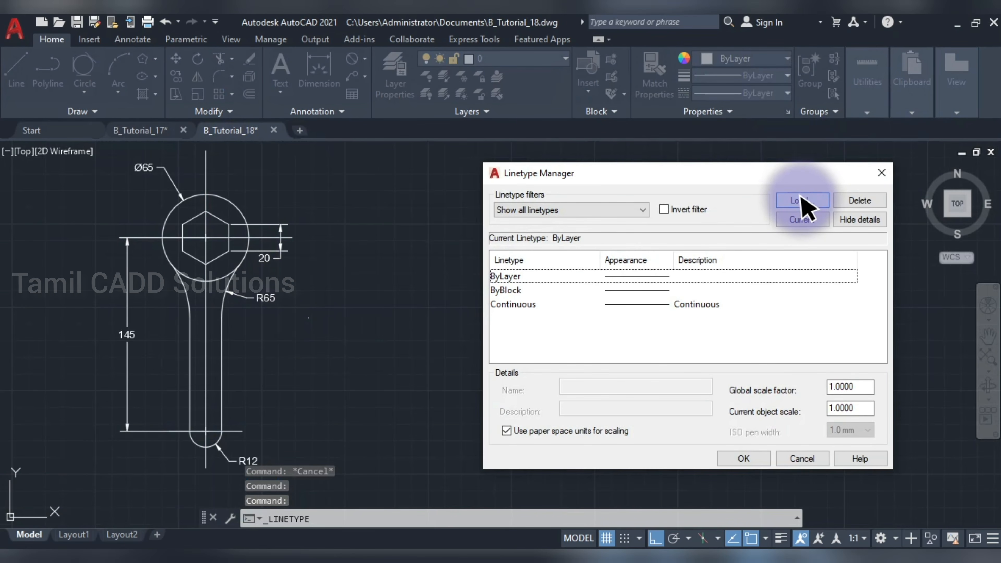
click(802, 201)
scroll(512, 300, down, 4)
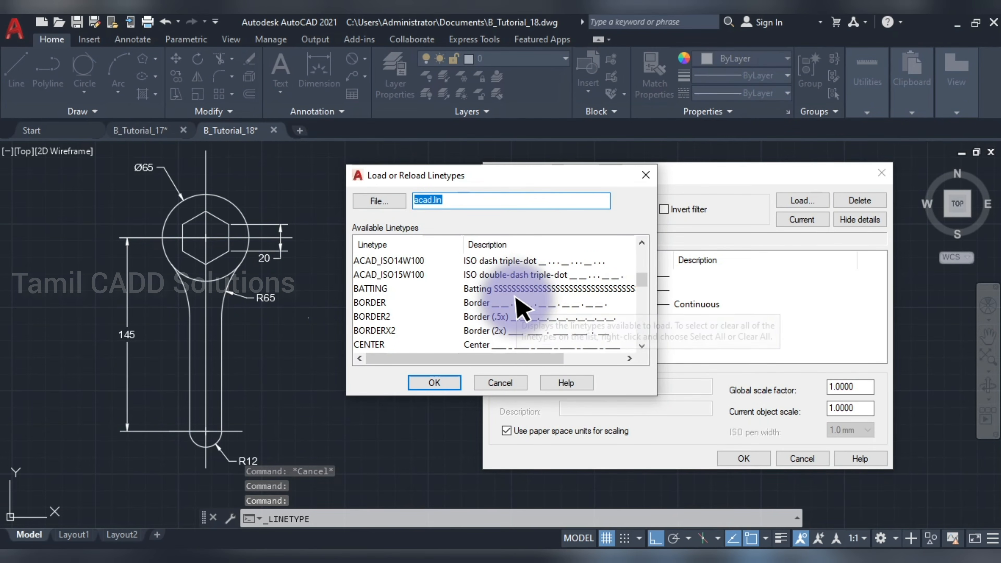
scroll(508, 303, down, 2)
click(369, 261)
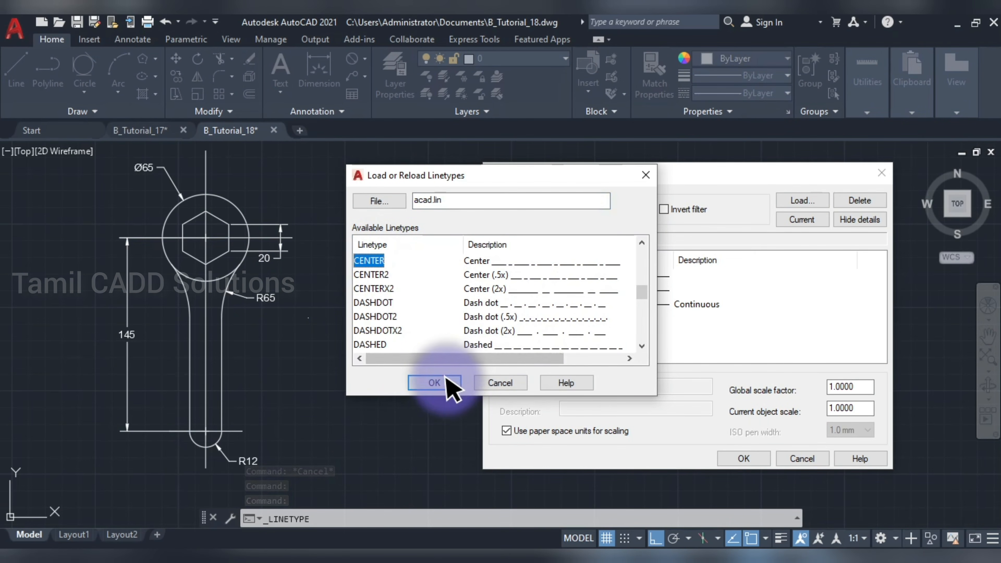
click(447, 379)
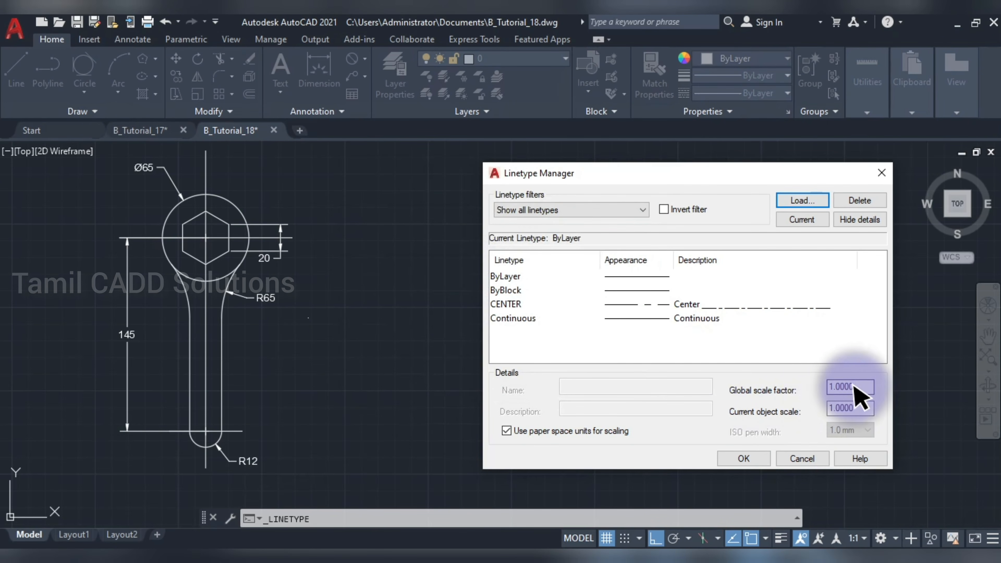
Step: Set both the global scale factor and the current object scale for linetypes to 4 and accept the linetype settings
drag(852, 387, 787, 377)
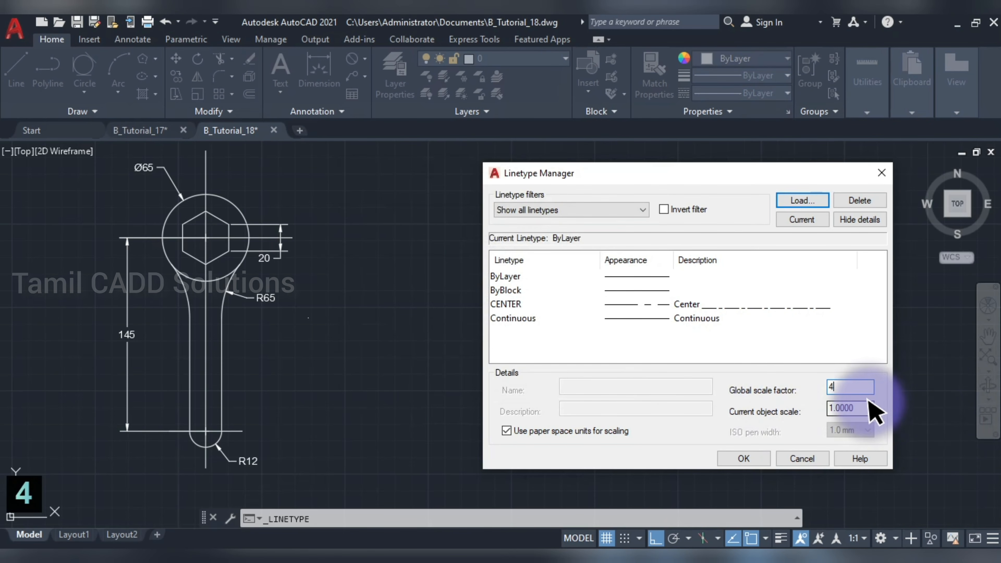
key(Tab)
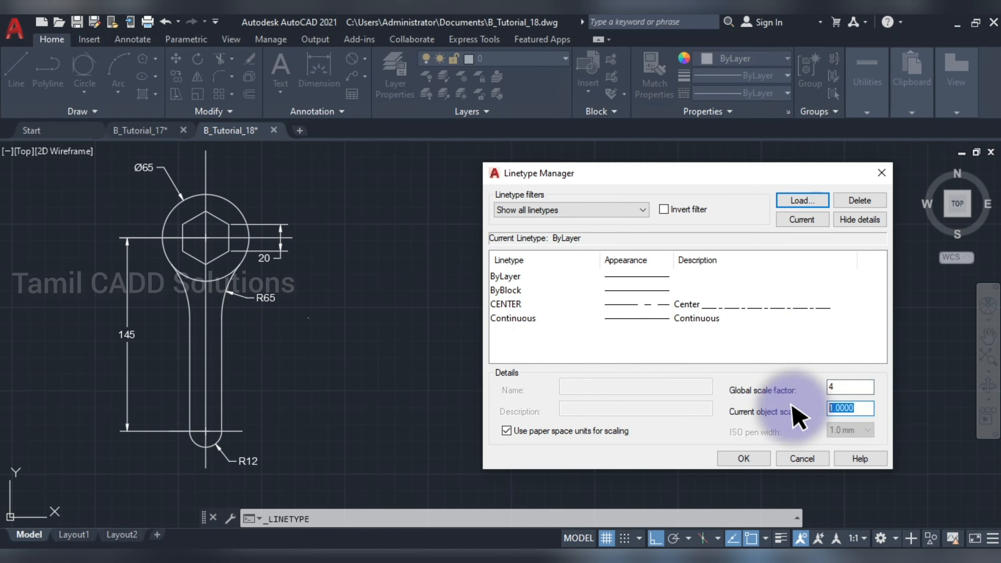
text(4)
key(Return)
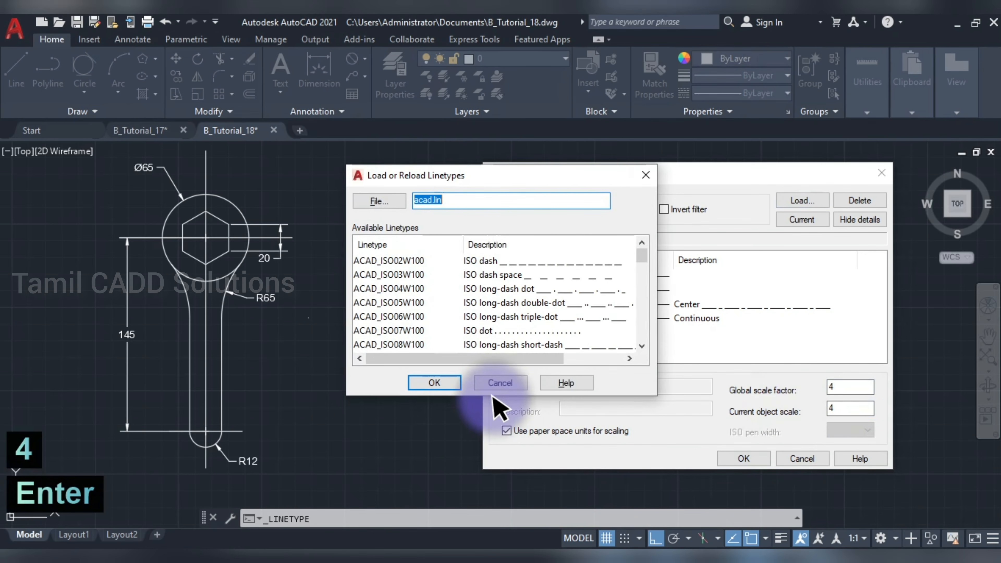
click(489, 383)
click(727, 461)
Step: Apply the CENTER linetype to the vertical line and the two horizontal lines through the spanner head and handle end
middle_drag(303, 224, 393, 235)
click(377, 168)
click(361, 169)
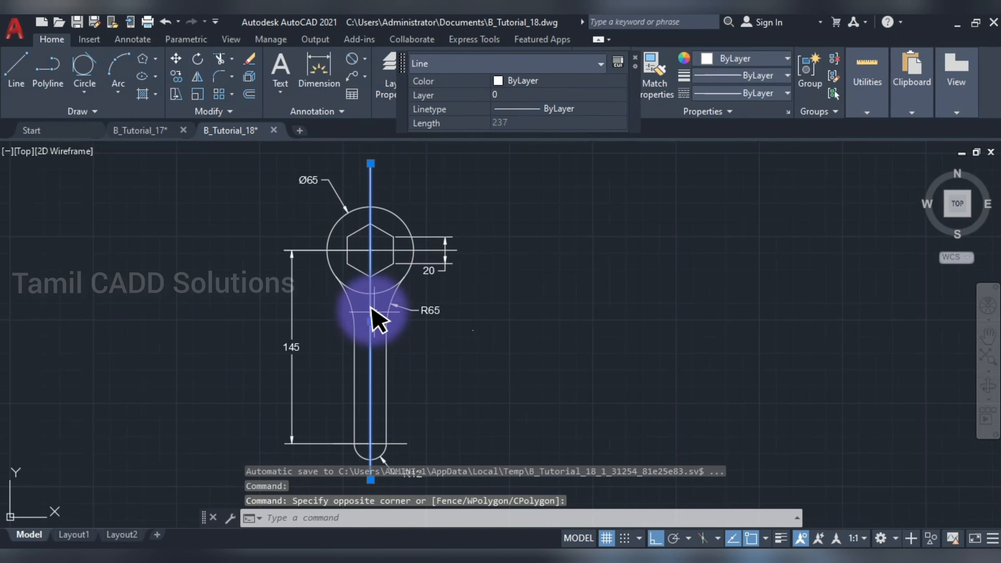
click(450, 254)
middle_drag(443, 341, 440, 235)
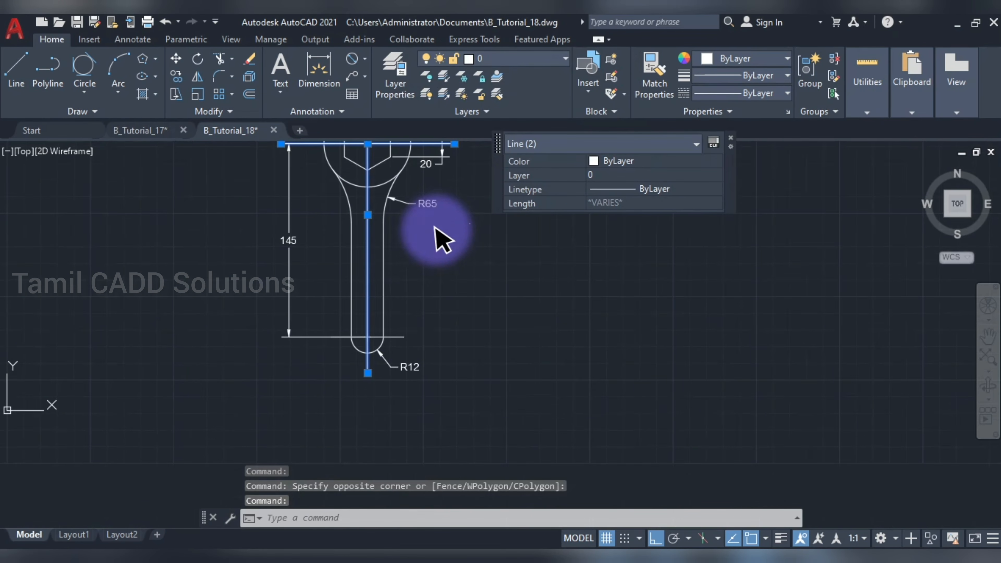
click(400, 337)
click(613, 277)
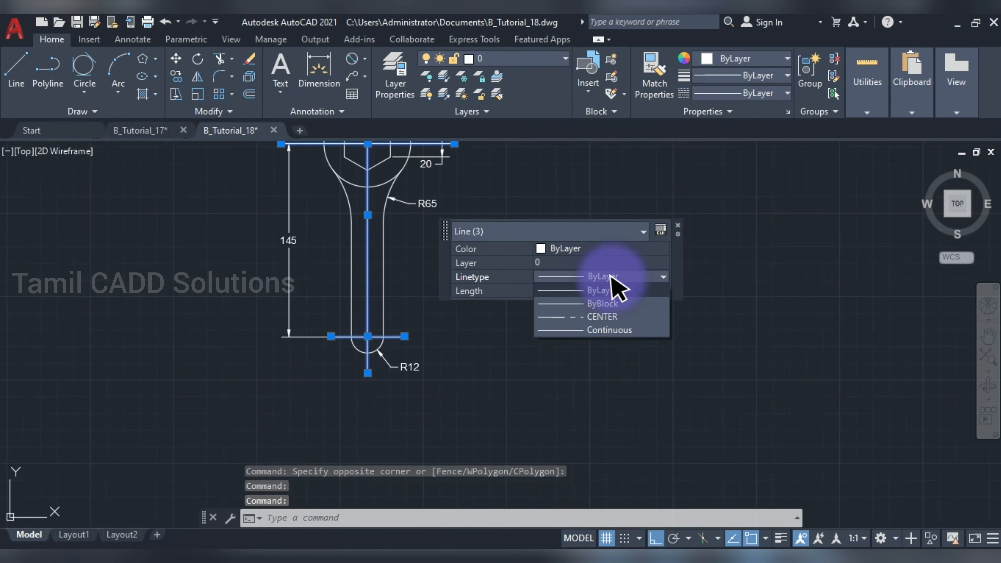
click(593, 314)
key(Escape)
Step: Shorten the lower extension line of the 145 dimension by stretching its origin from the handle-end center to outside the handle
middle_drag(385, 304, 396, 415)
middle_drag(367, 345, 400, 232)
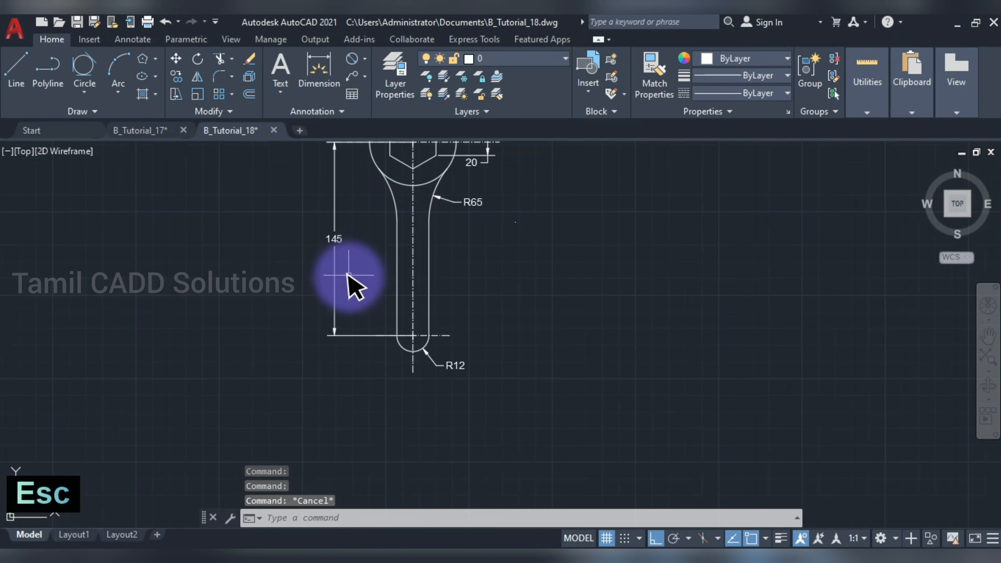
click(347, 274)
click(326, 286)
scroll(409, 338, up, 4)
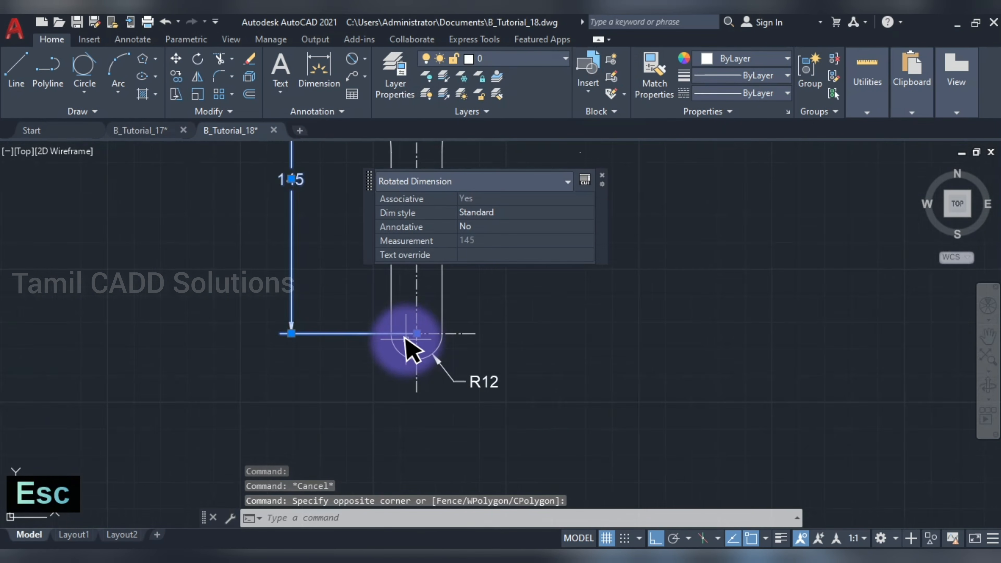
click(421, 330)
click(328, 333)
scroll(333, 329, down, 4)
key(Escape)
Step: Shorten the upper extension line of the 145 dimension by stretching its origin from the hexagon's center to outside the head circle
scroll(359, 328, up, 4)
middle_drag(346, 158, 372, 374)
middle_drag(363, 249, 382, 275)
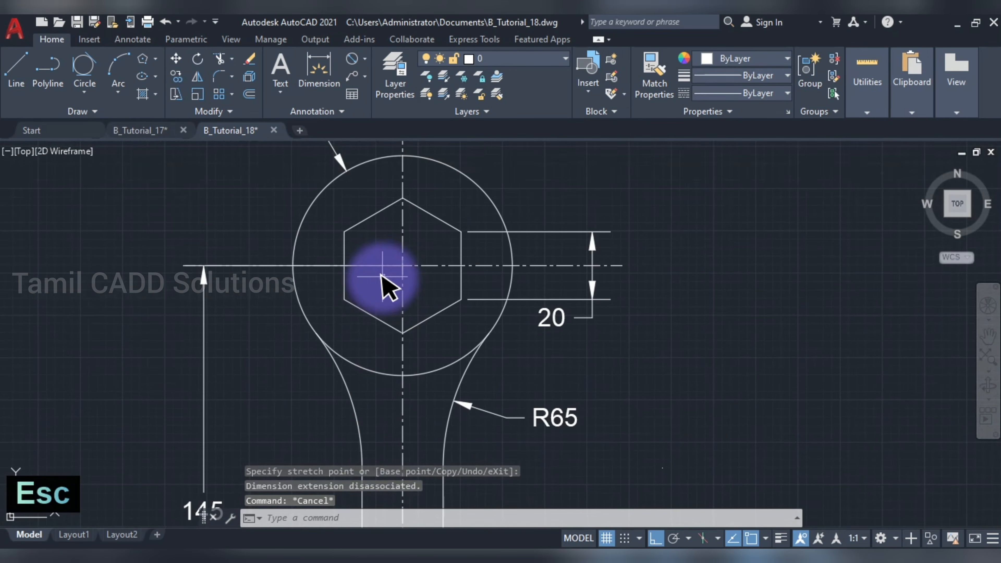
click(204, 275)
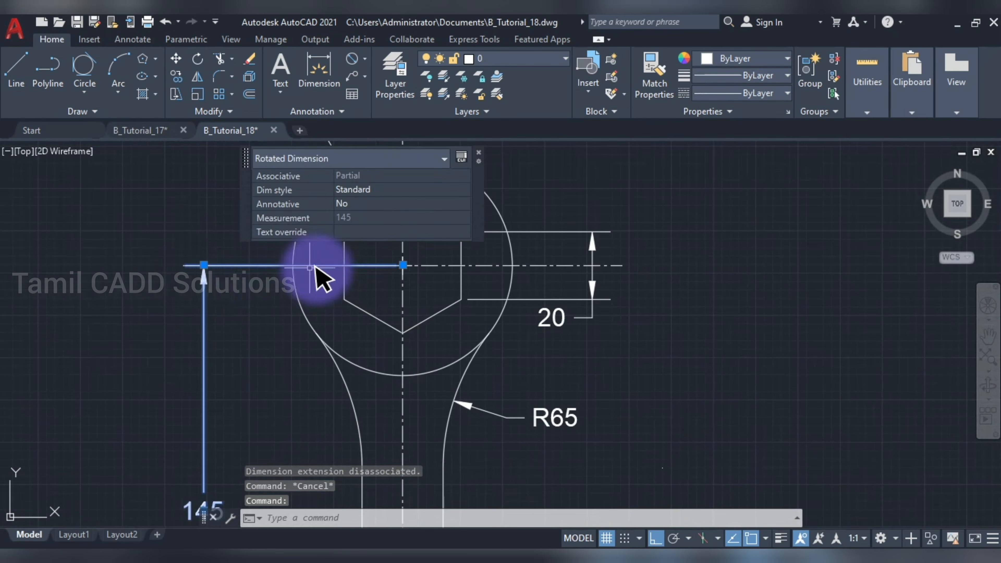
click(402, 265)
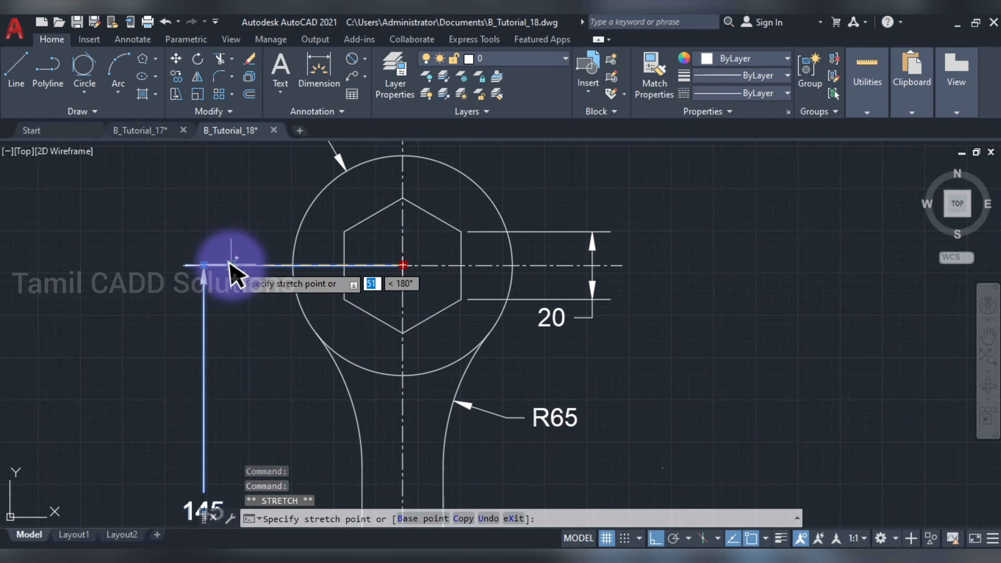
key(Escape)
scroll(347, 320, down, 4)
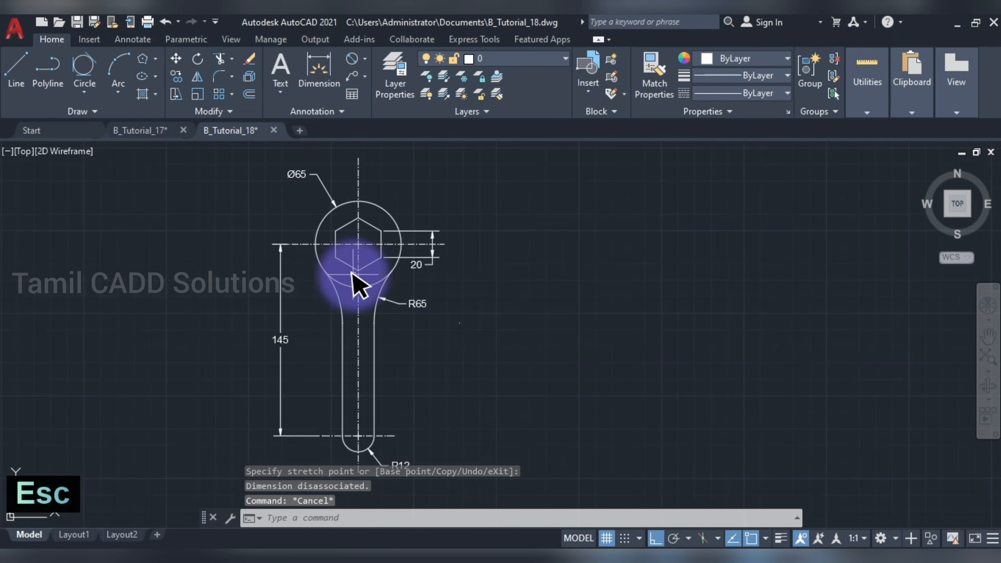
Step: Switch to the Snipping Tool to compare the spanner with the reference image, and return to the drawing
middle_drag(467, 276, 464, 307)
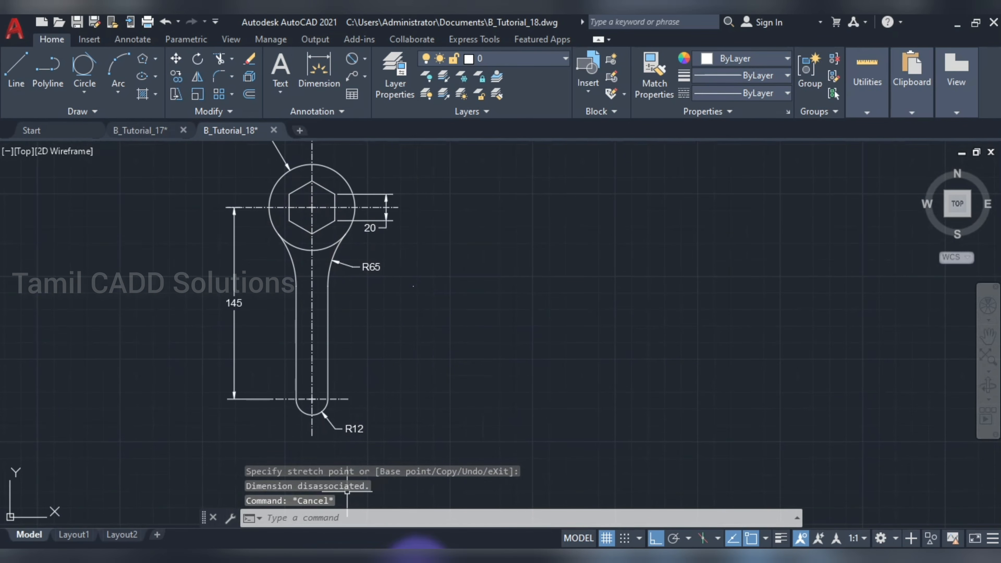
click(417, 557)
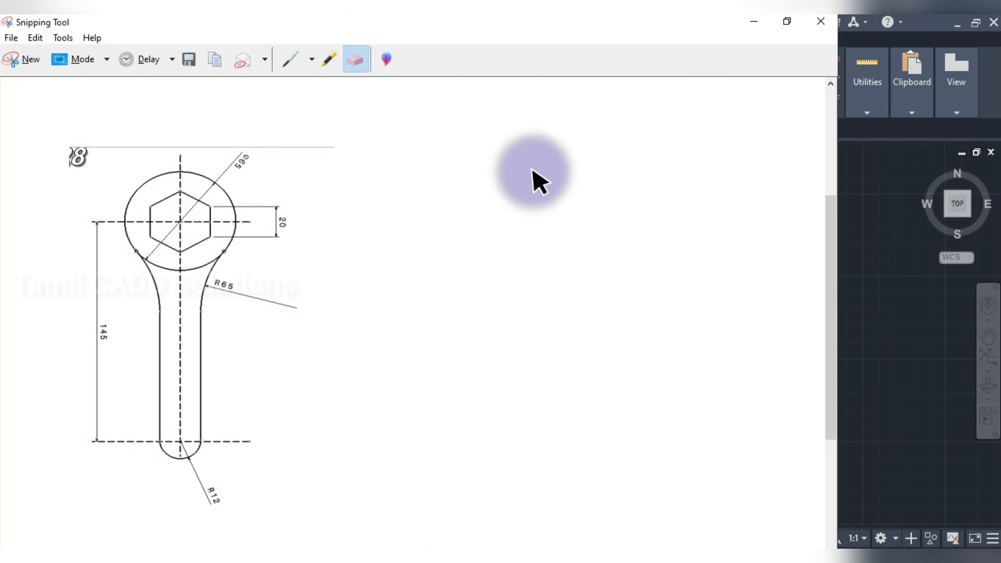
click(754, 21)
mouse_move(361, 328)
middle_down()
mouse_move(389, 409)
mouse_move(407, 377)
middle_up()
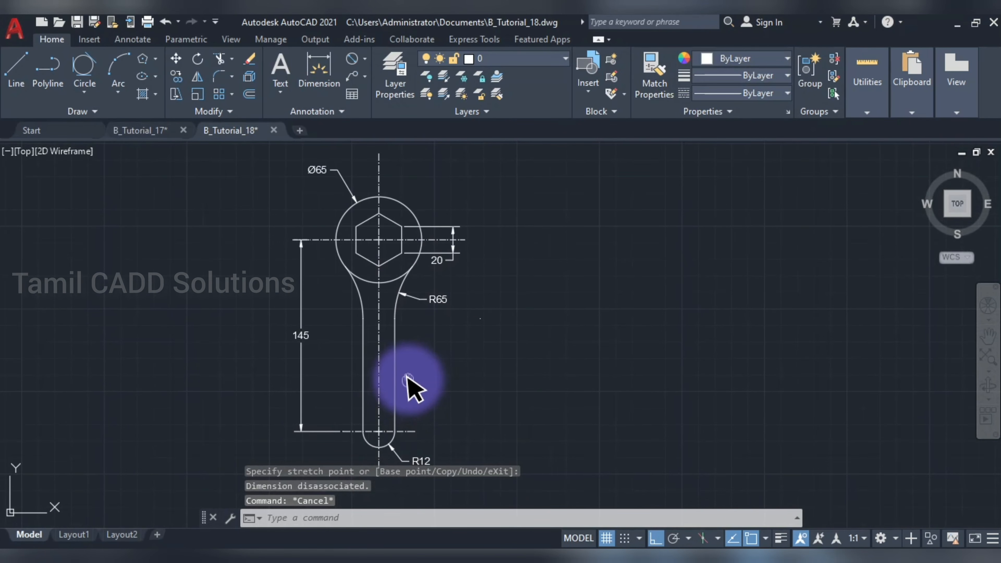